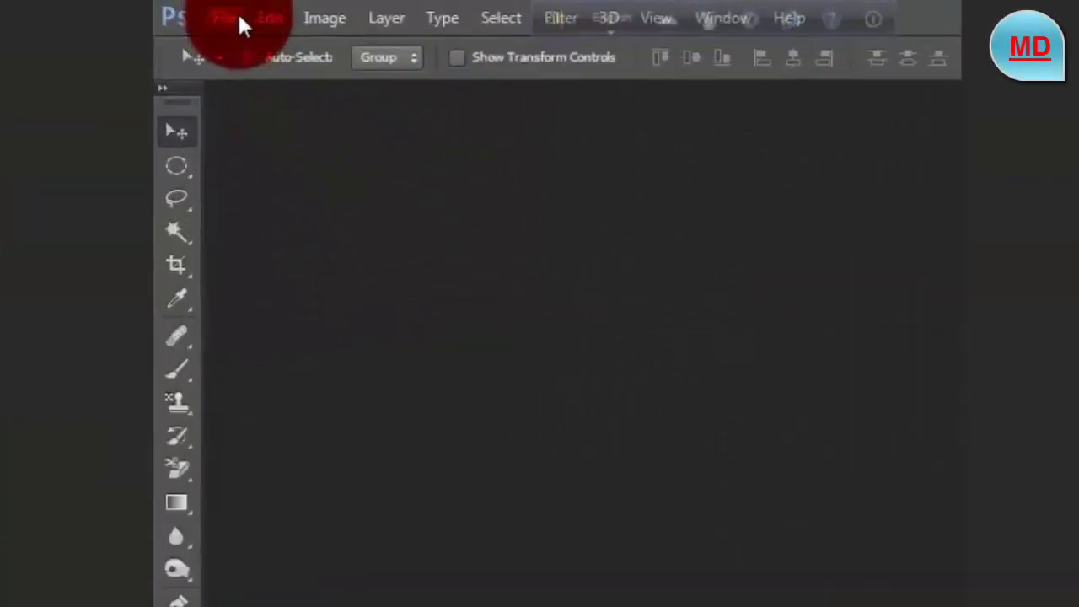
# Step: Open the cake photo 20170808_205115.jpg from the photo folder
pyautogui.click(239, 17)
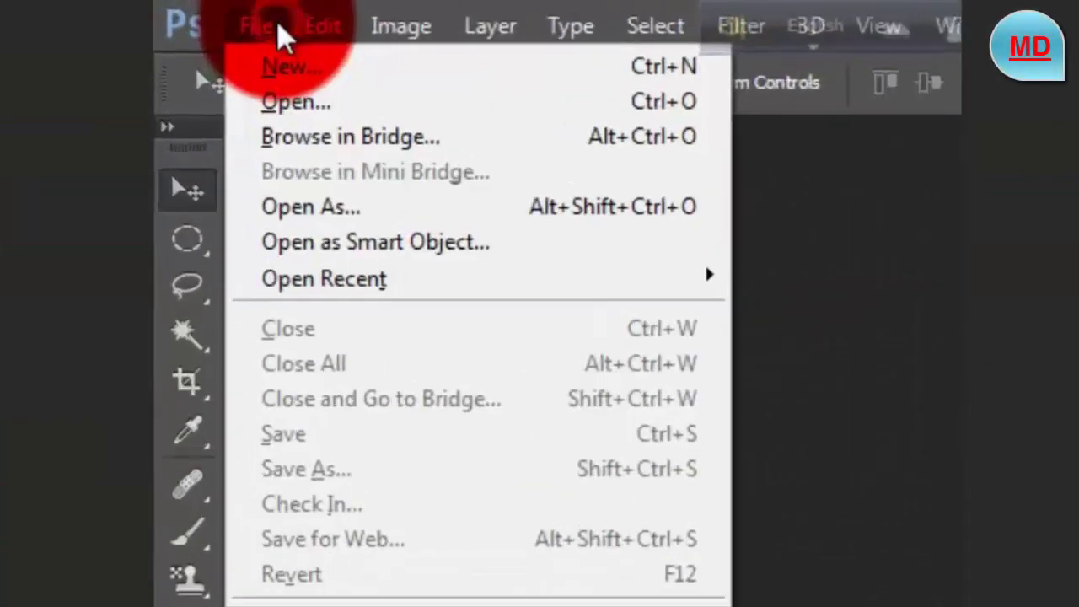
pyautogui.click(319, 114)
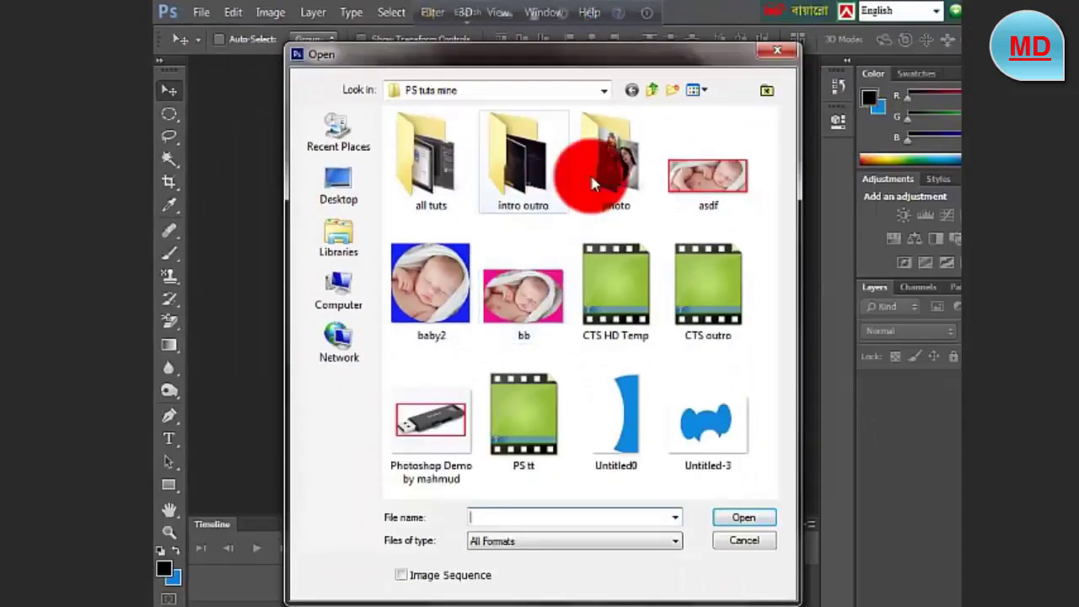
pyautogui.click(610, 168)
pyautogui.doubleClick(608, 167)
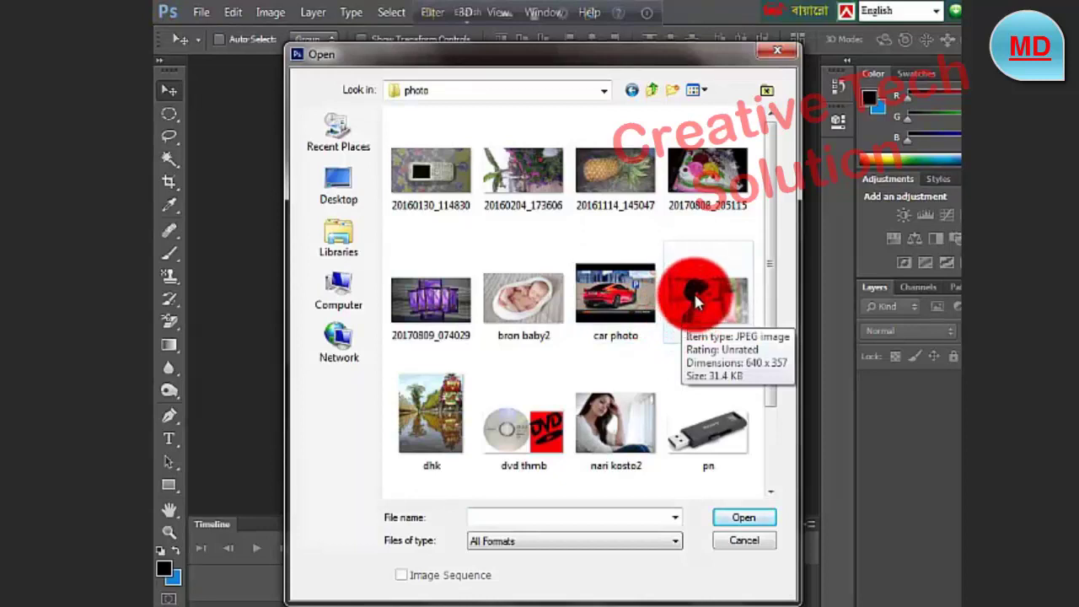
pyautogui.click(699, 174)
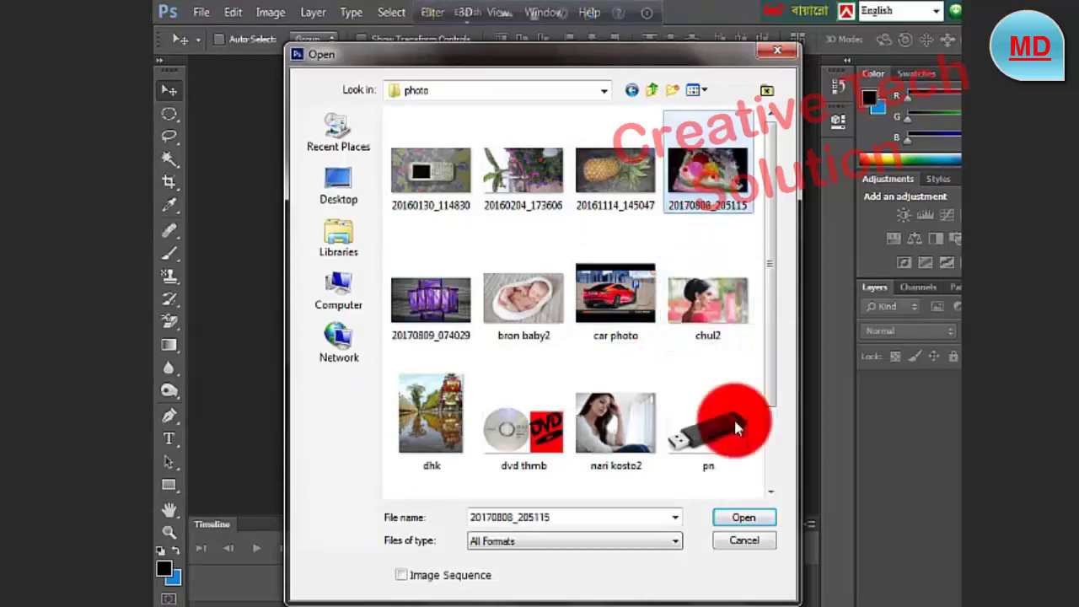
pyautogui.click(743, 519)
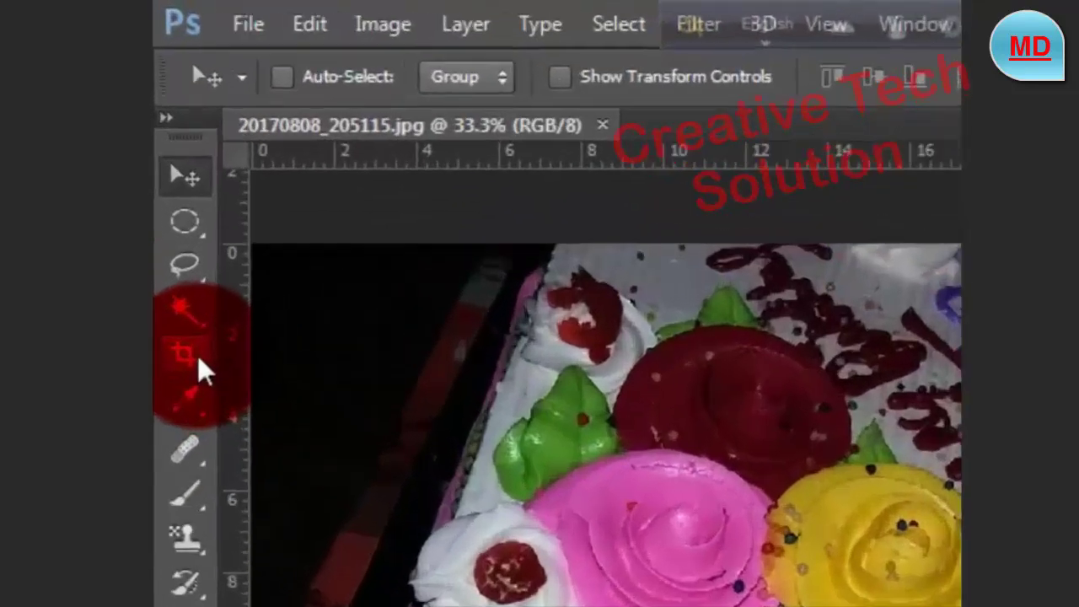
# Step: Crop the cake photo to the area around the icing roses with the Crop Tool
pyautogui.click(200, 362)
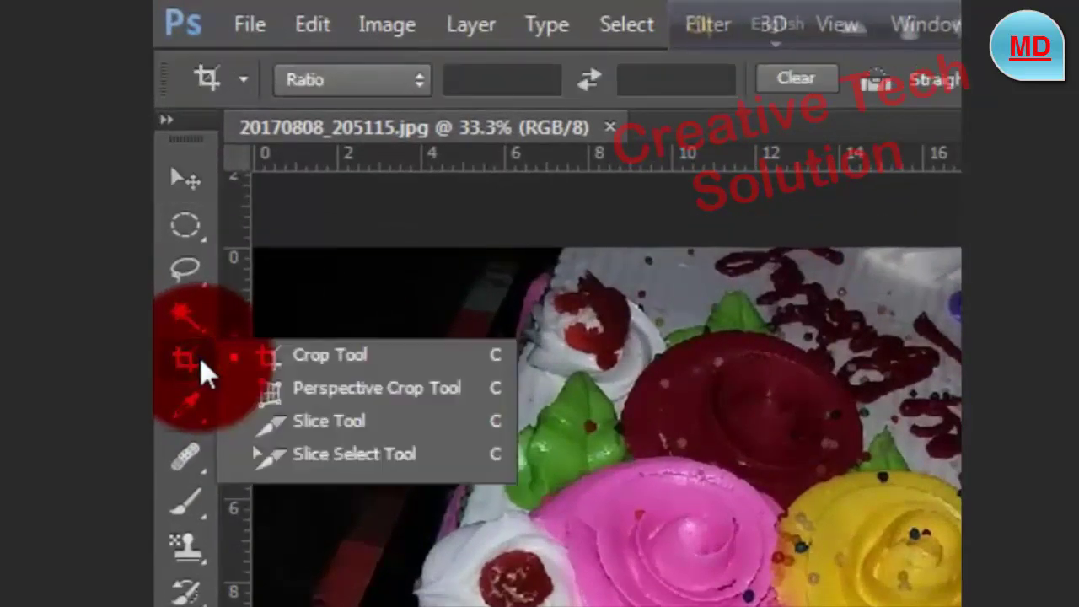
pyautogui.click(271, 362)
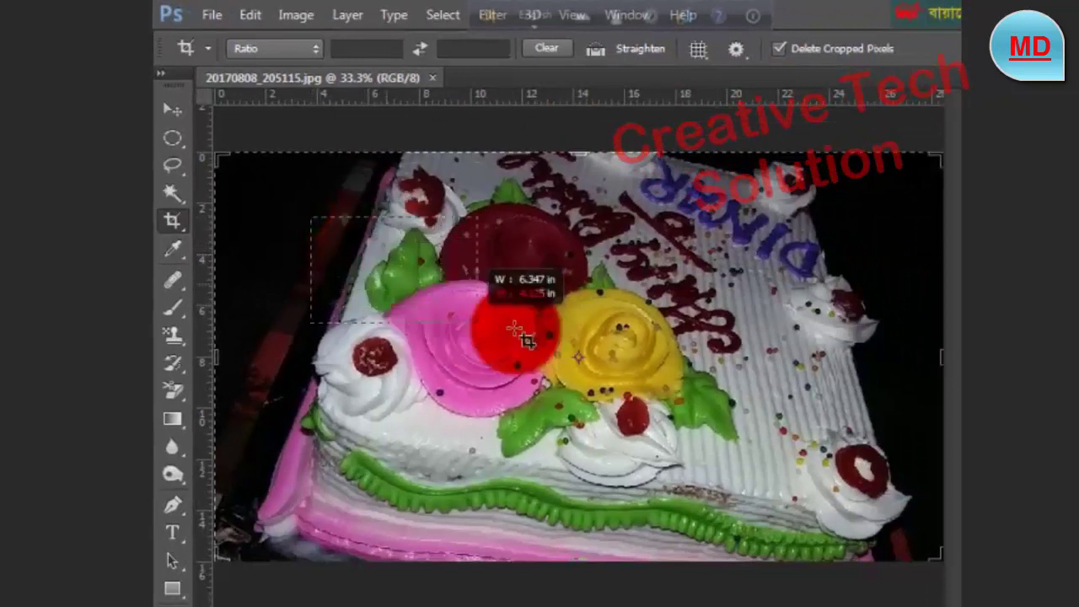
pyautogui.moveTo(348, 257)
pyautogui.mouseDown()
pyautogui.moveTo(690, 432)
pyautogui.moveTo(740, 501)
pyautogui.mouseUp()
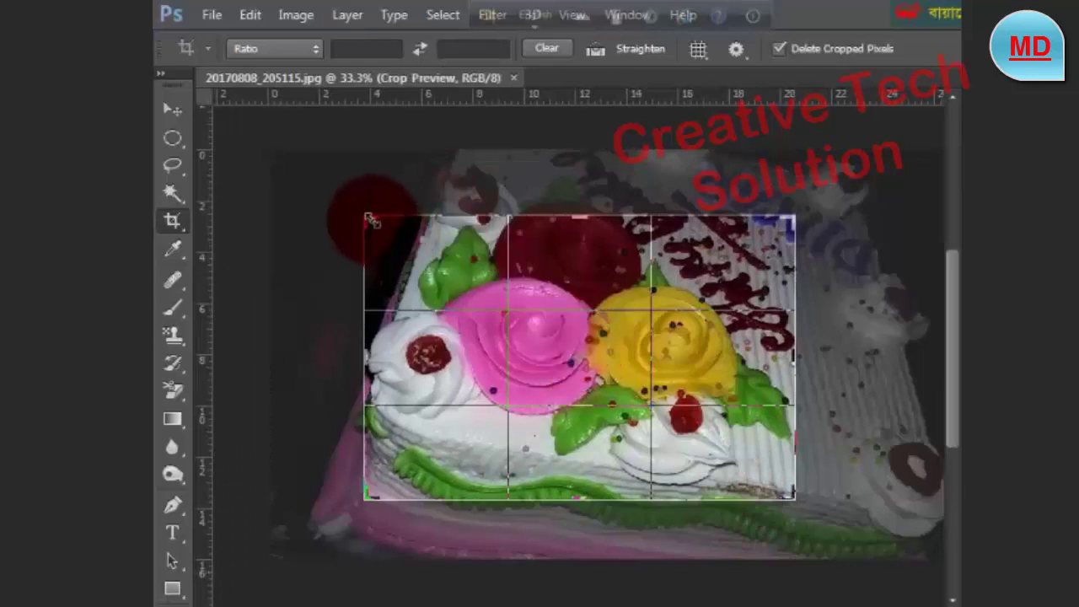
pyautogui.moveTo(372, 221)
pyautogui.mouseDown()
pyautogui.moveTo(340, 176)
pyautogui.moveTo(350, 212)
pyautogui.mouseUp()
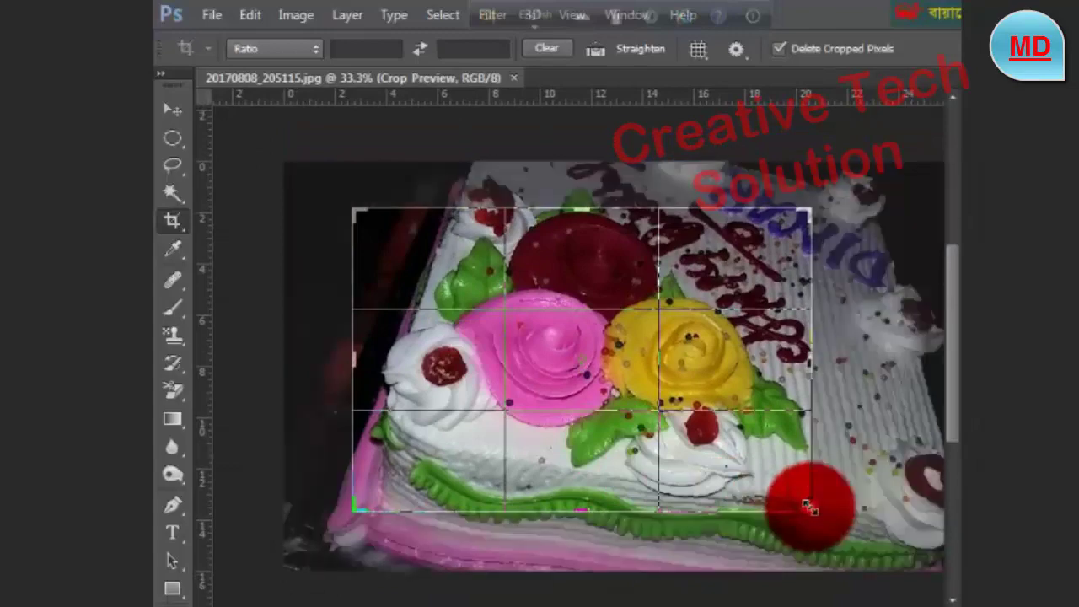
pyautogui.moveTo(807, 506); pyautogui.dragTo(752, 447)
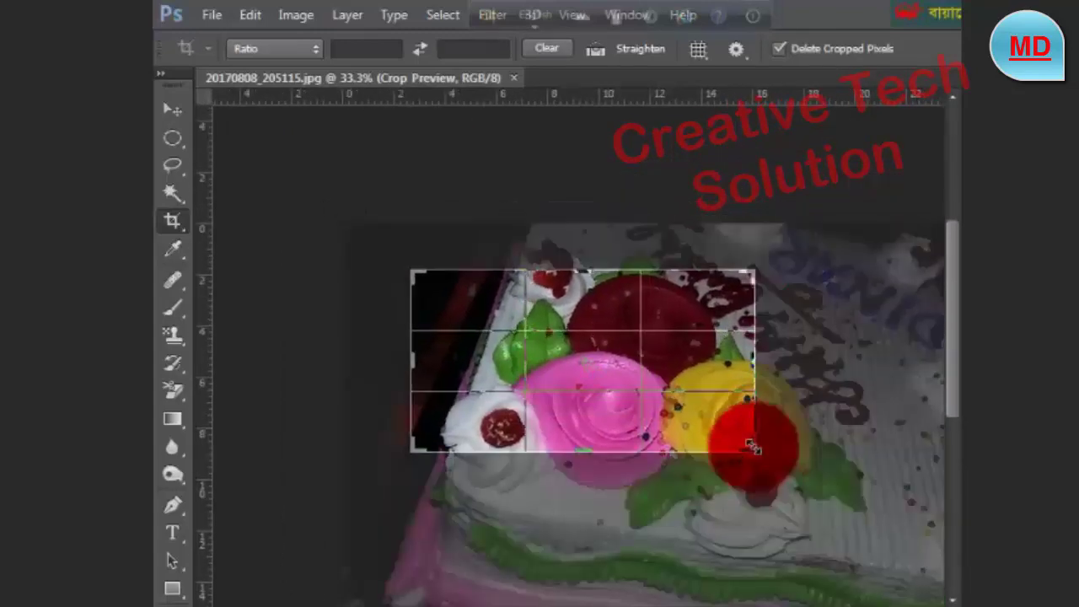
pyautogui.moveTo(753, 446); pyautogui.dragTo(794, 514)
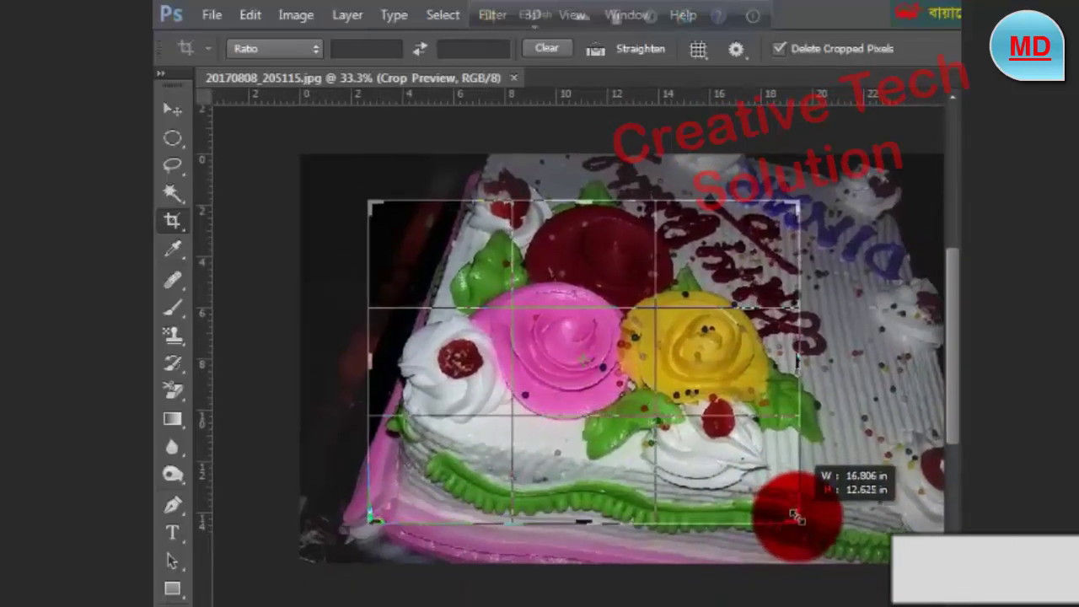
pyautogui.moveTo(795, 514); pyautogui.dragTo(798, 521)
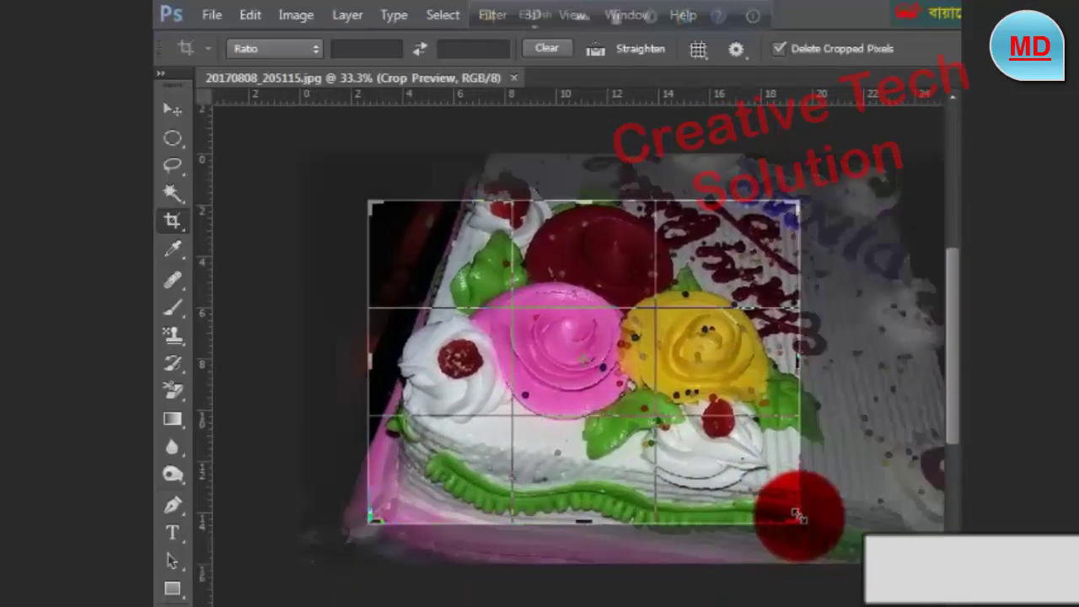
pyautogui.doubleClick(605, 280)
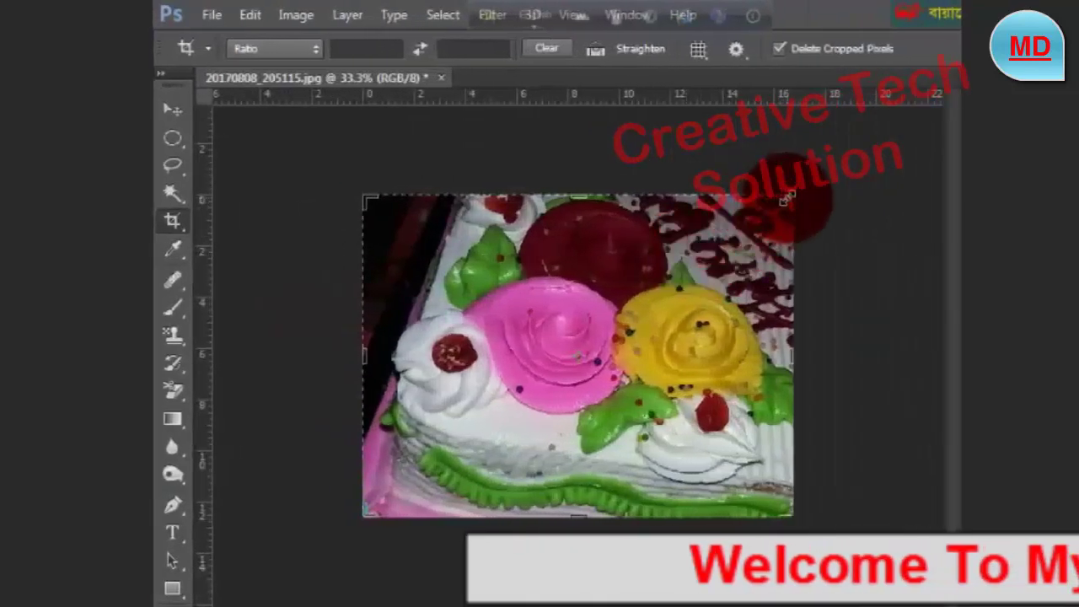
# Step: Tighten the crop from the top-right corner and apply a second crop
pyautogui.moveTo(786, 198); pyautogui.dragTo(767, 221)
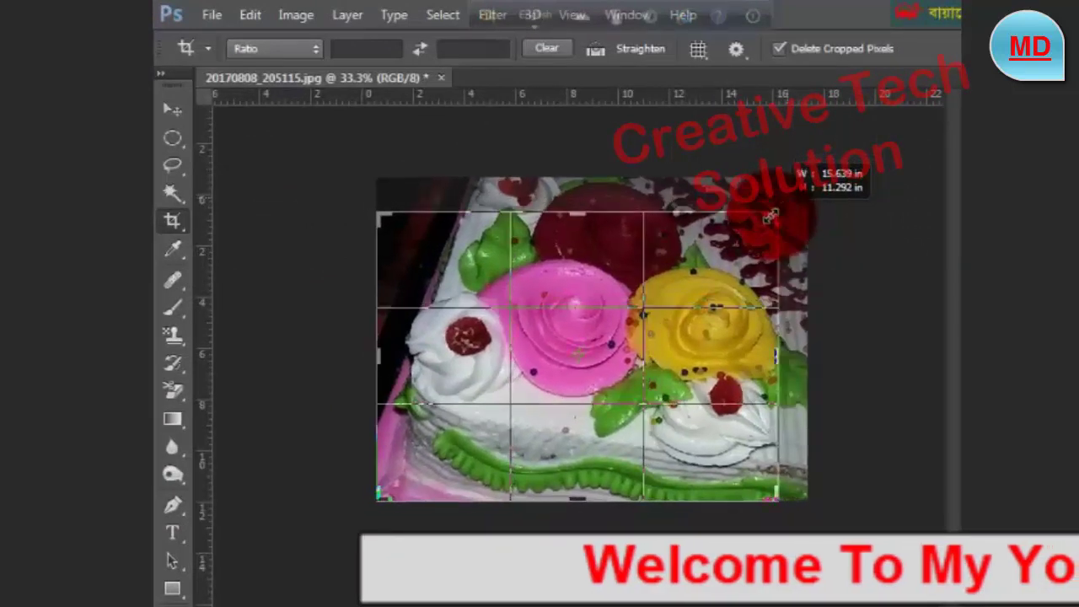
pyautogui.moveTo(769, 220); pyautogui.dragTo(772, 219)
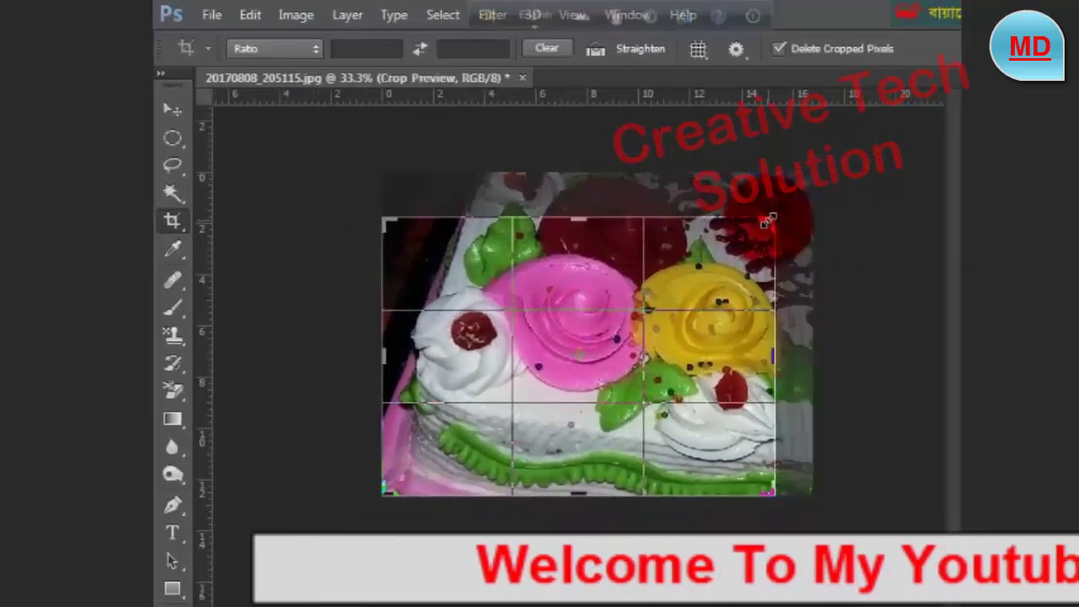
pyautogui.press('Return')
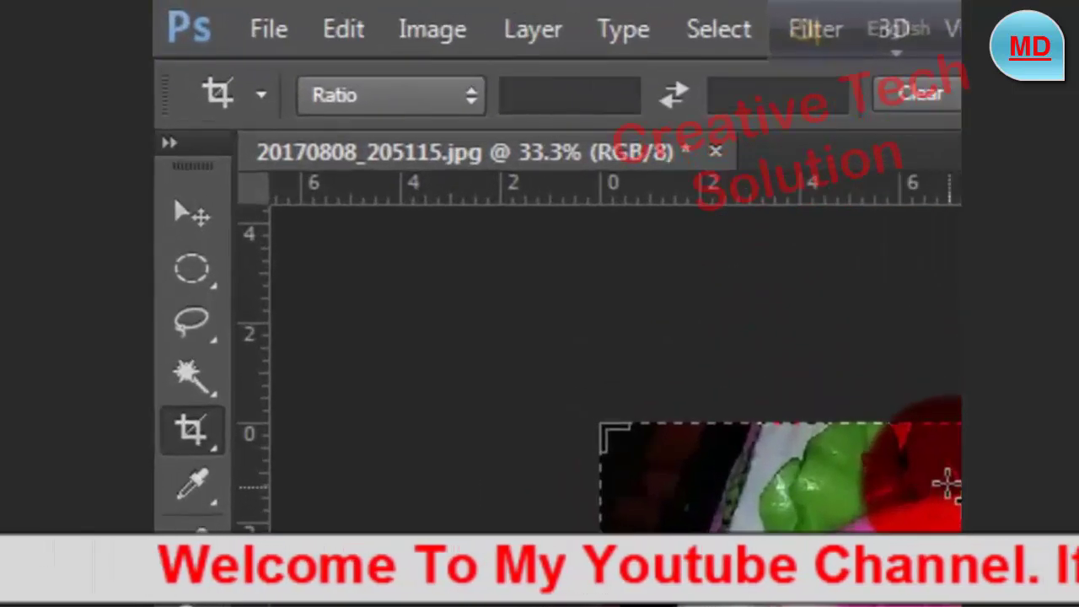
# Step: Select all of the cropped cake image and copy it to the clipboard
pyautogui.click(353, 49)
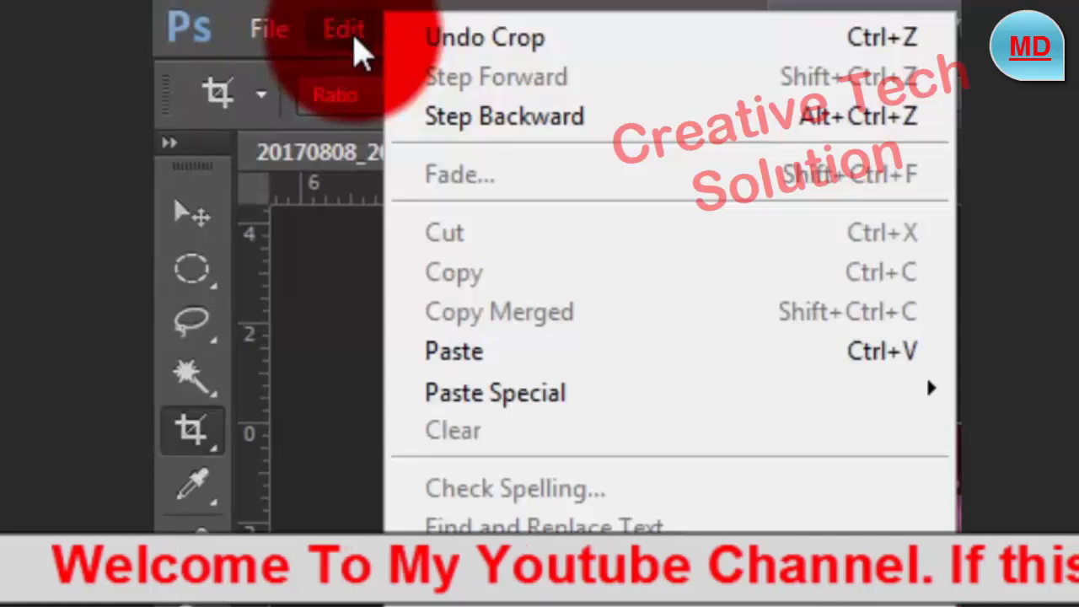
pyautogui.click(356, 51)
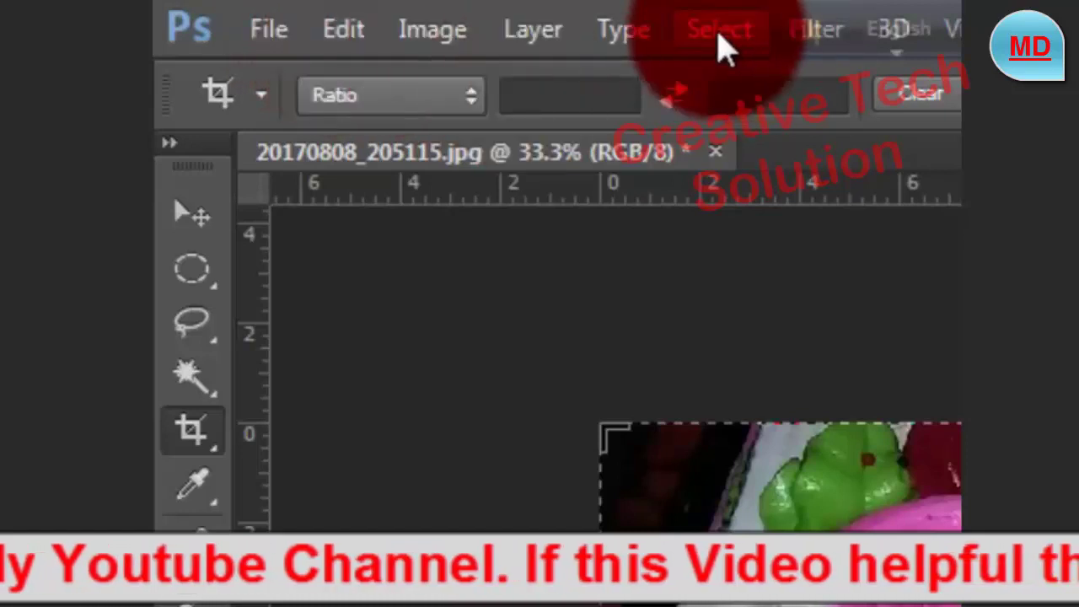
pyautogui.click(719, 34)
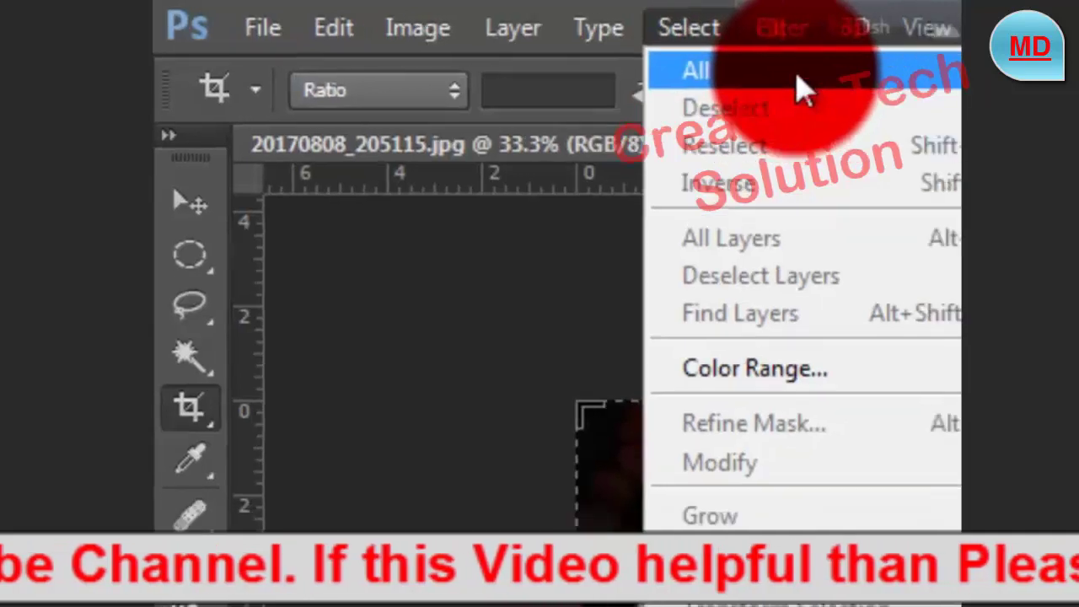
pyautogui.click(802, 90)
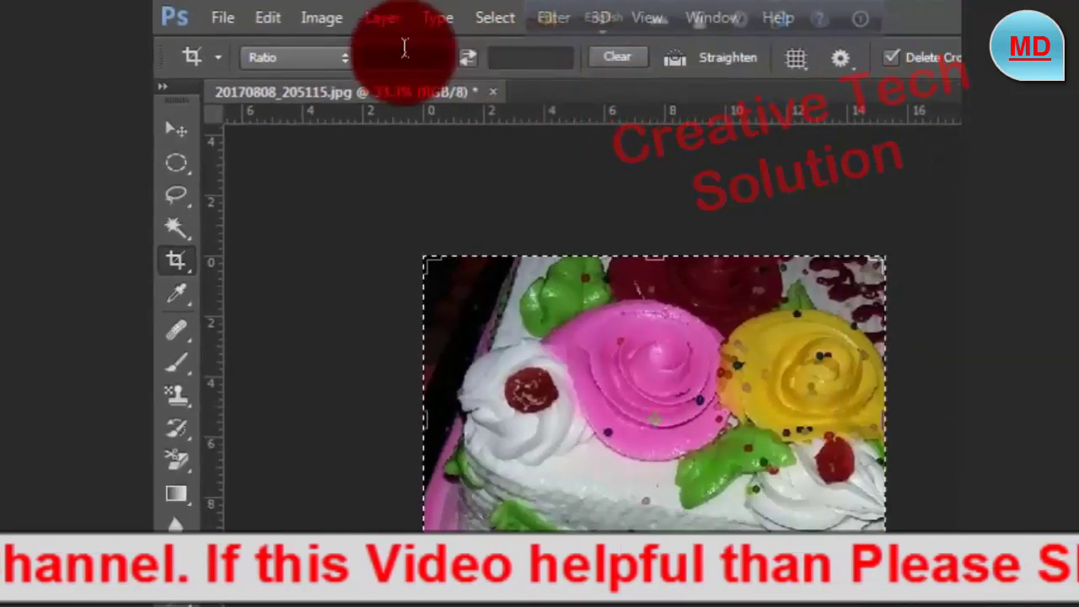
pyautogui.click(266, 17)
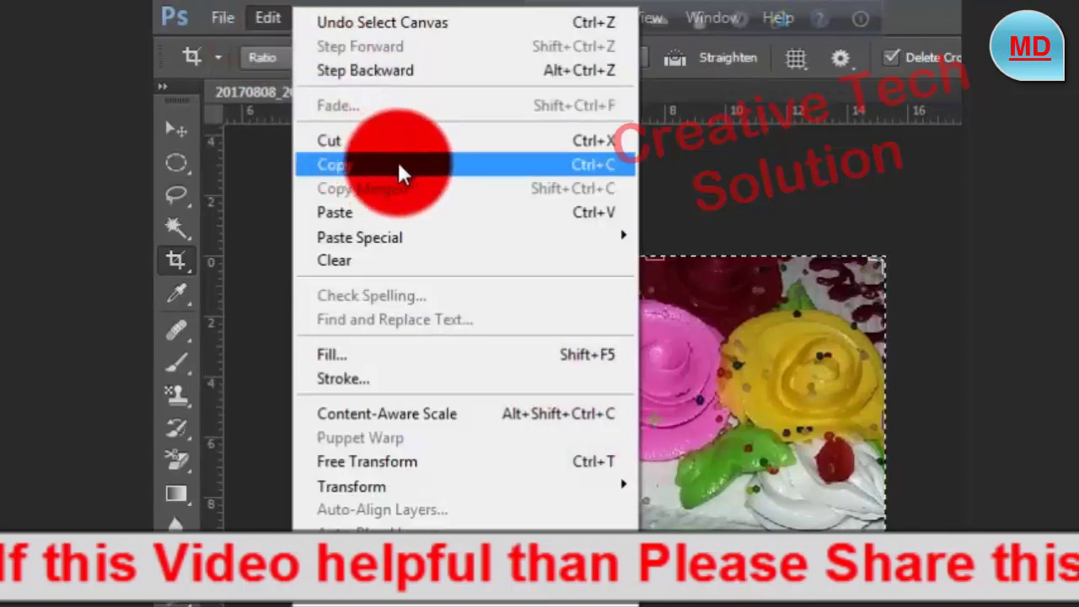
pyautogui.click(397, 163)
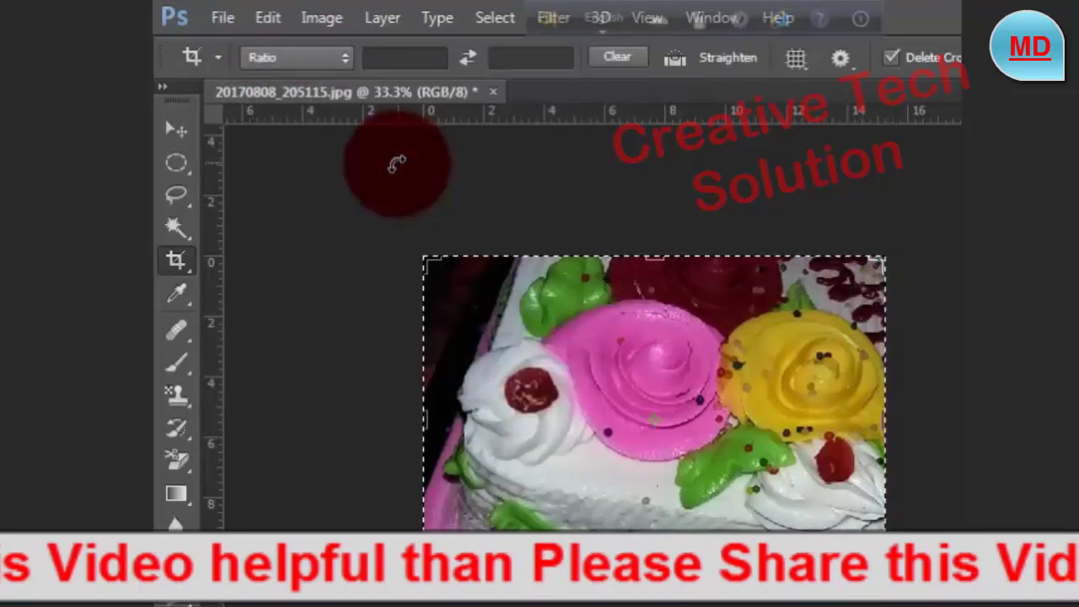
pyautogui.click(218, 15)
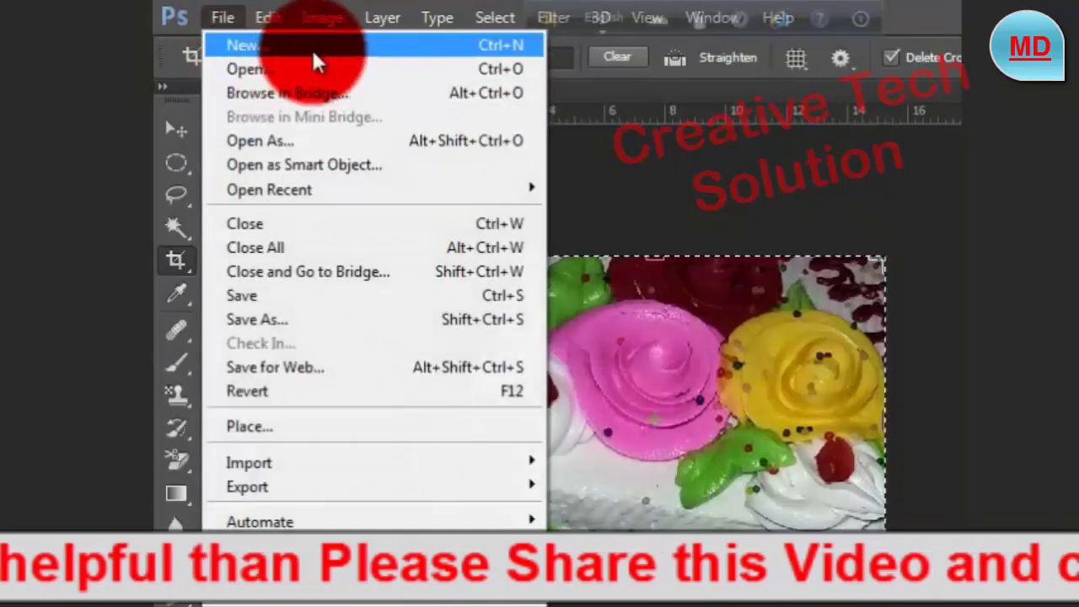
# Step: Create a new Photo preset document, Landscape 5 x 7 at 300 ppi, with a White background
pyautogui.click(343, 46)
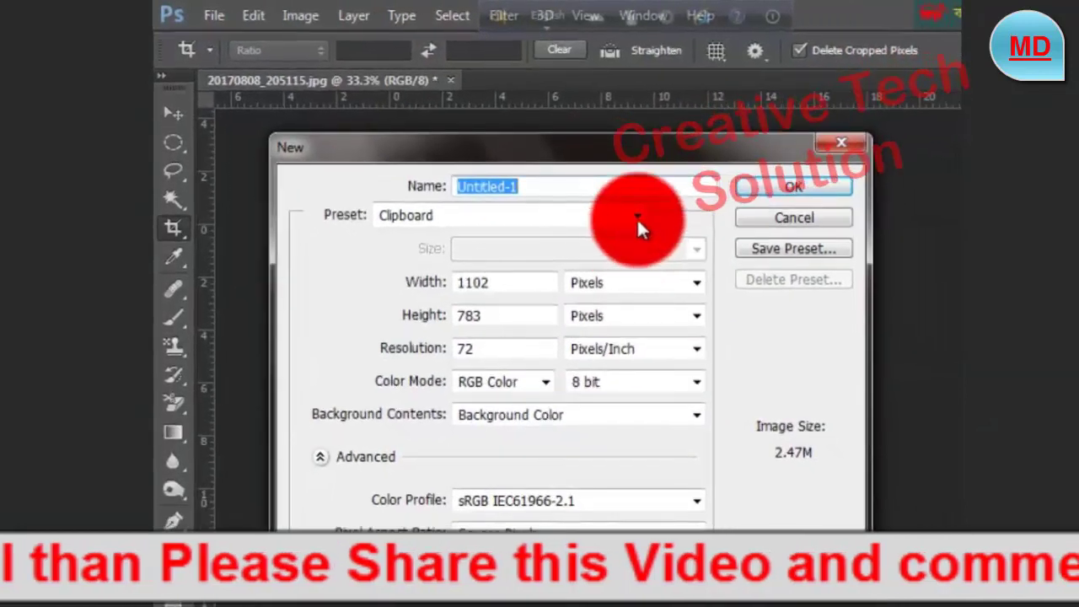
pyautogui.click(637, 217)
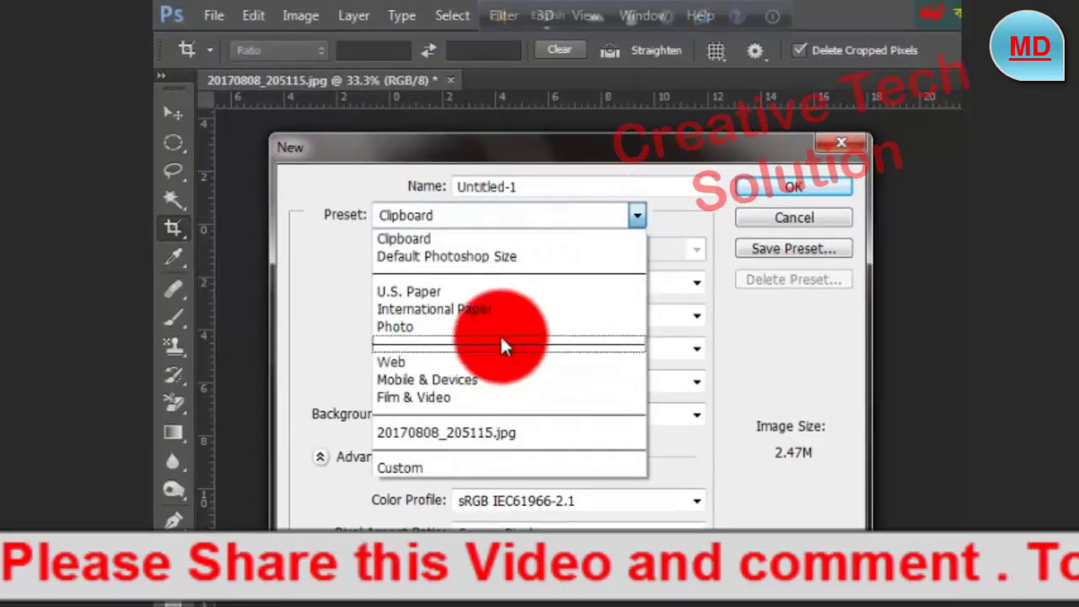
pyautogui.click(504, 328)
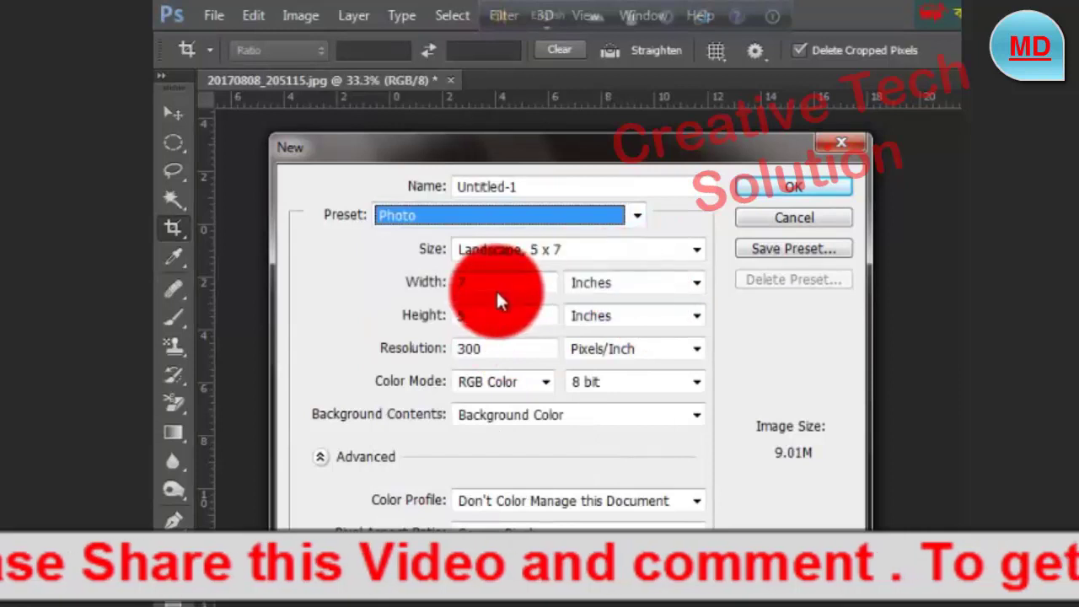
pyautogui.click(690, 249)
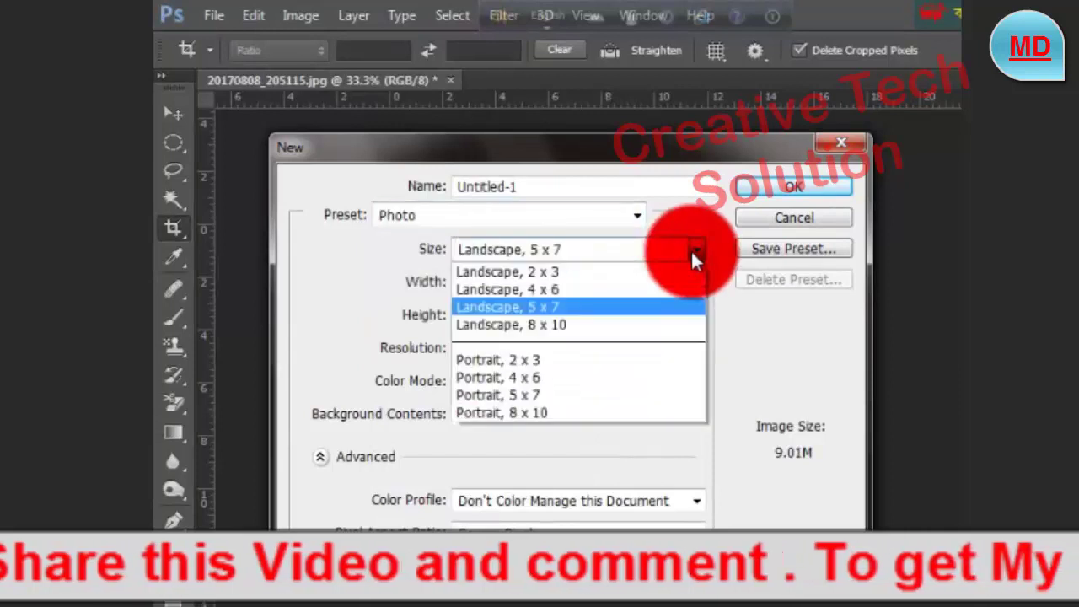
pyautogui.click(690, 250)
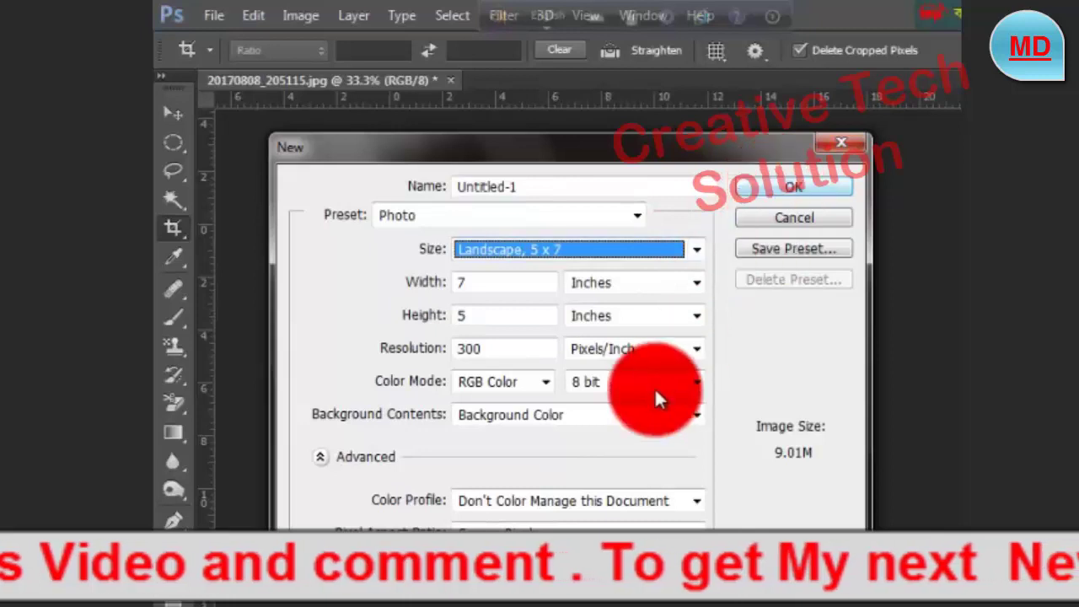
pyautogui.click(696, 414)
pyautogui.click(628, 439)
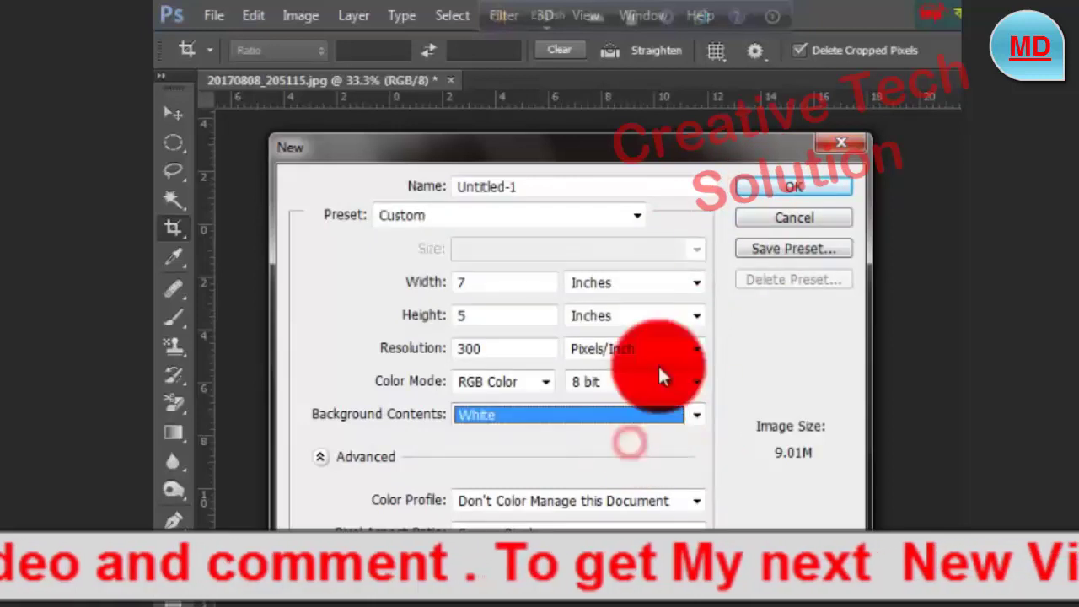
pyautogui.click(799, 181)
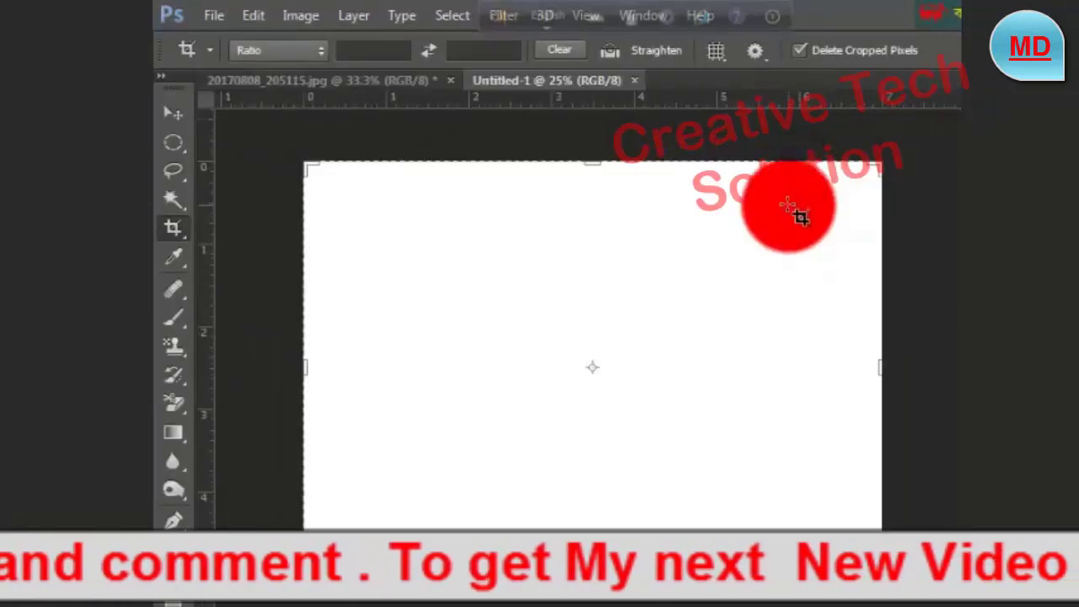
pyautogui.click(259, 16)
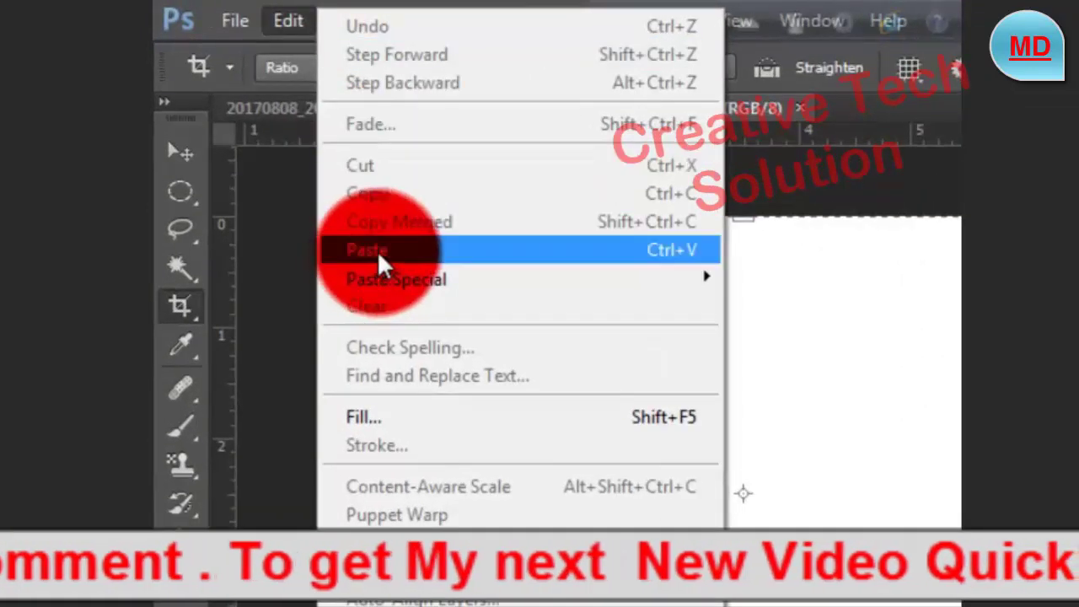
# Step: Paste the cake image into Untitled-1 and move it up and to the left
pyautogui.click(380, 251)
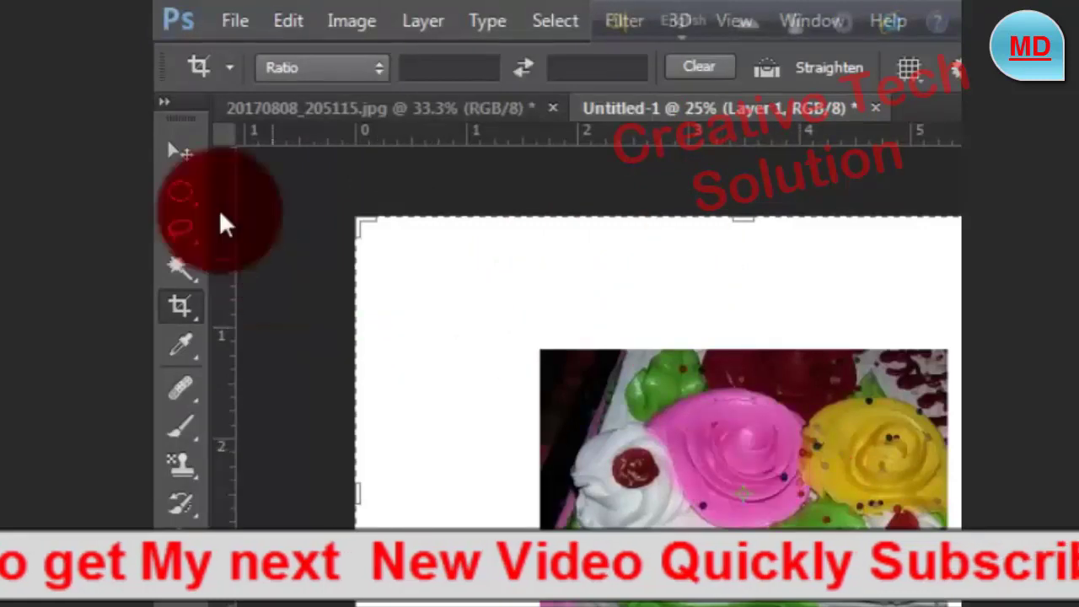
pyautogui.click(181, 154)
pyautogui.moveTo(872, 510)
pyautogui.mouseDown()
pyautogui.moveTo(617, 354)
pyautogui.moveTo(662, 360)
pyautogui.mouseUp()
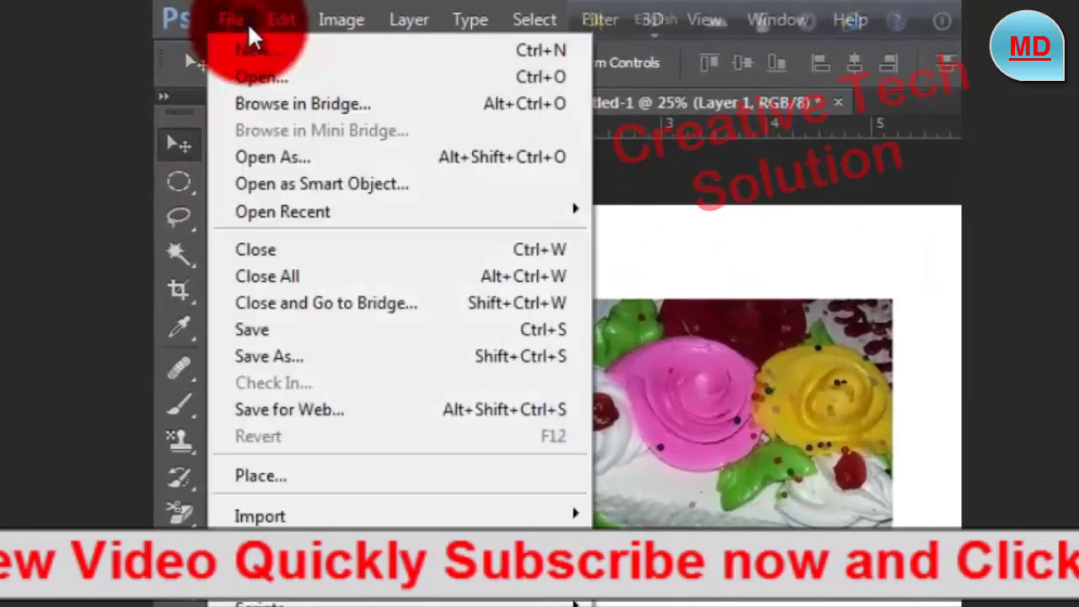
pyautogui.click(278, 21)
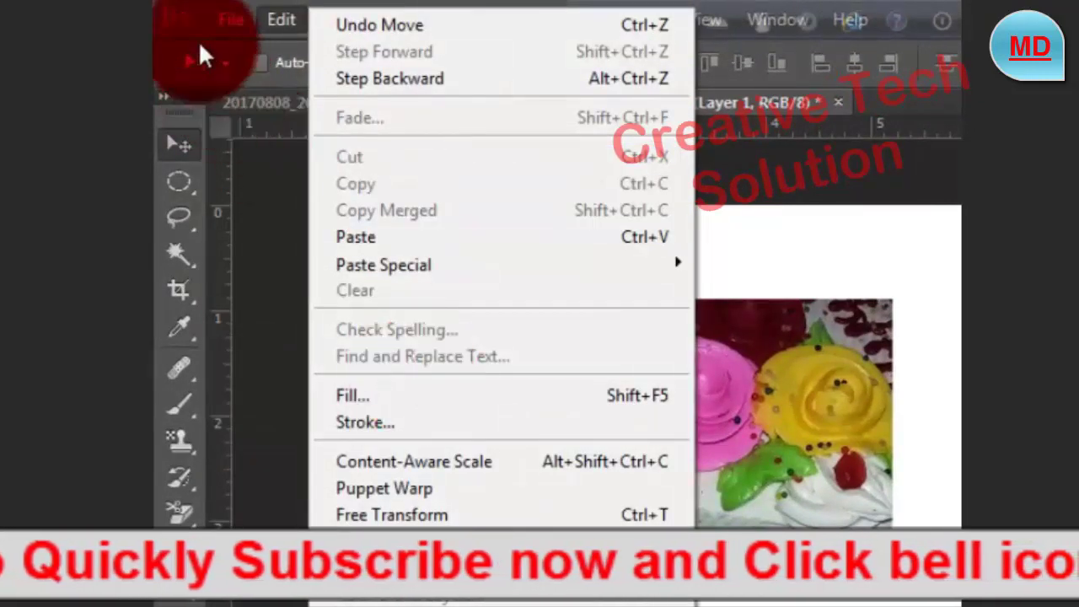
pyautogui.click(236, 21)
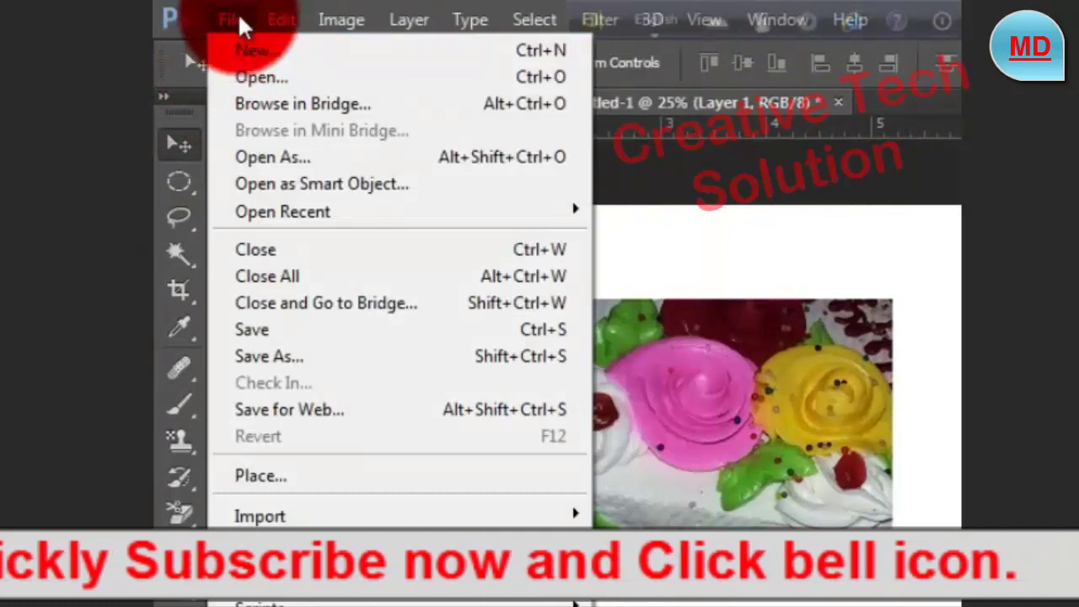
pyautogui.click(265, 15)
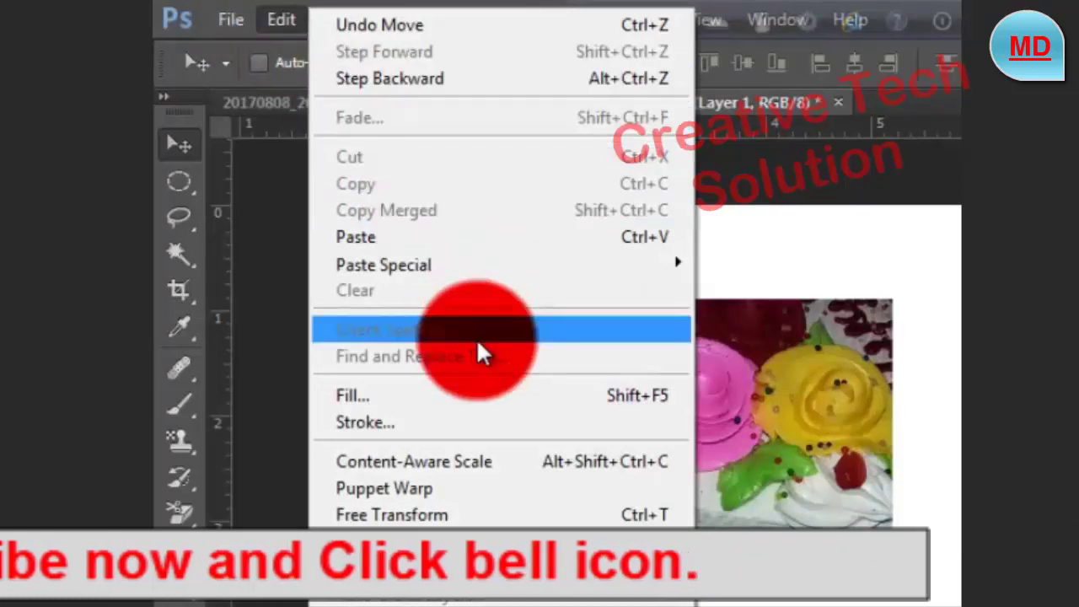
# Step: Free-transform Layer 1 to about 108% × 115%, rotated −25.6°, and reposition it
pyautogui.click(543, 516)
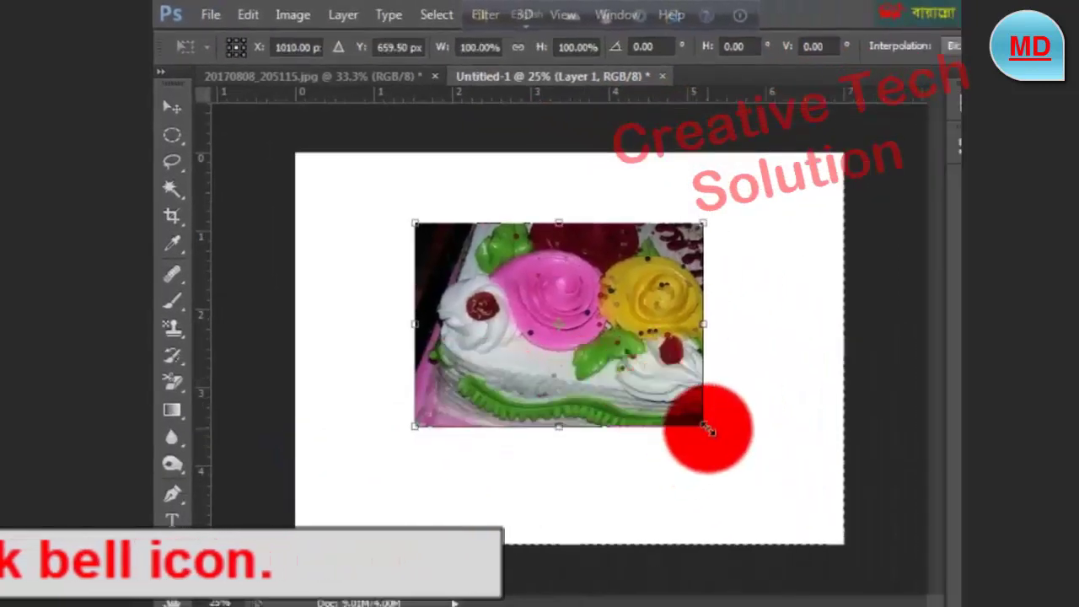
pyautogui.moveTo(706, 428)
pyautogui.mouseDown()
pyautogui.moveTo(525, 301)
pyautogui.moveTo(705, 447)
pyautogui.moveTo(765, 515)
pyautogui.moveTo(613, 360)
pyautogui.moveTo(726, 456)
pyautogui.mouseUp()
pyautogui.moveTo(615, 501)
pyautogui.mouseDown()
pyautogui.moveTo(686, 458)
pyautogui.moveTo(686, 325)
pyautogui.moveTo(469, 301)
pyautogui.moveTo(542, 495)
pyautogui.moveTo(708, 325)
pyautogui.moveTo(729, 453)
pyautogui.moveTo(429, 294)
pyautogui.moveTo(711, 284)
pyautogui.moveTo(665, 494)
pyautogui.moveTo(613, 493)
pyautogui.moveTo(664, 448)
pyautogui.mouseUp()
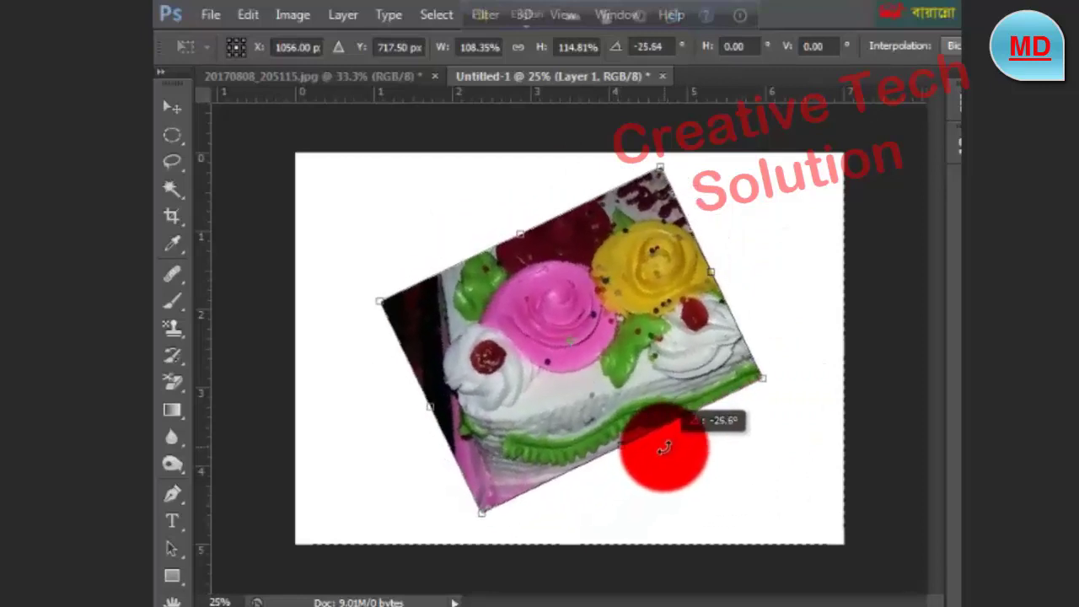
pyautogui.moveTo(668, 379); pyautogui.dragTo(594, 358)
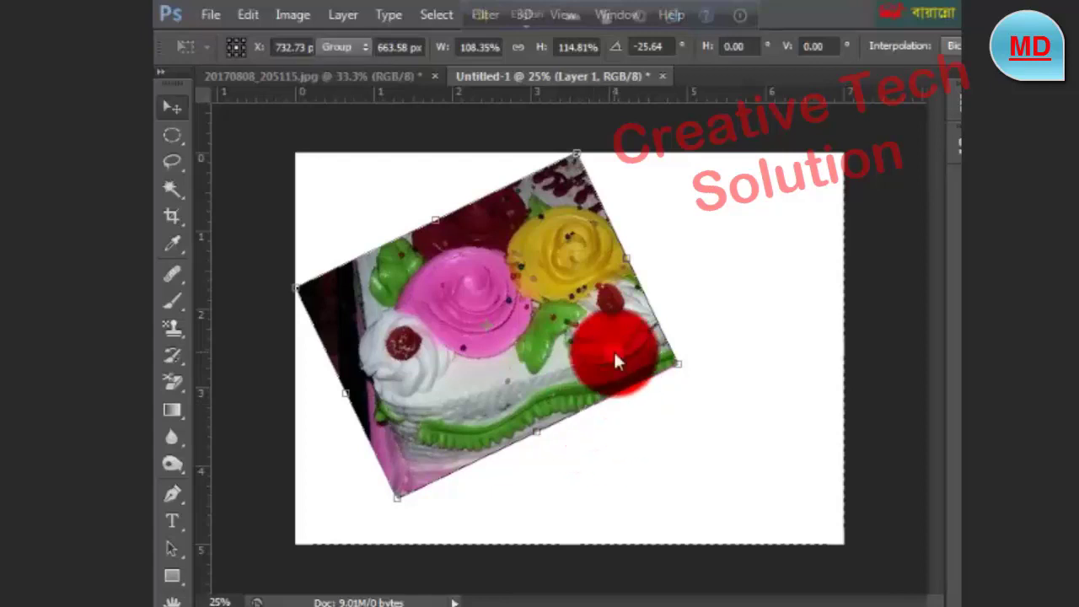
pyautogui.press('Return')
pyautogui.moveTo(614, 358)
pyautogui.mouseDown()
pyautogui.moveTo(581, 361)
pyautogui.moveTo(570, 344)
pyautogui.mouseUp()
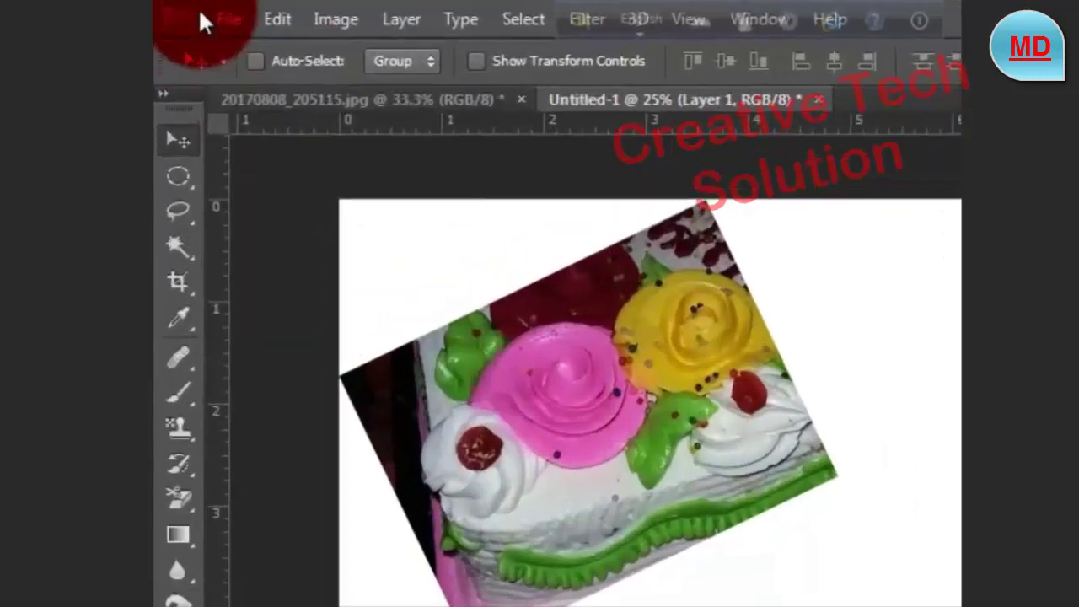
# Step: Save the collage as Untitled-1.jpg in JPEG format in the photo folder
pyautogui.click(203, 20)
pyautogui.moveTo(312, 261)
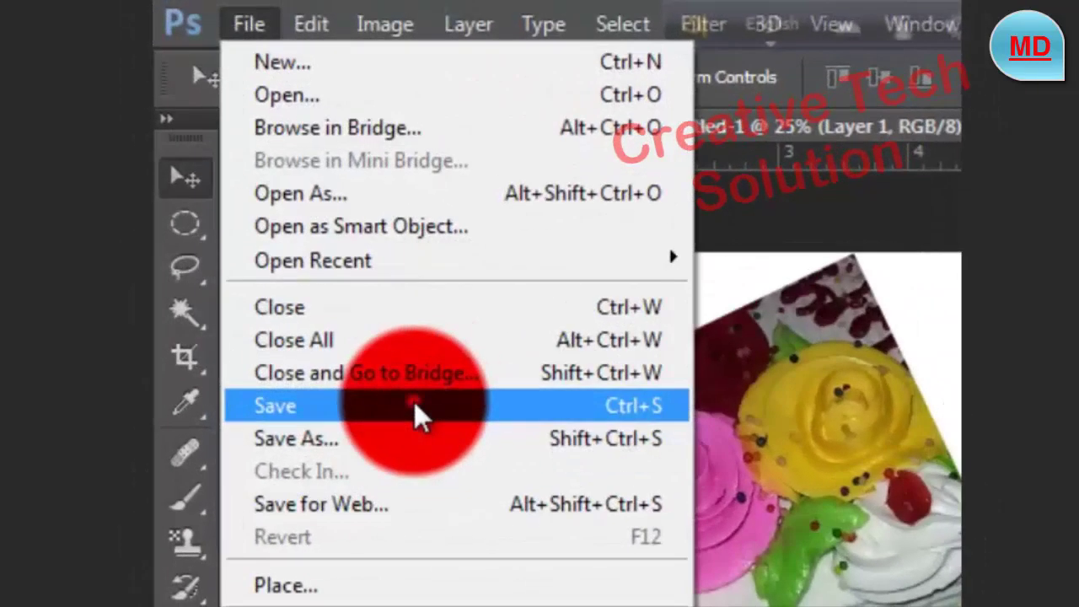
pyautogui.click(419, 412)
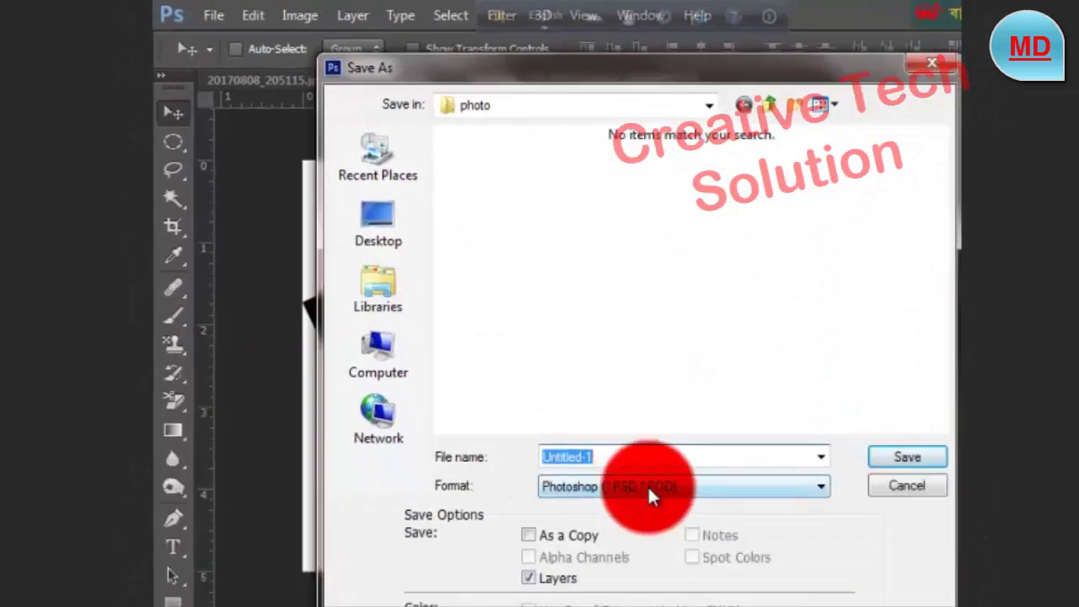
pyautogui.click(647, 486)
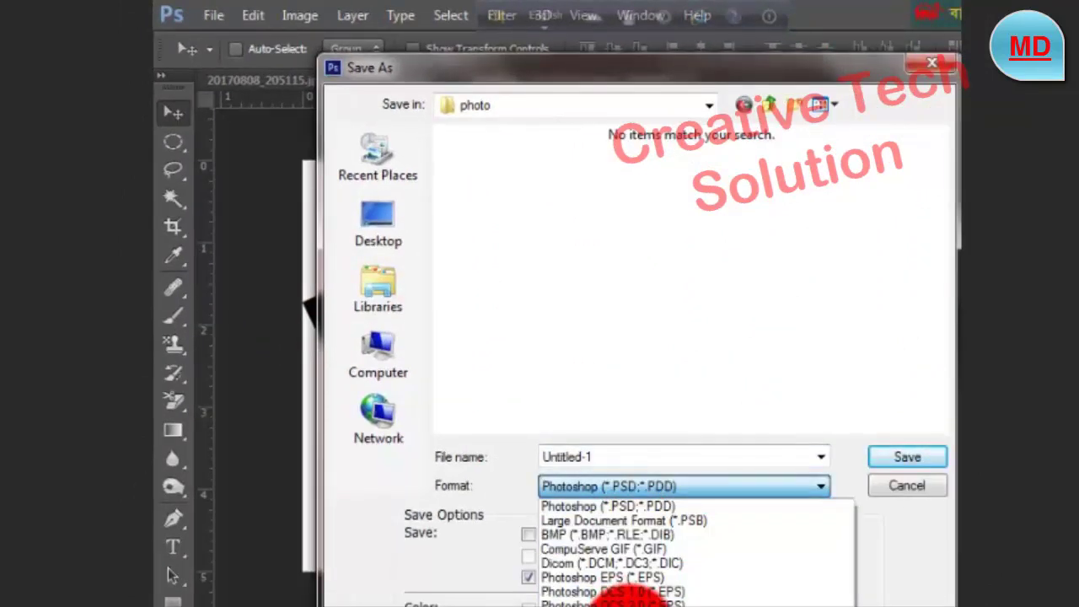
pyautogui.click(638, 600)
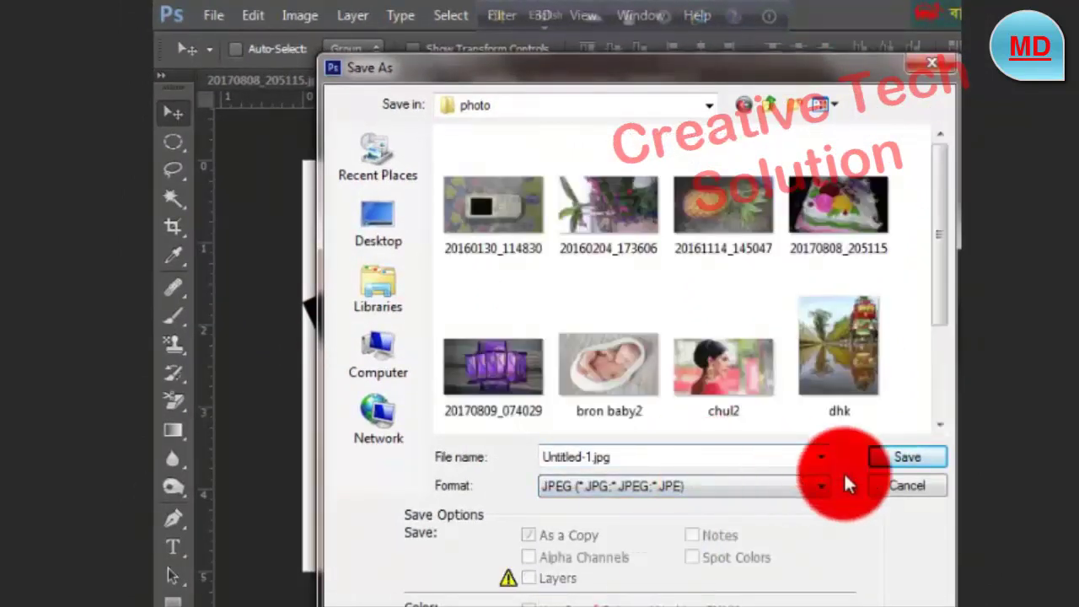
pyautogui.click(886, 487)
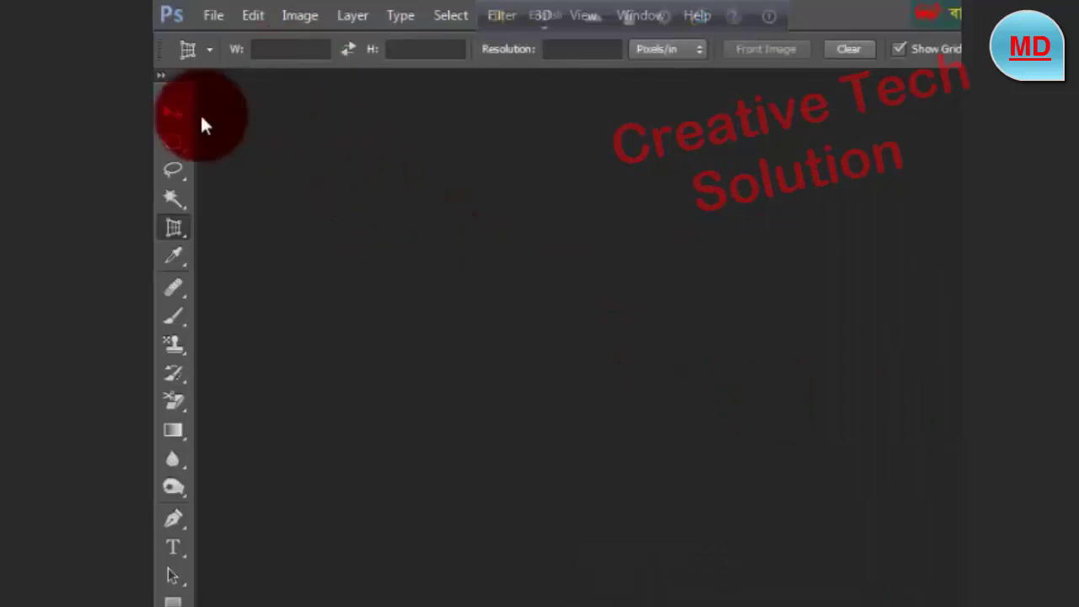
# Step: Open and close 20170809_074029, then open the flower photo 20160204_173606.jpg
pyautogui.click(176, 114)
pyautogui.click(219, 15)
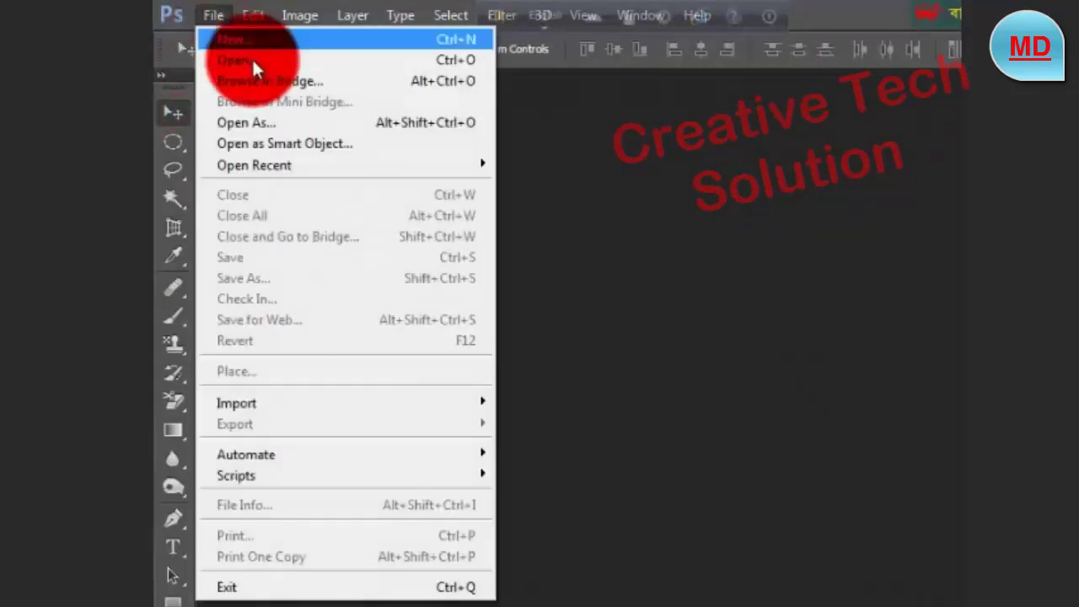
pyautogui.click(252, 59)
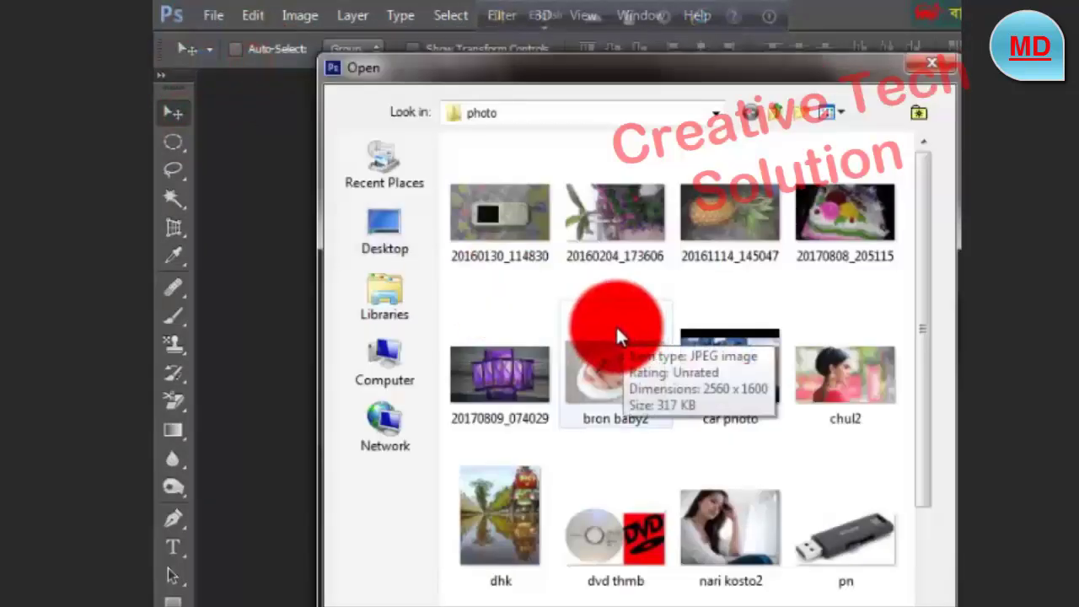
pyautogui.doubleClick(532, 359)
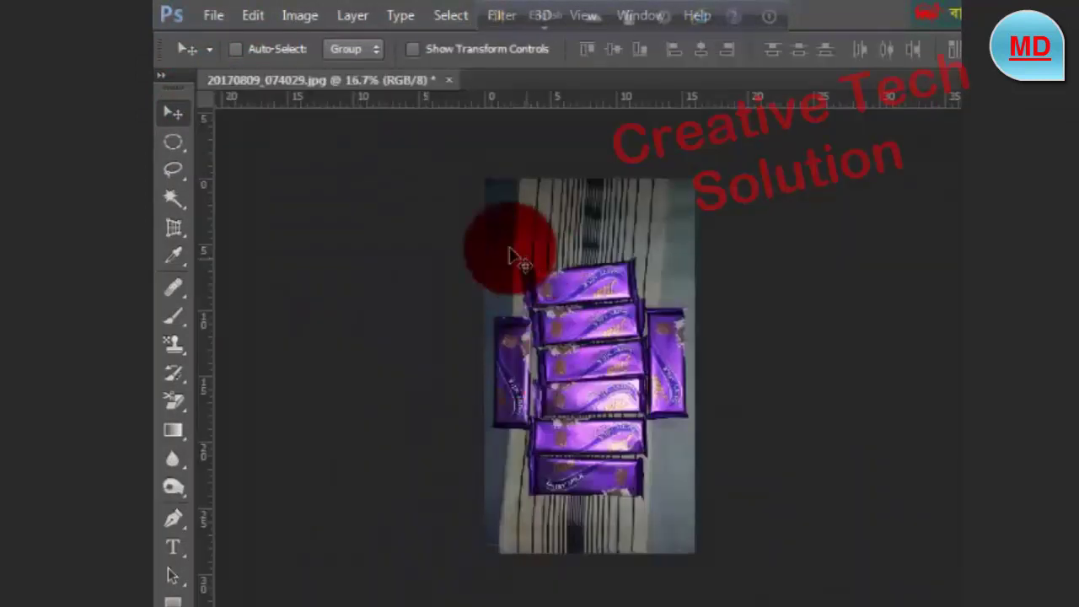
pyautogui.click(448, 79)
pyautogui.click(224, 15)
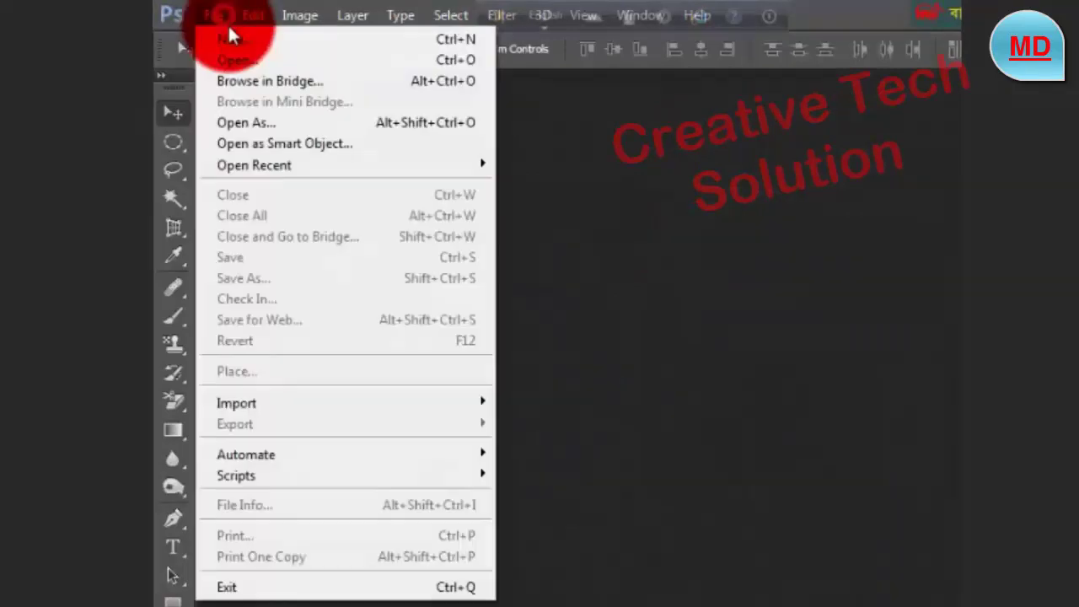
pyautogui.click(245, 60)
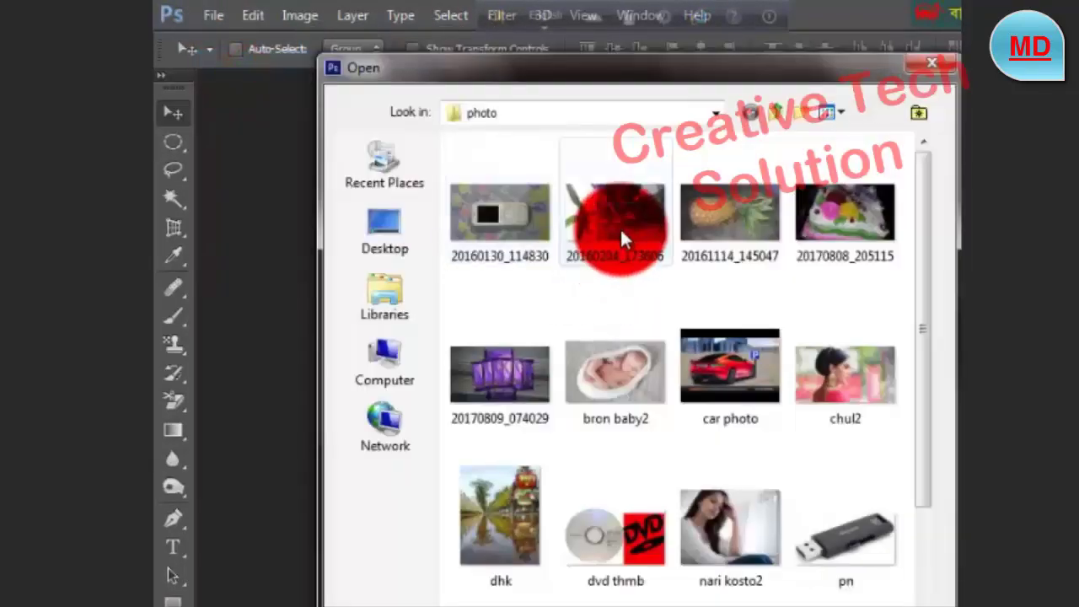
pyautogui.doubleClick(619, 227)
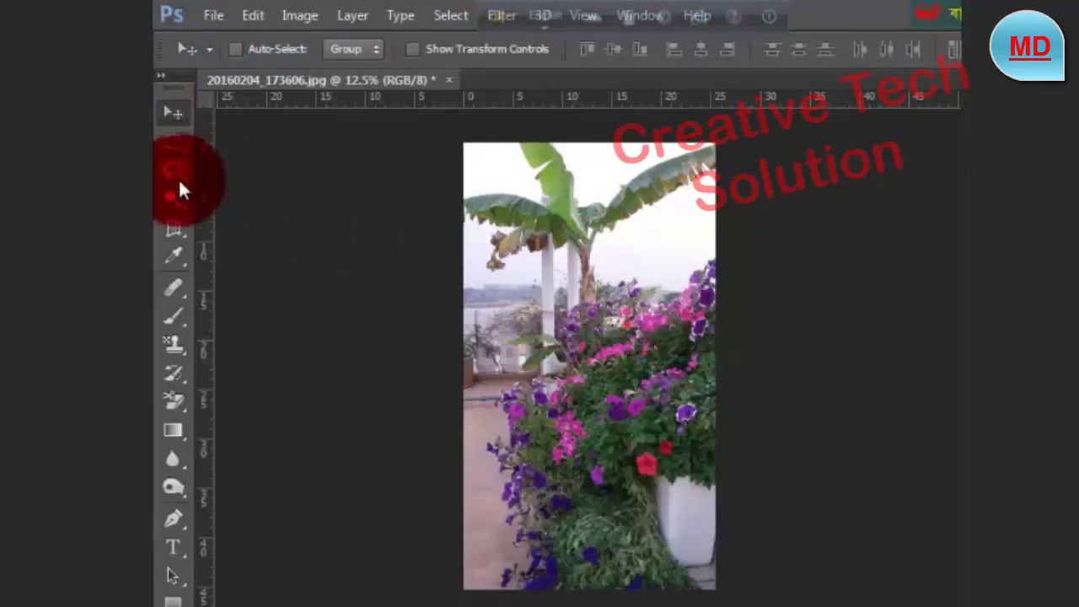
# Step: Select the Perspective Crop Tool from the crop tool flyout
pyautogui.click(184, 233)
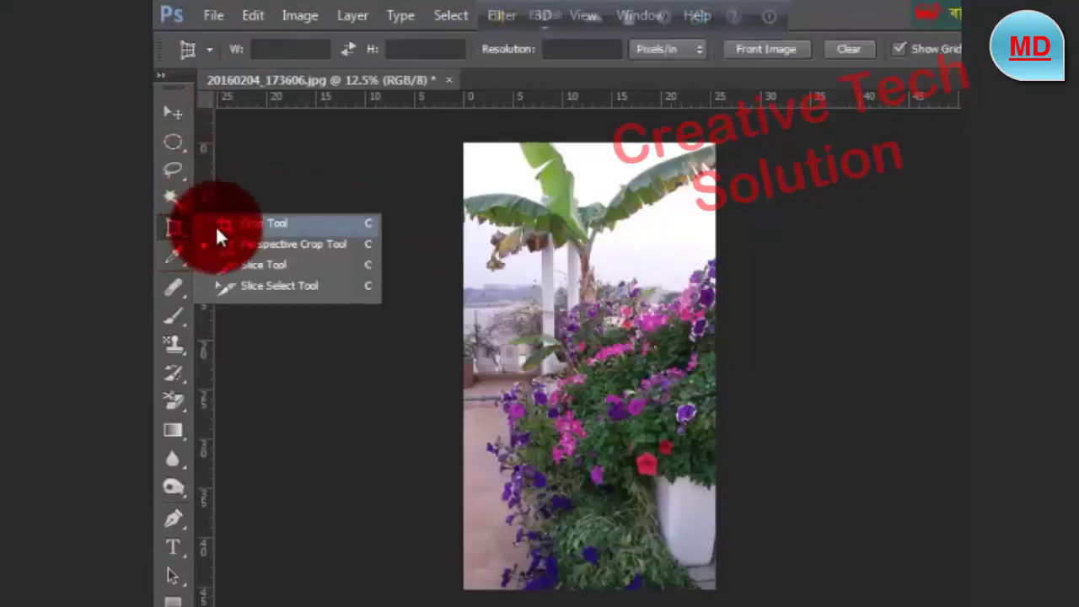
pyautogui.click(226, 225)
pyautogui.click(173, 228)
pyautogui.click(239, 249)
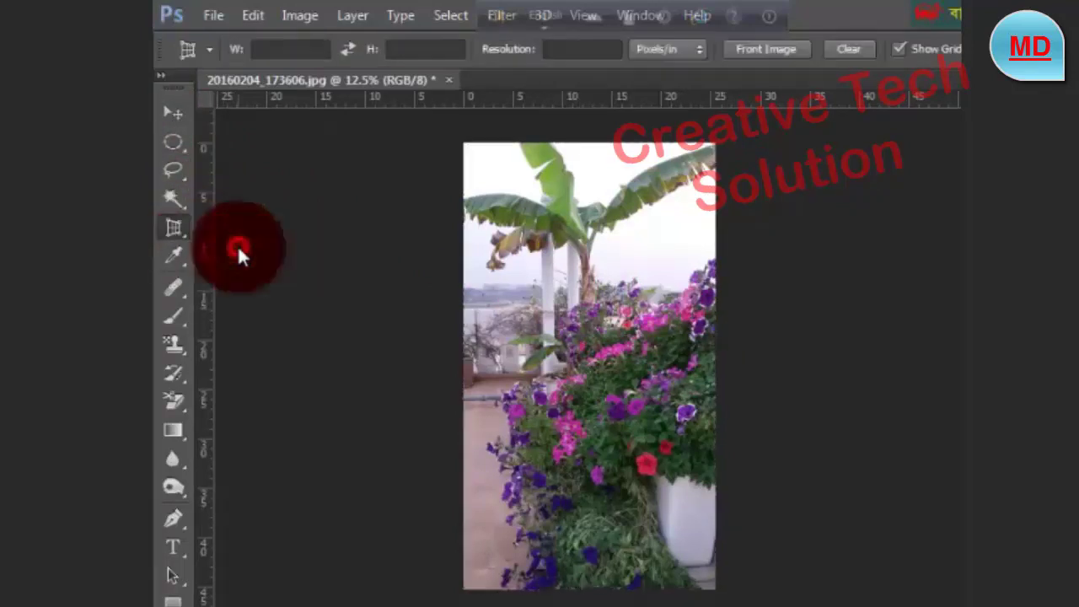
pyautogui.click(174, 229)
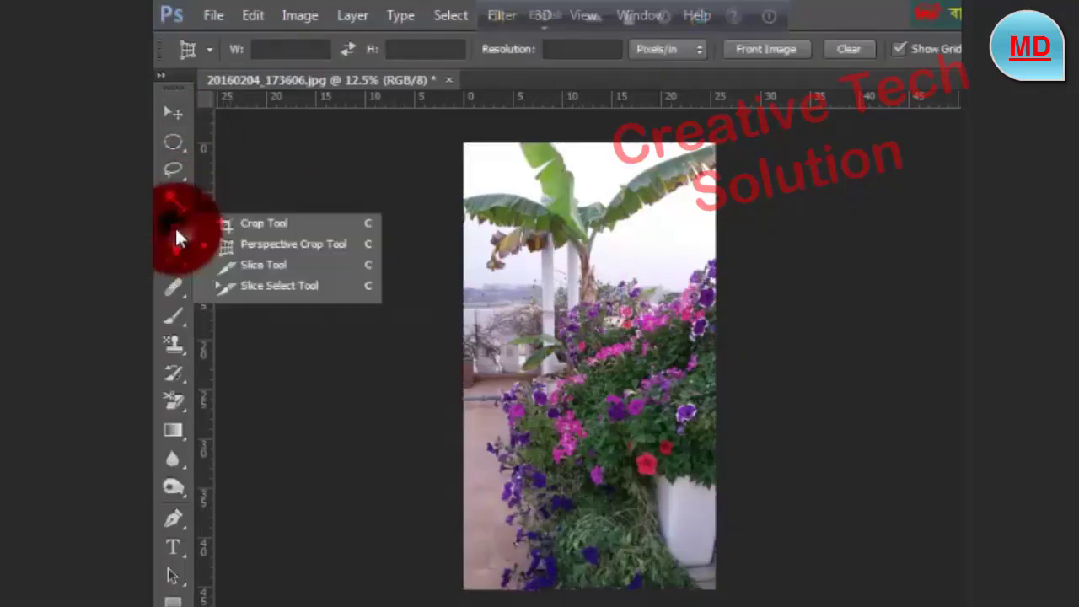
pyautogui.click(278, 250)
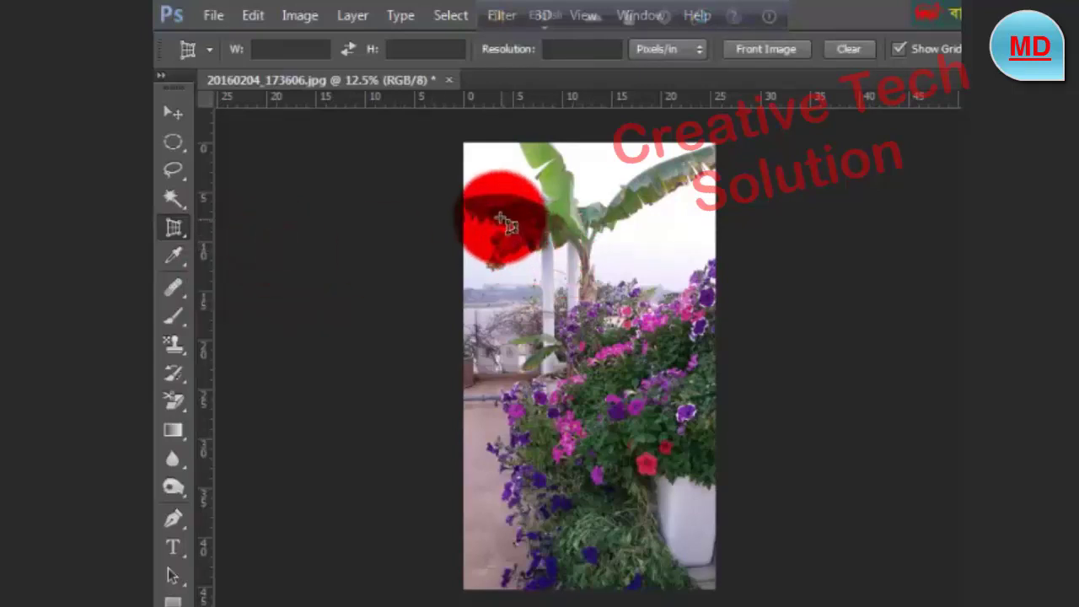
# Step: Draw a perspective crop grid over the flower bed, adjust its corners, and apply it
pyautogui.moveTo(500, 219)
pyautogui.mouseDown()
pyautogui.moveTo(666, 415)
pyautogui.moveTo(685, 520)
pyautogui.mouseUp()
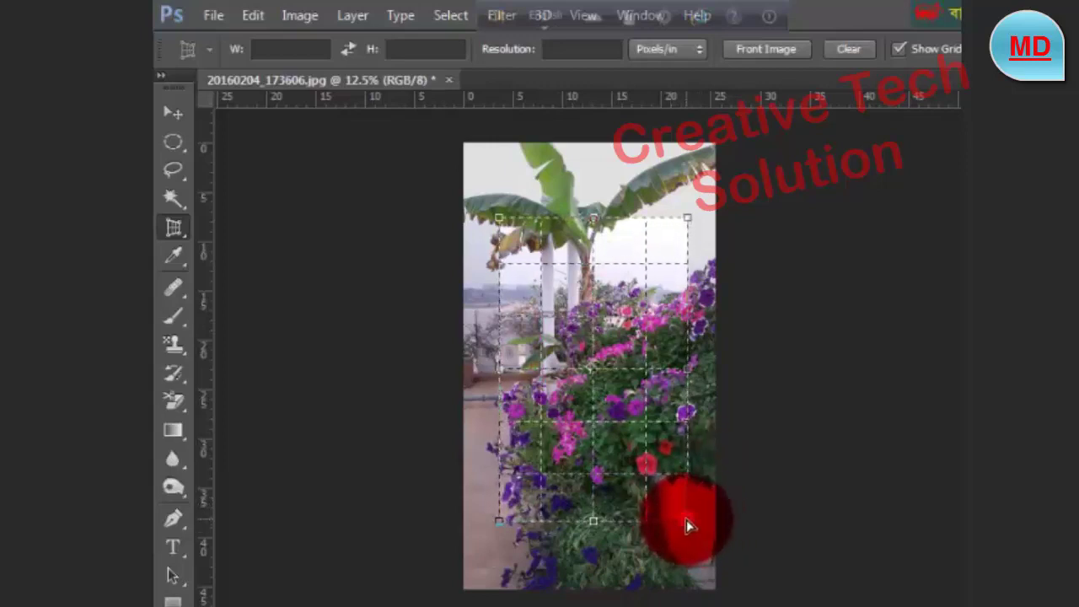
pyautogui.moveTo(686, 522)
pyautogui.mouseDown()
pyautogui.moveTo(640, 477)
pyautogui.moveTo(662, 468)
pyautogui.mouseUp()
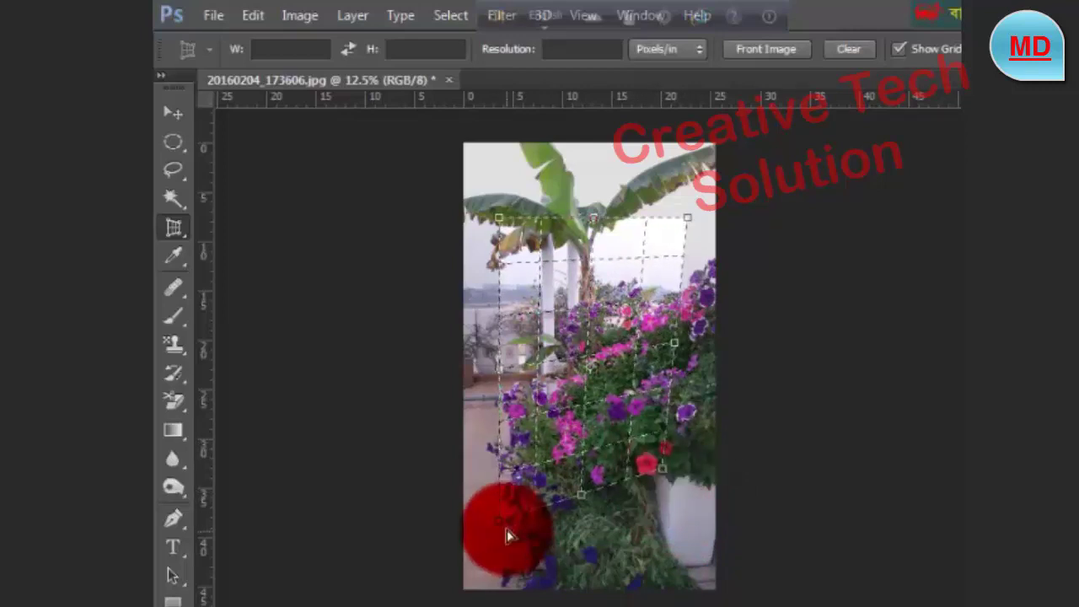
pyautogui.moveTo(506, 530); pyautogui.dragTo(537, 580)
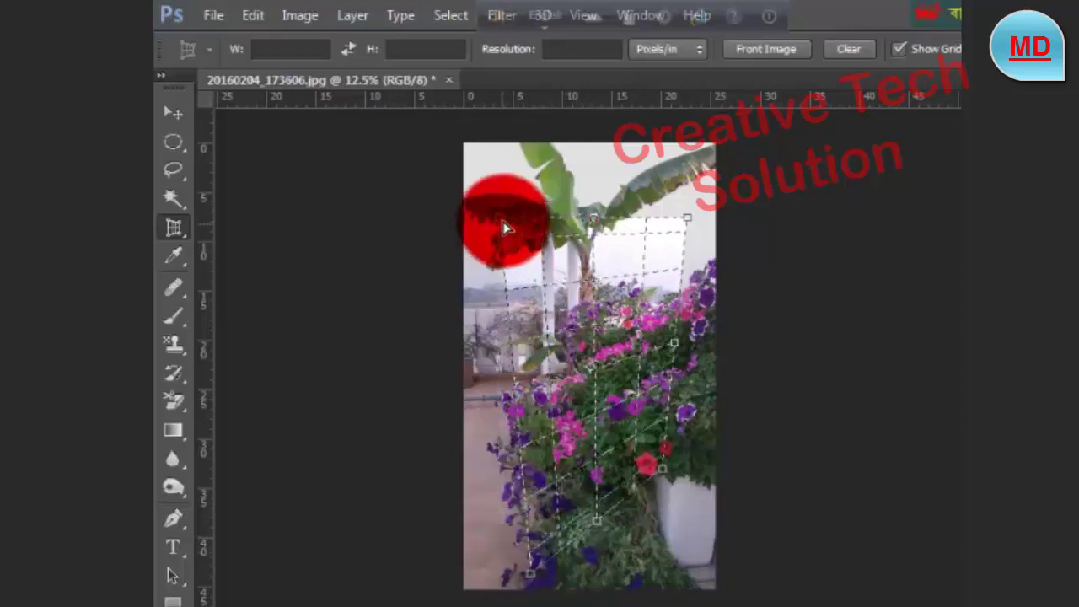
pyautogui.moveTo(505, 227); pyautogui.dragTo(519, 256)
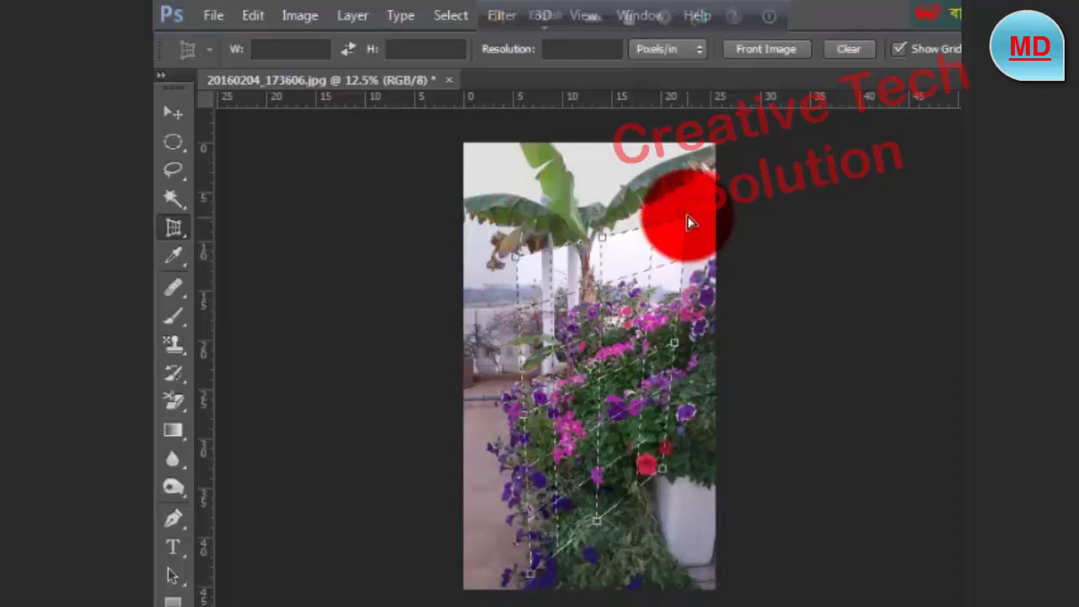
pyautogui.moveTo(687, 223)
pyautogui.mouseDown()
pyautogui.moveTo(657, 288)
pyautogui.moveTo(660, 321)
pyautogui.mouseUp()
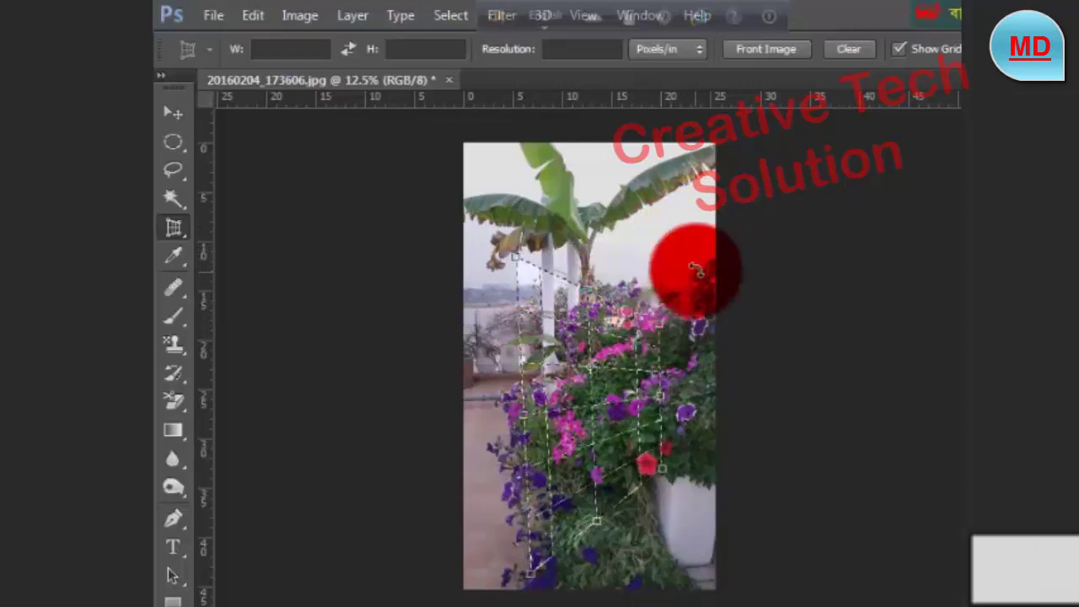
pyautogui.doubleClick(628, 358)
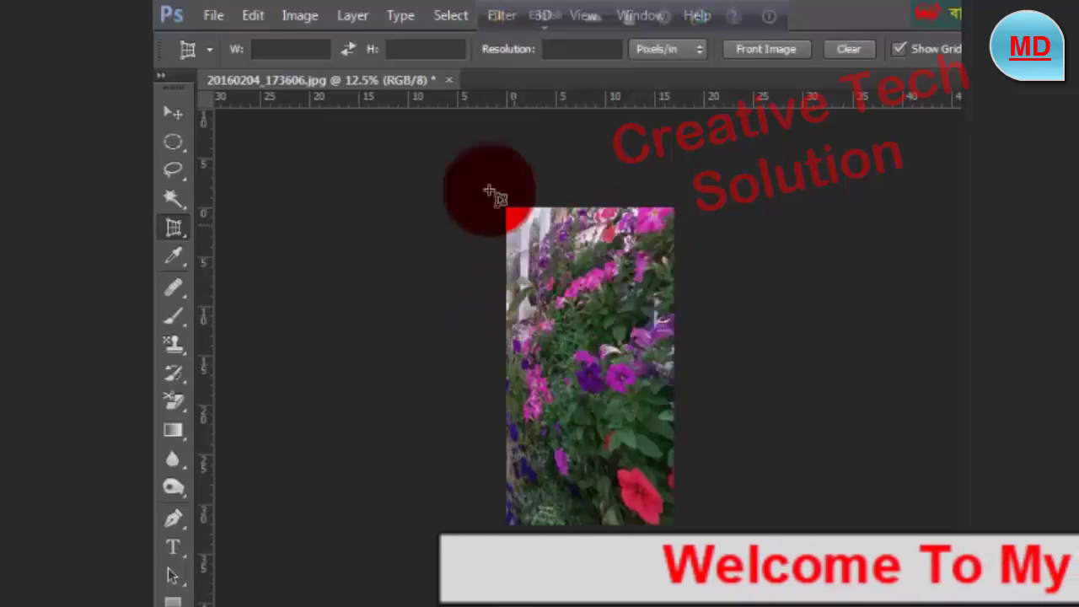
# Step: Close the flower photo without saving changes and open car photo.png
pyautogui.click(449, 80)
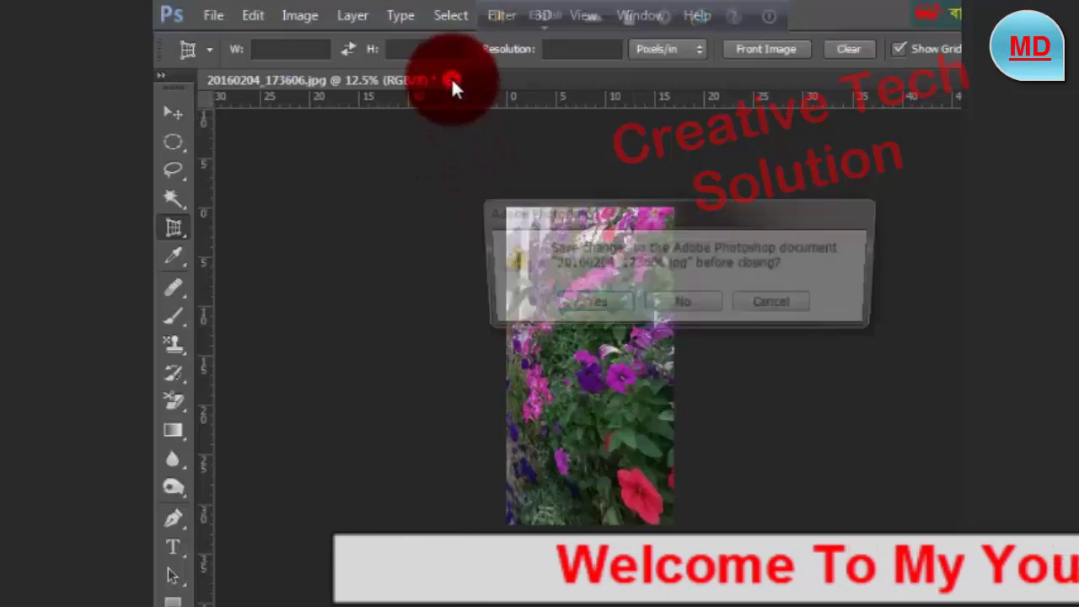
pyautogui.click(682, 302)
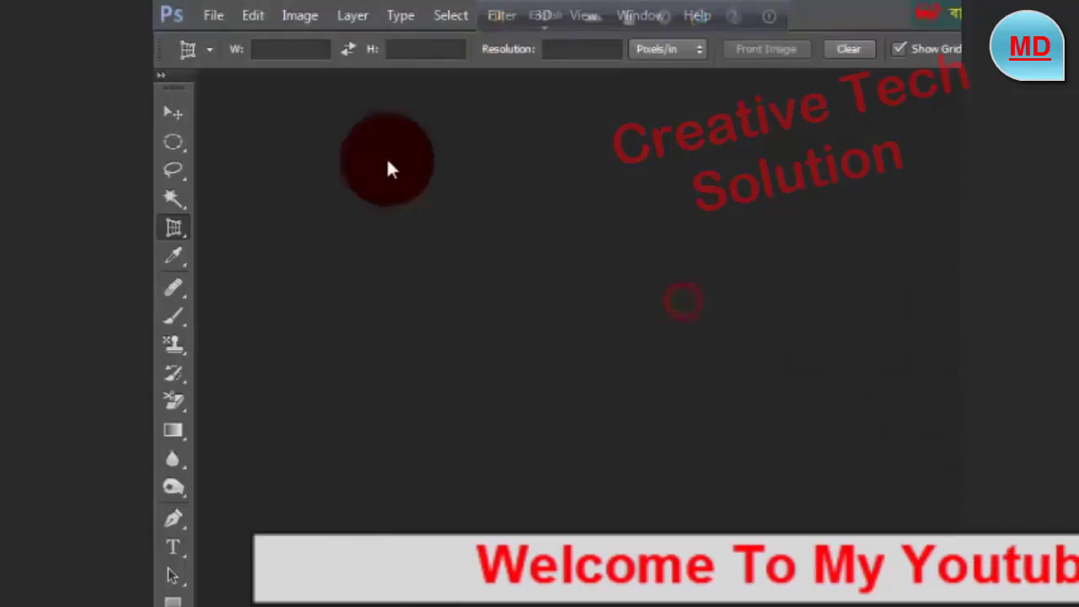
pyautogui.click(213, 16)
pyautogui.click(260, 59)
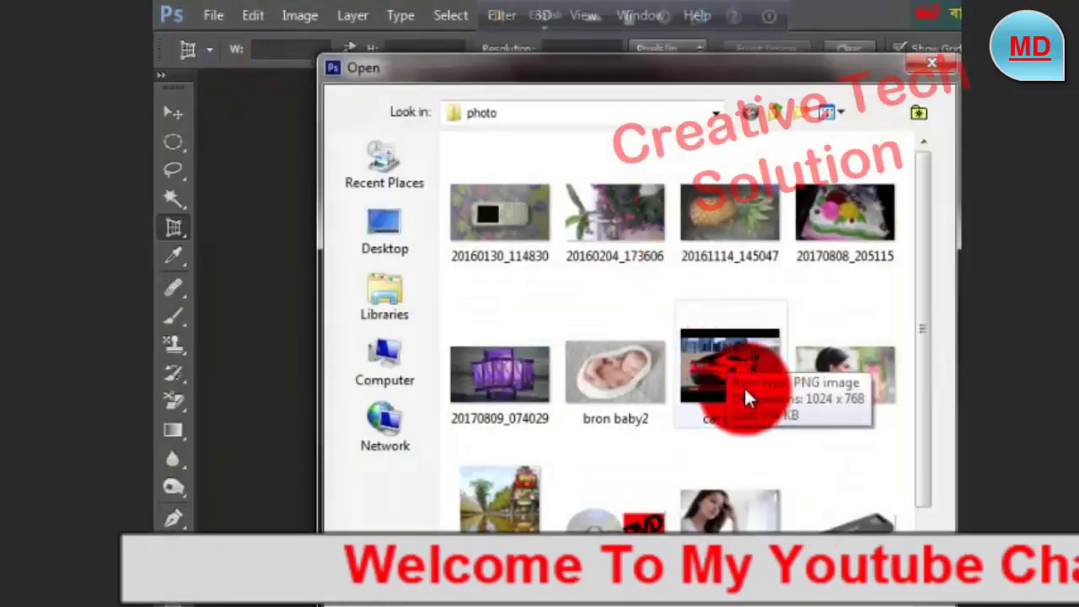
pyautogui.doubleClick(744, 360)
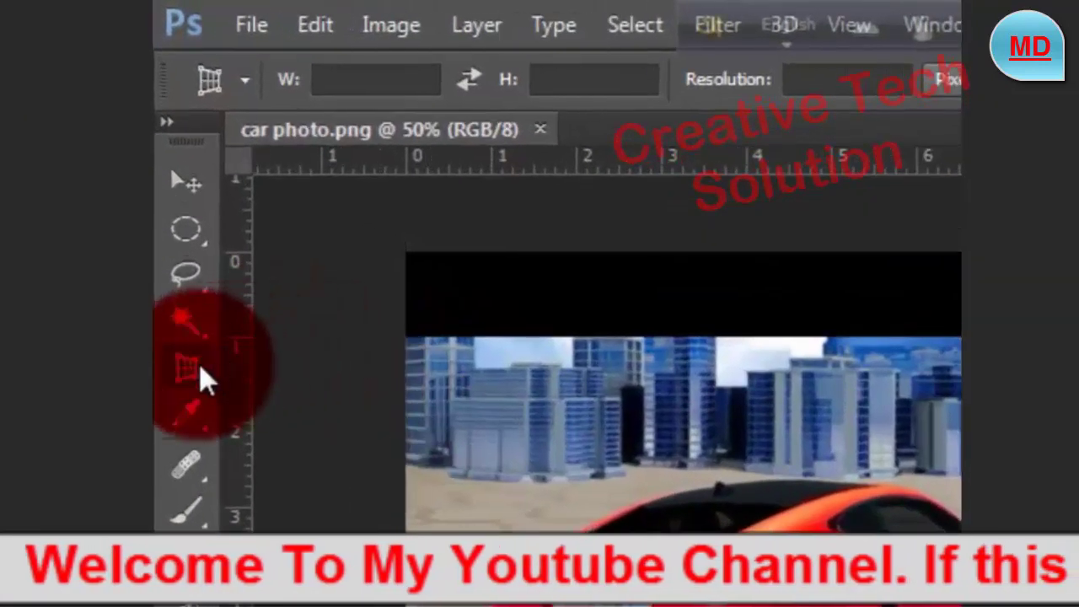
# Step: Perspective-crop car photo.png to a straightened strip around the red car
pyautogui.rightClick(200, 377)
pyautogui.click(323, 399)
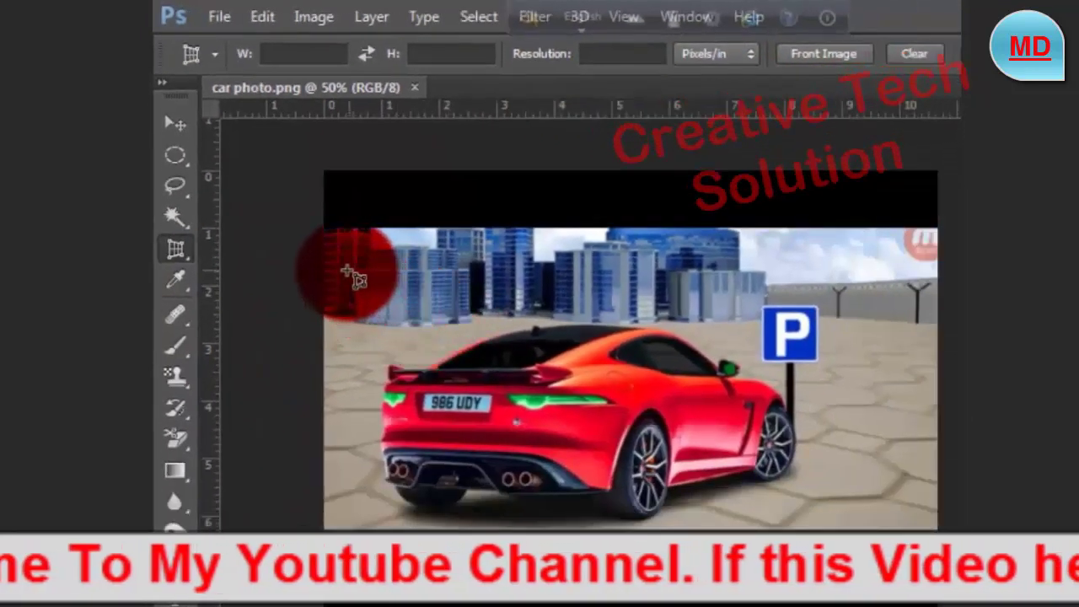
pyautogui.moveTo(346, 271)
pyautogui.mouseDown()
pyautogui.moveTo(806, 495)
pyautogui.moveTo(857, 504)
pyautogui.mouseUp()
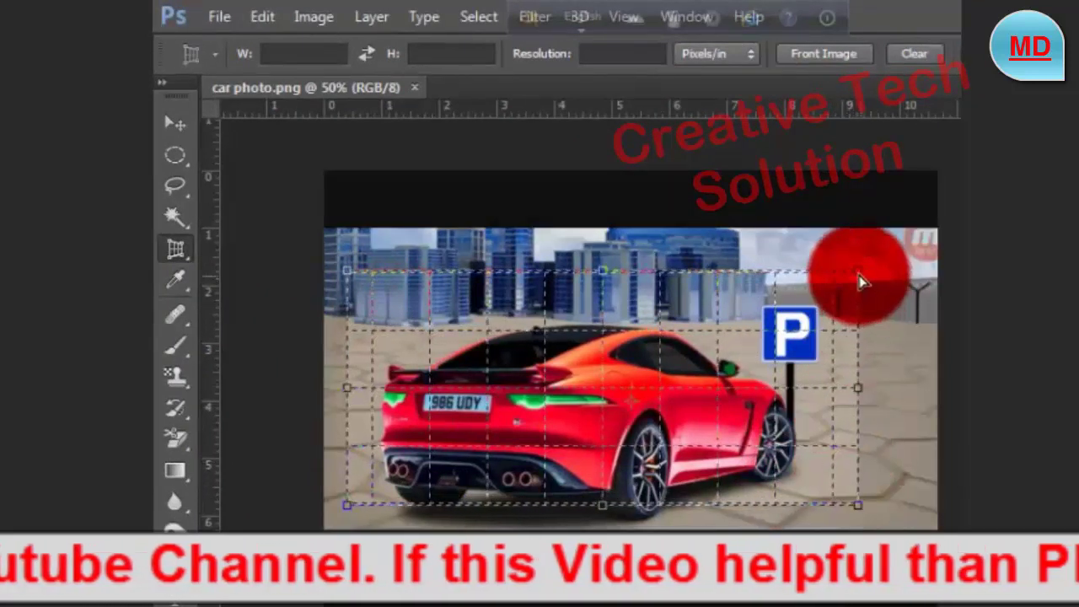
pyautogui.moveTo(860, 281); pyautogui.dragTo(857, 308)
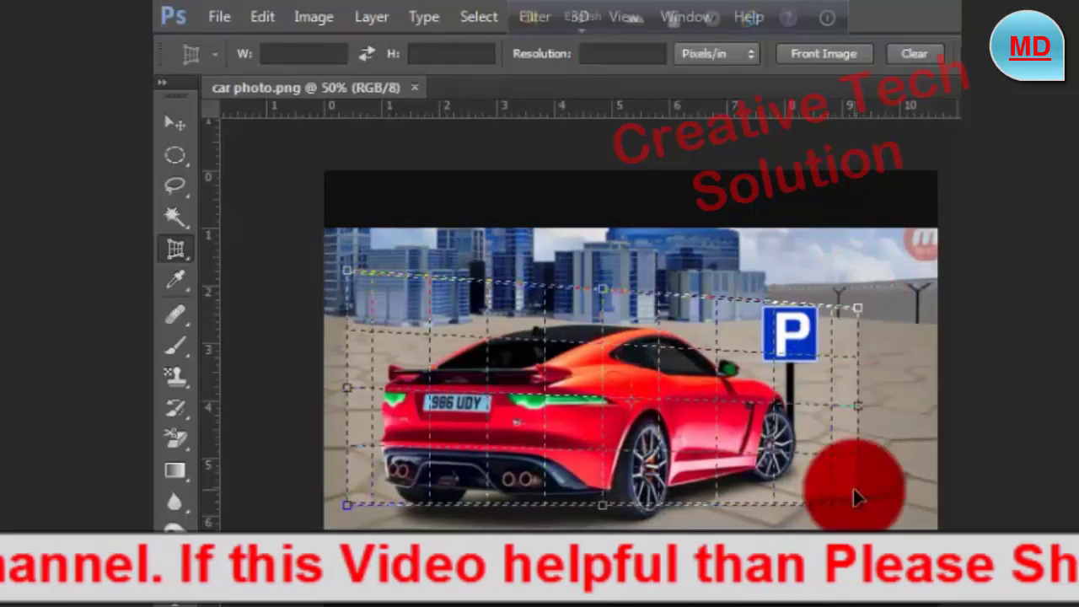
pyautogui.moveTo(857, 499)
pyautogui.mouseDown()
pyautogui.moveTo(863, 491)
pyautogui.moveTo(843, 472)
pyautogui.moveTo(801, 472)
pyautogui.mouseUp()
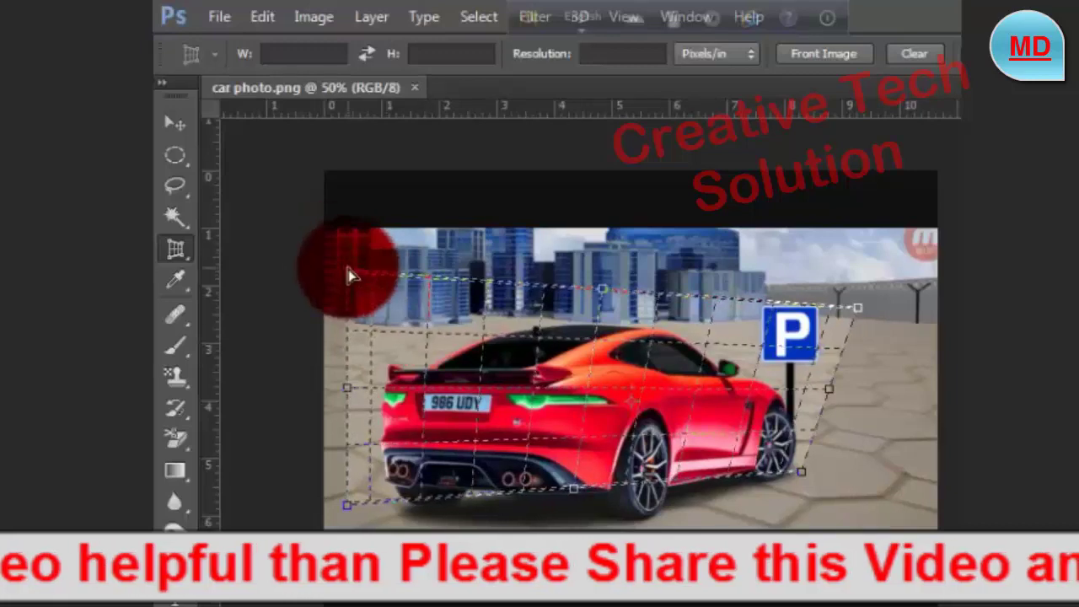
pyautogui.moveTo(352, 276); pyautogui.dragTo(386, 298)
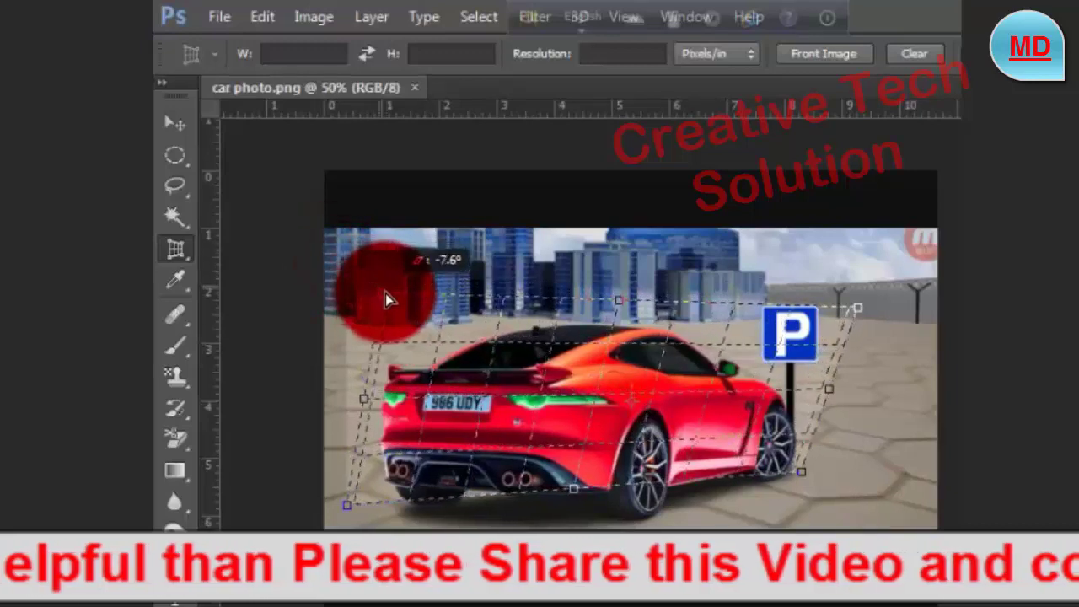
pyautogui.moveTo(385, 297)
pyautogui.mouseDown()
pyautogui.moveTo(385, 472)
pyautogui.moveTo(367, 514)
pyautogui.mouseUp()
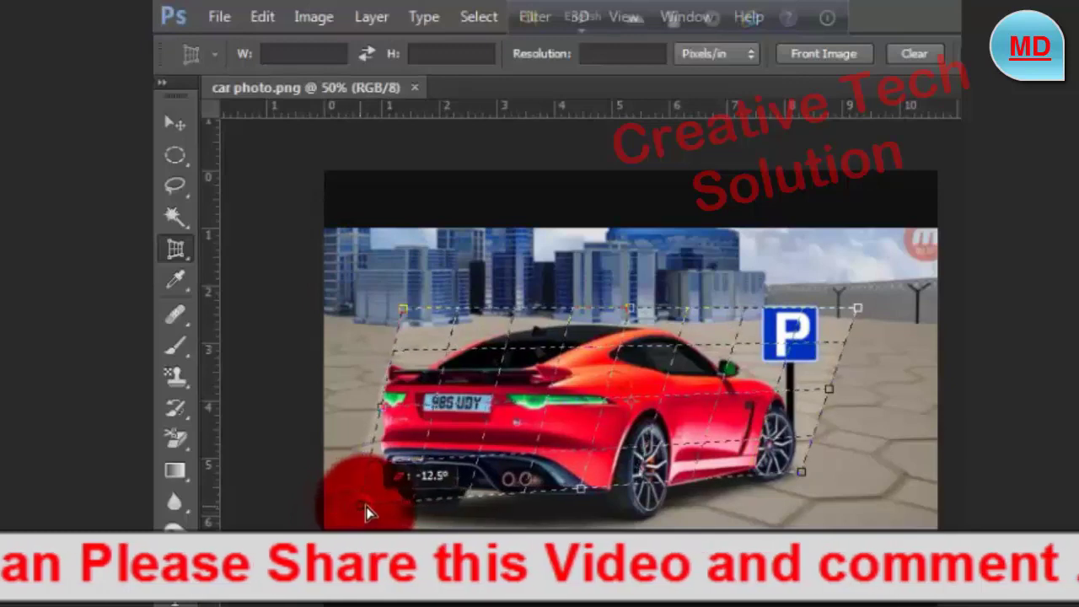
pyautogui.moveTo(366, 514); pyautogui.dragTo(365, 504)
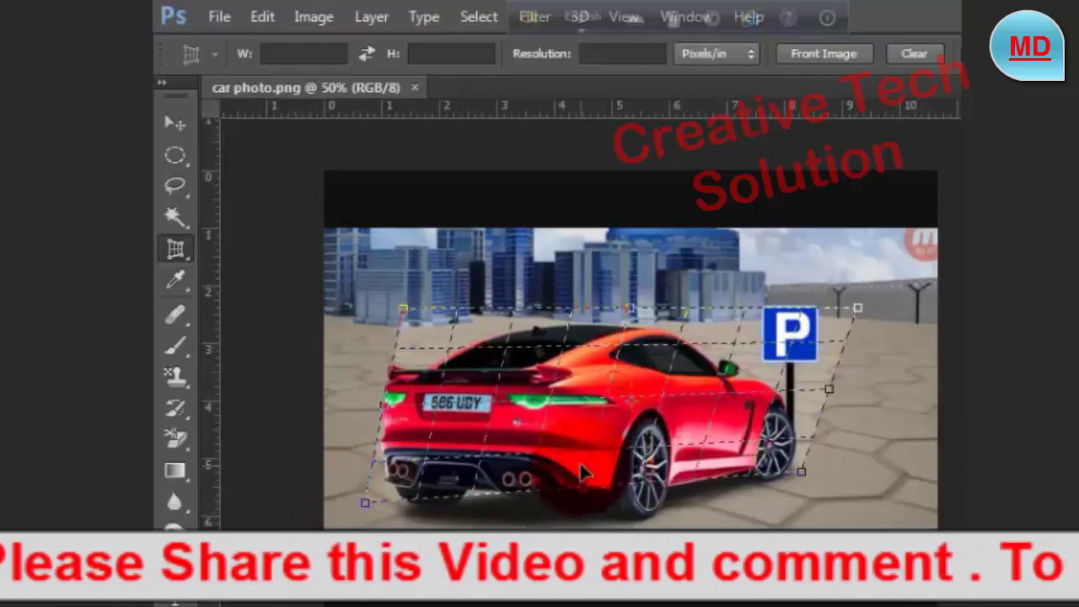
pyautogui.press('Return')
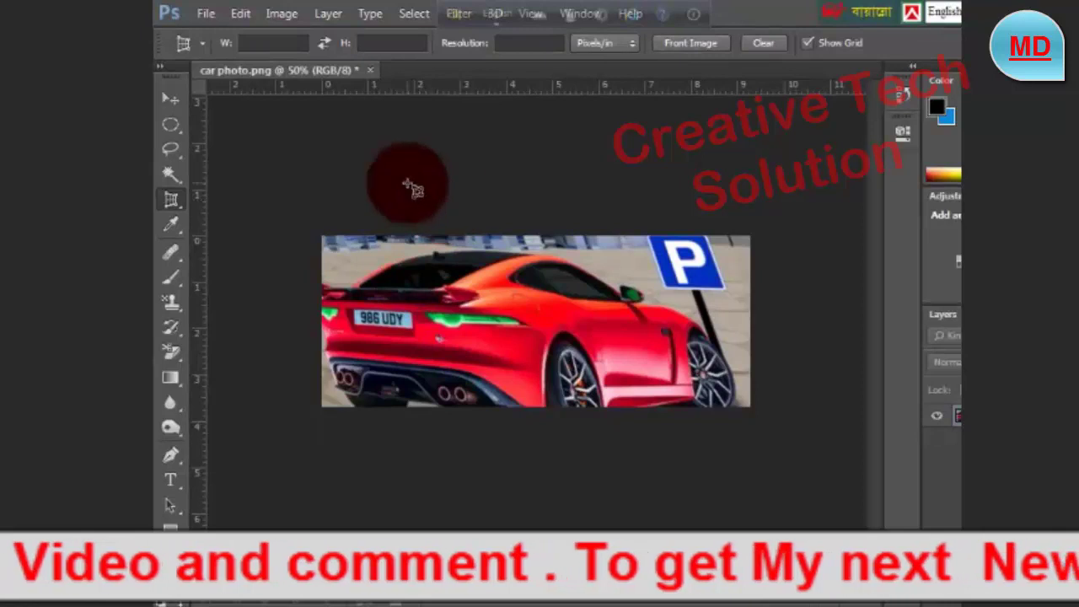
# Step: Close car photo.png without saving its changes
pyautogui.click(206, 14)
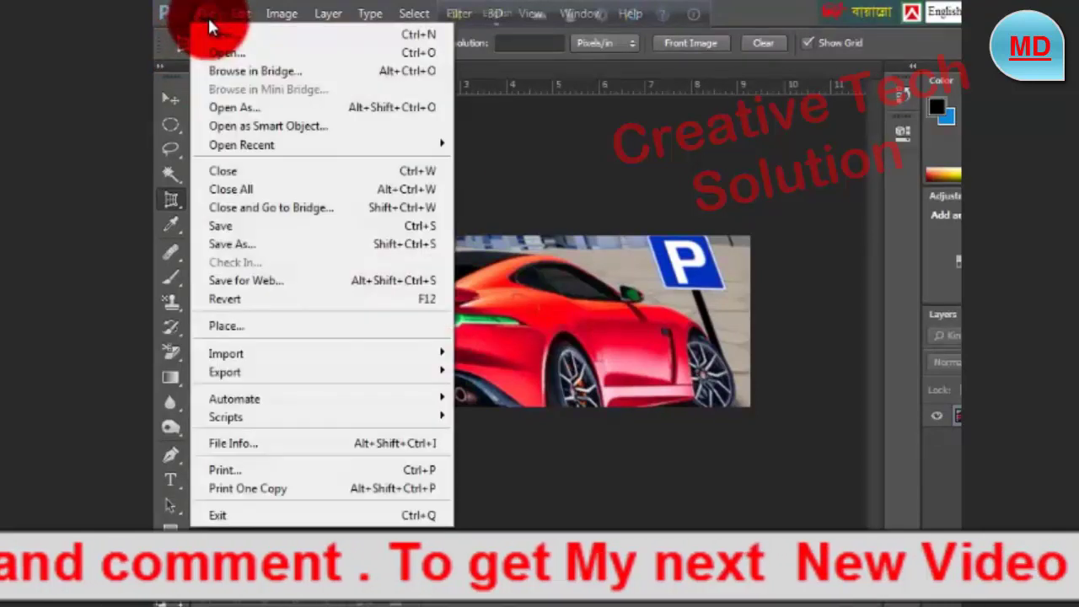
pyautogui.click(242, 172)
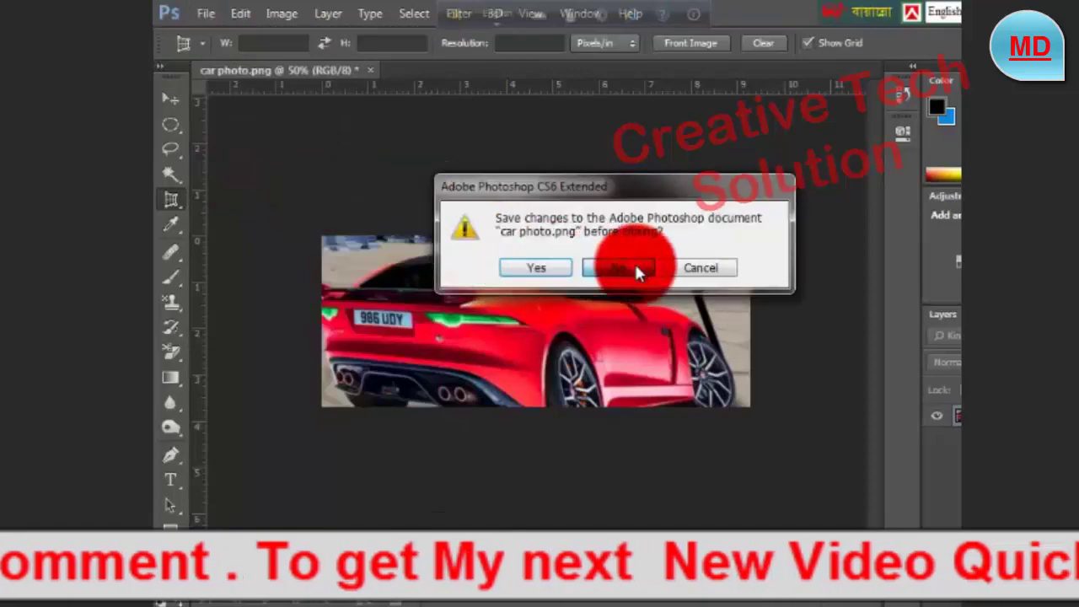
pyautogui.click(633, 266)
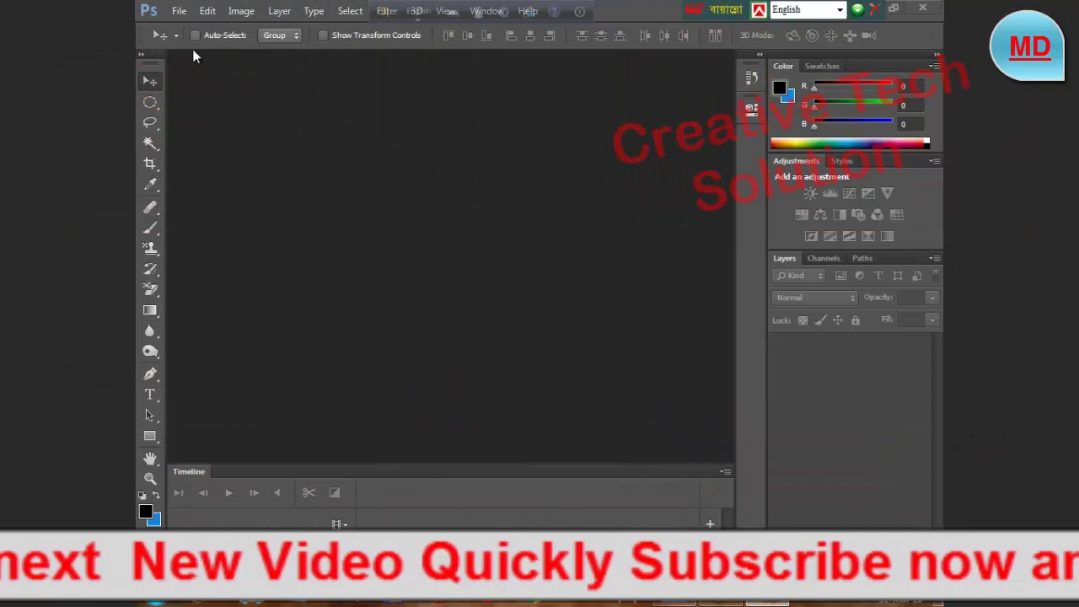
# Step: Open the cake photo 20170808_205115.jpg from the photo folder
pyautogui.click(181, 11)
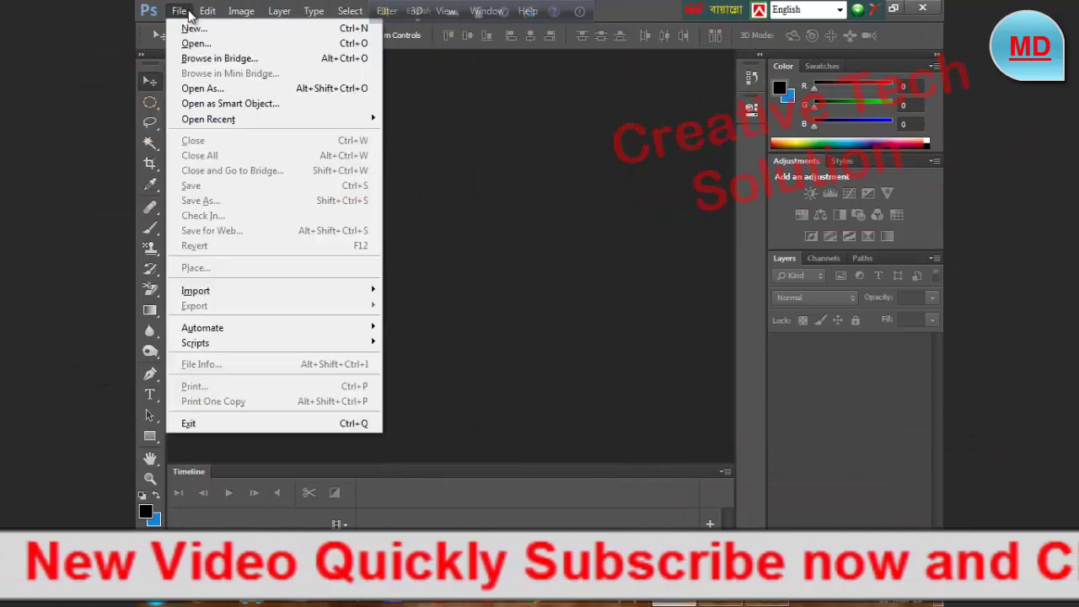
pyautogui.click(201, 43)
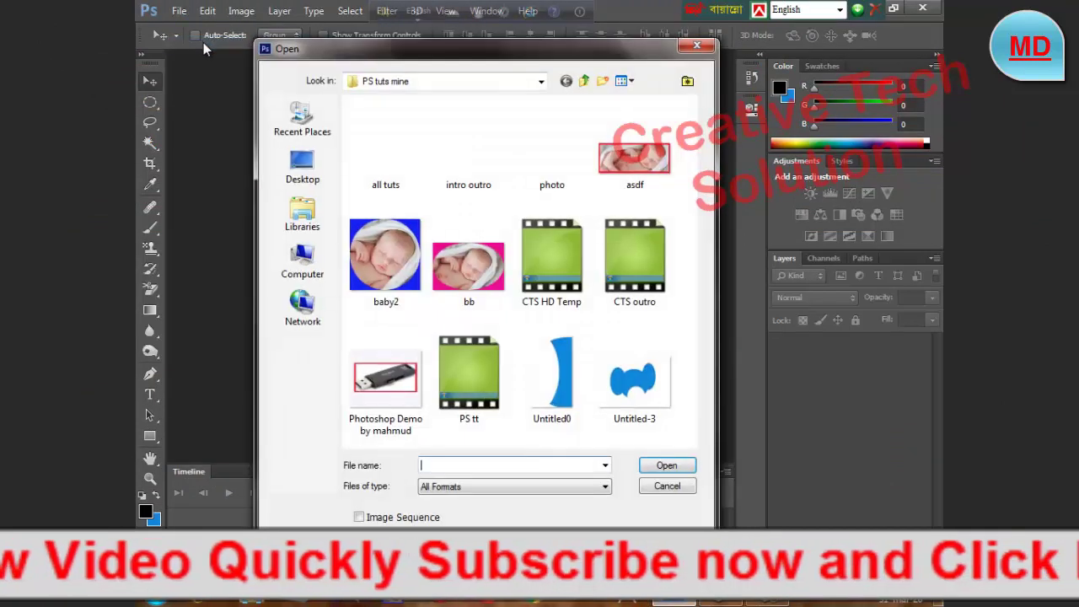
pyautogui.doubleClick(545, 151)
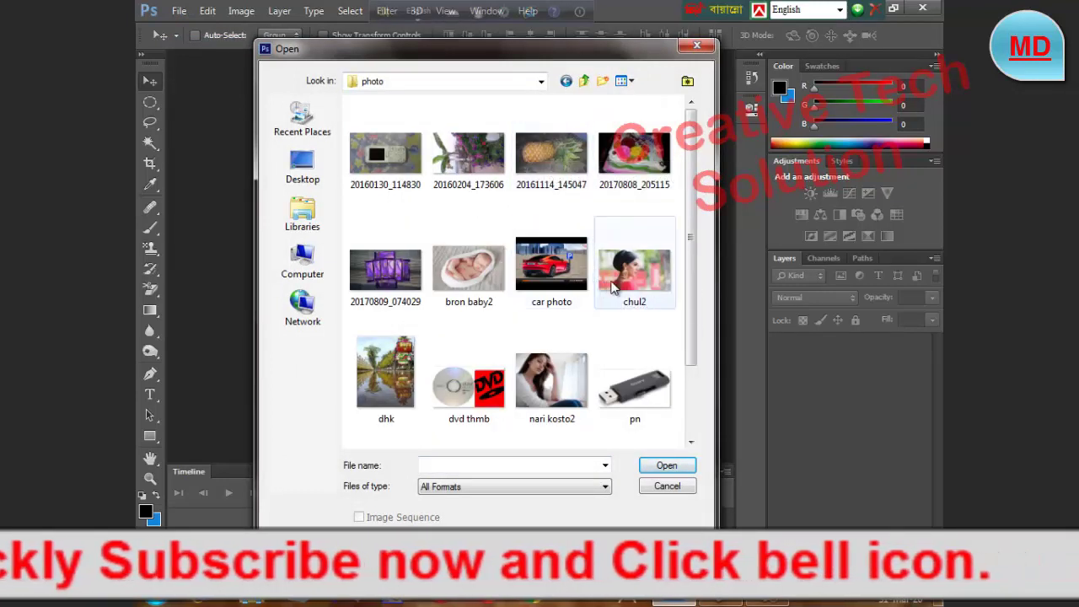
pyautogui.click(625, 160)
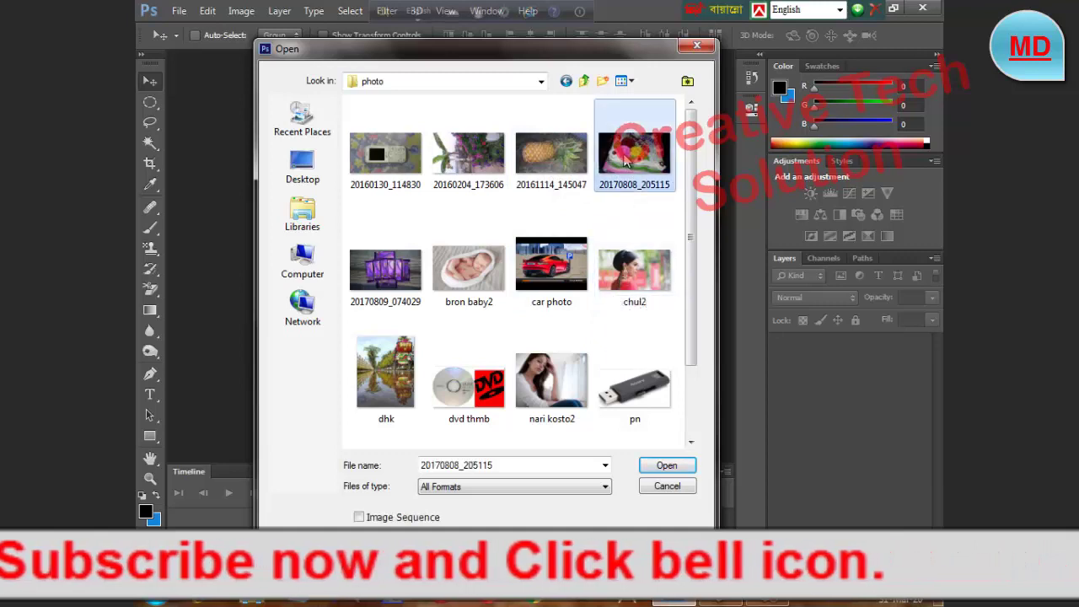
pyautogui.click(666, 466)
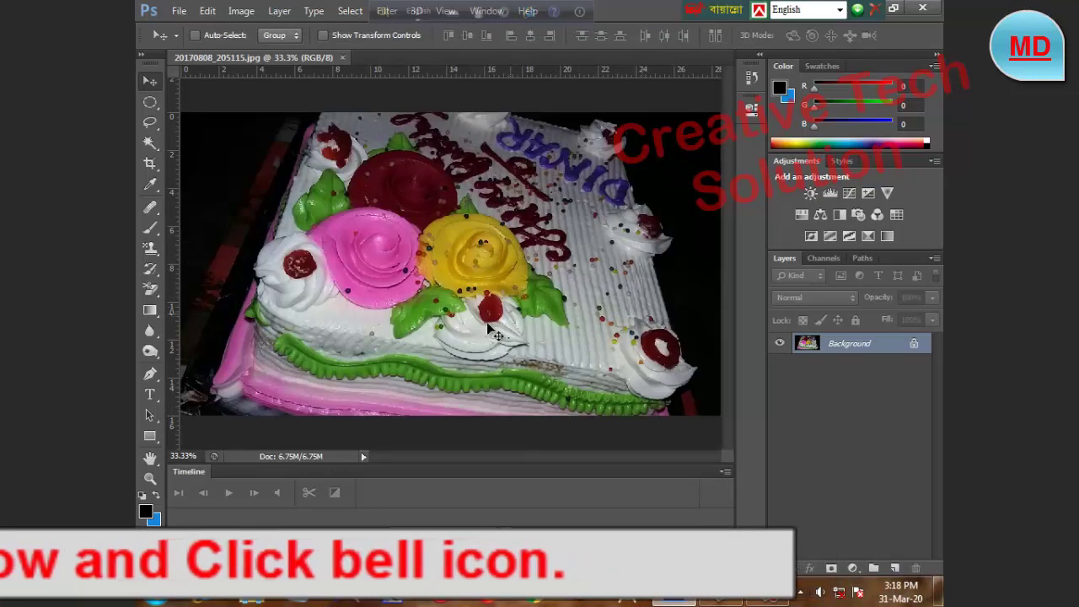
# Step: Crop the cake photo around the roses with the rectangular Crop Tool
pyautogui.click(154, 166)
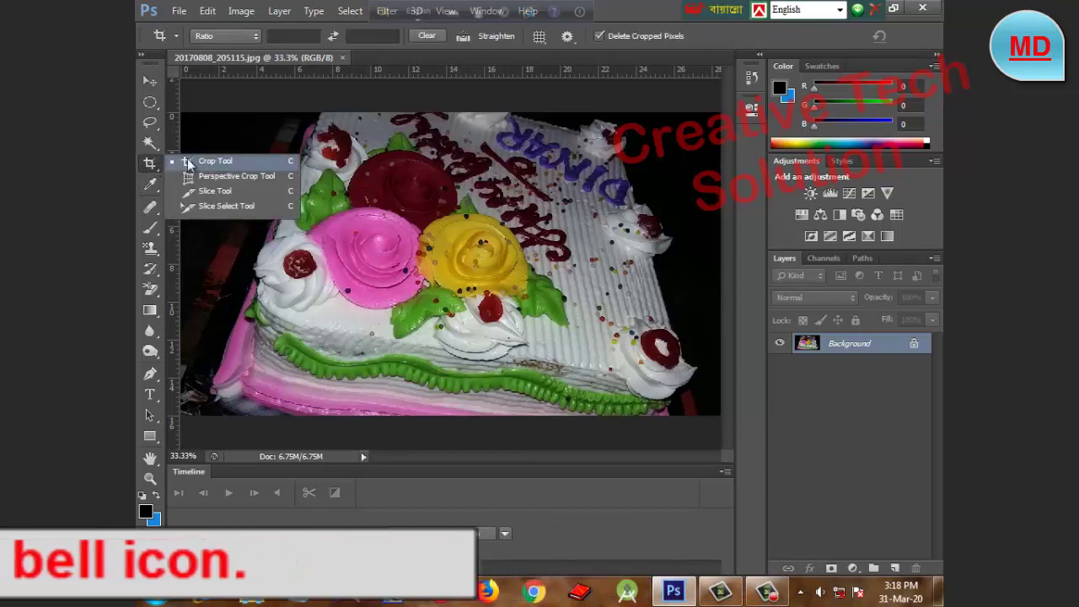
pyautogui.click(188, 162)
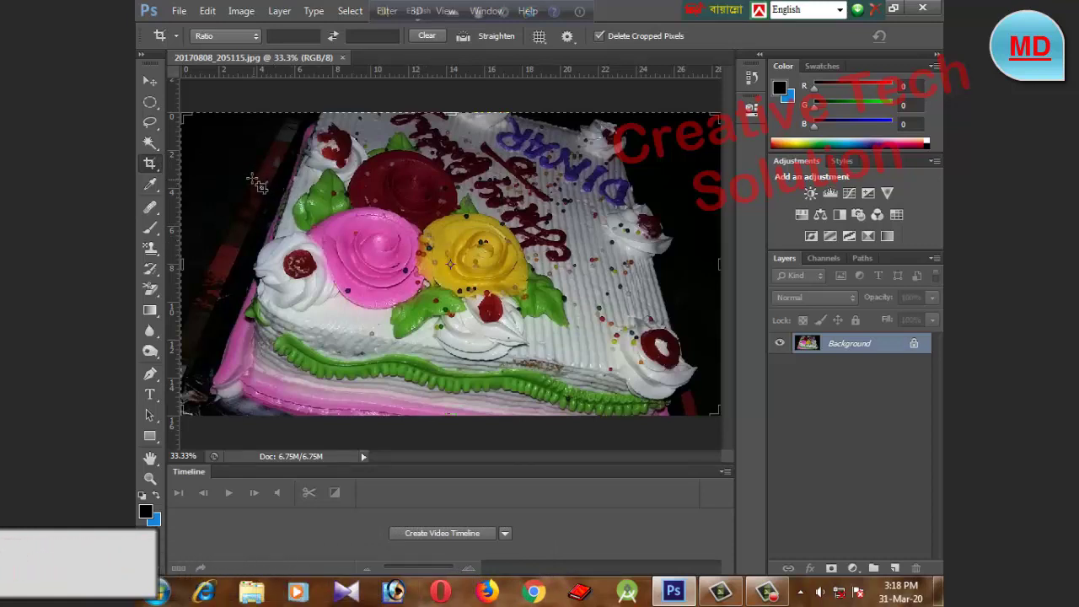
pyautogui.moveTo(254, 162); pyautogui.dragTo(504, 297)
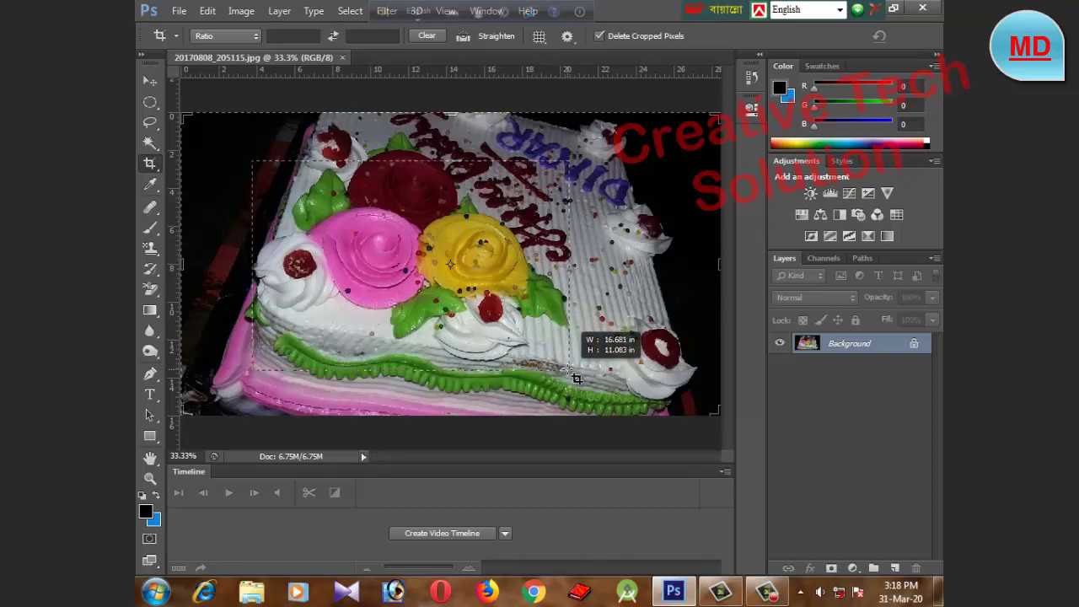
pyautogui.moveTo(577, 379); pyautogui.dragTo(570, 375)
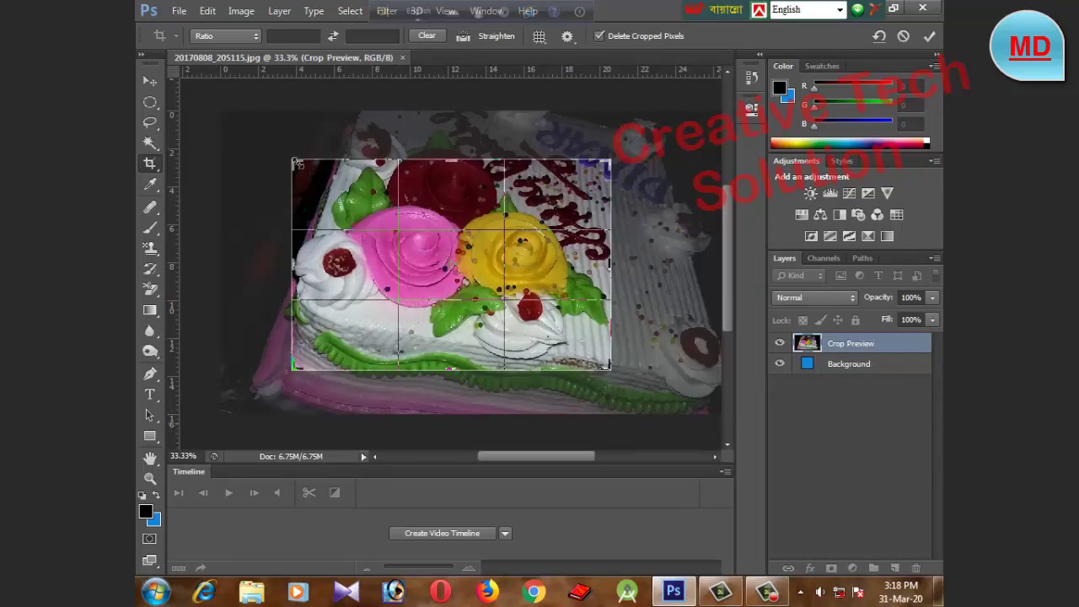
pyautogui.moveTo(297, 163); pyautogui.dragTo(274, 131)
pyautogui.moveTo(272, 131); pyautogui.dragTo(284, 163)
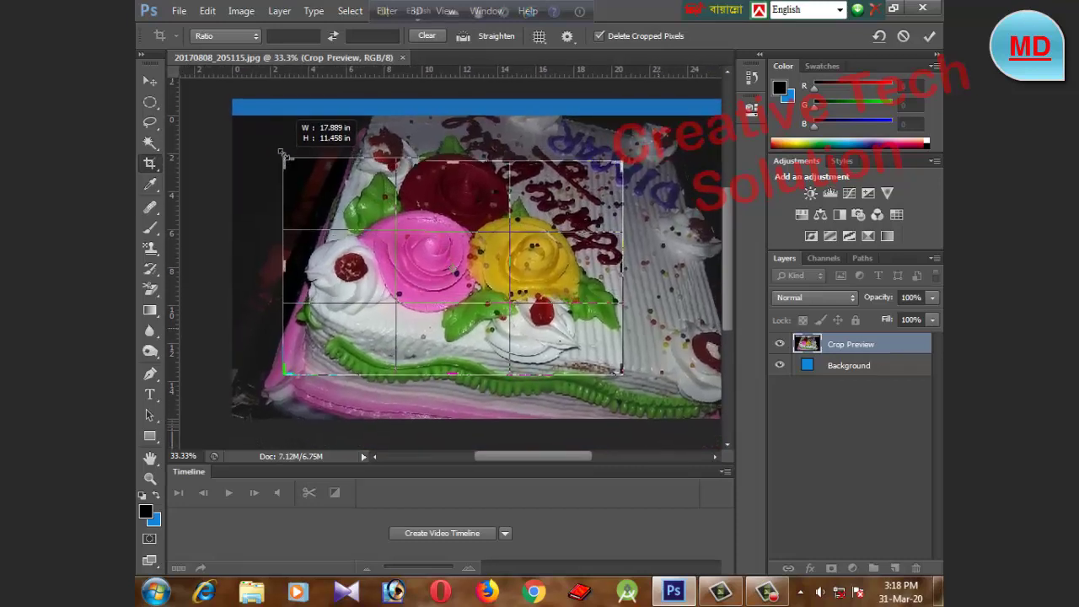
pyautogui.moveTo(284, 163); pyautogui.dragTo(284, 155)
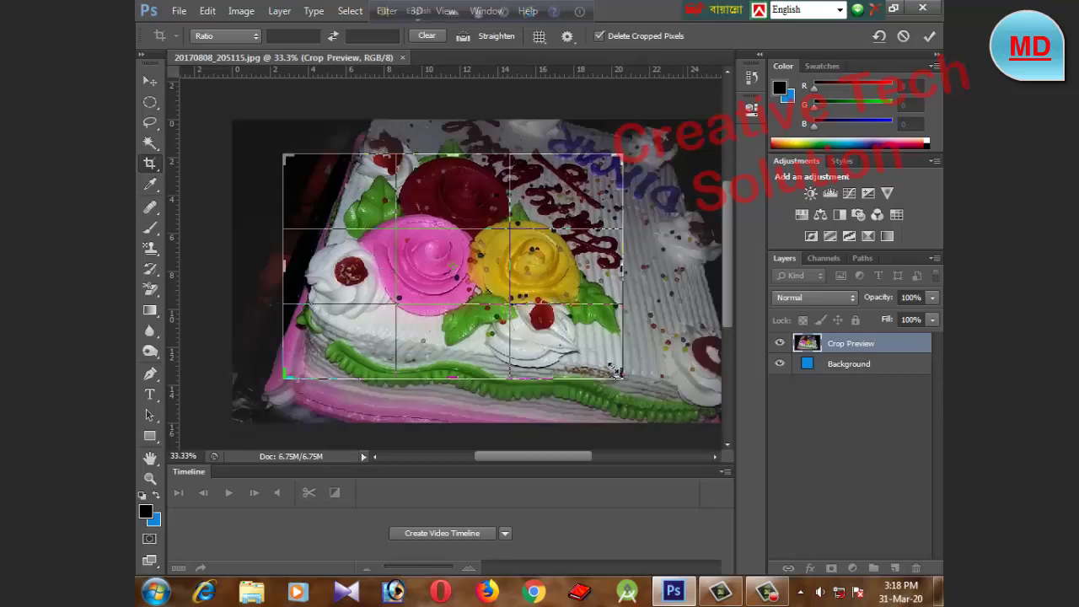
pyautogui.moveTo(623, 377); pyautogui.dragTo(578, 330)
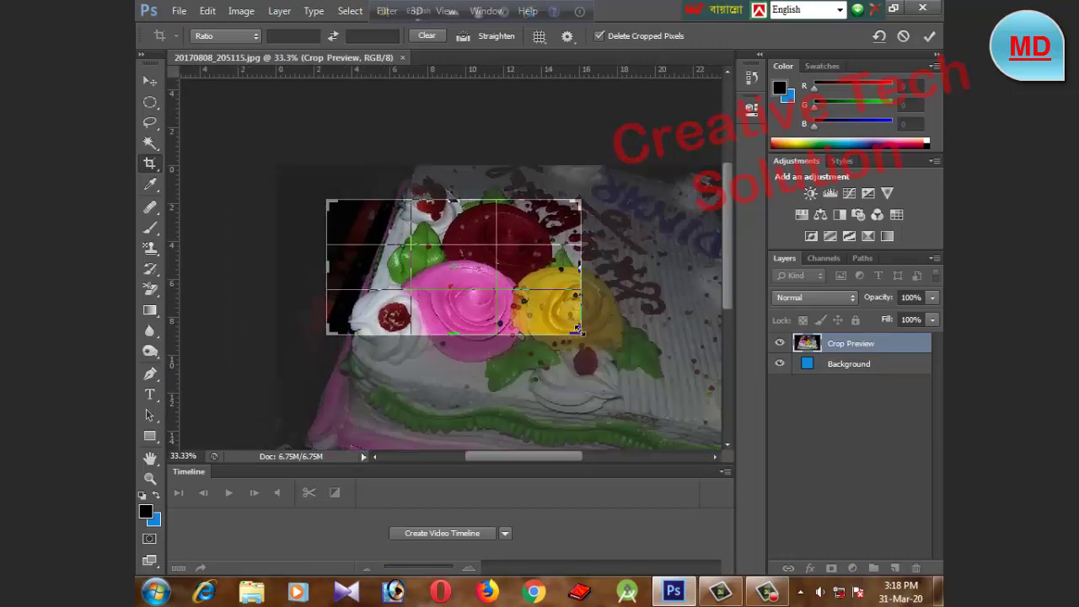
pyautogui.moveTo(578, 331); pyautogui.dragTo(612, 383)
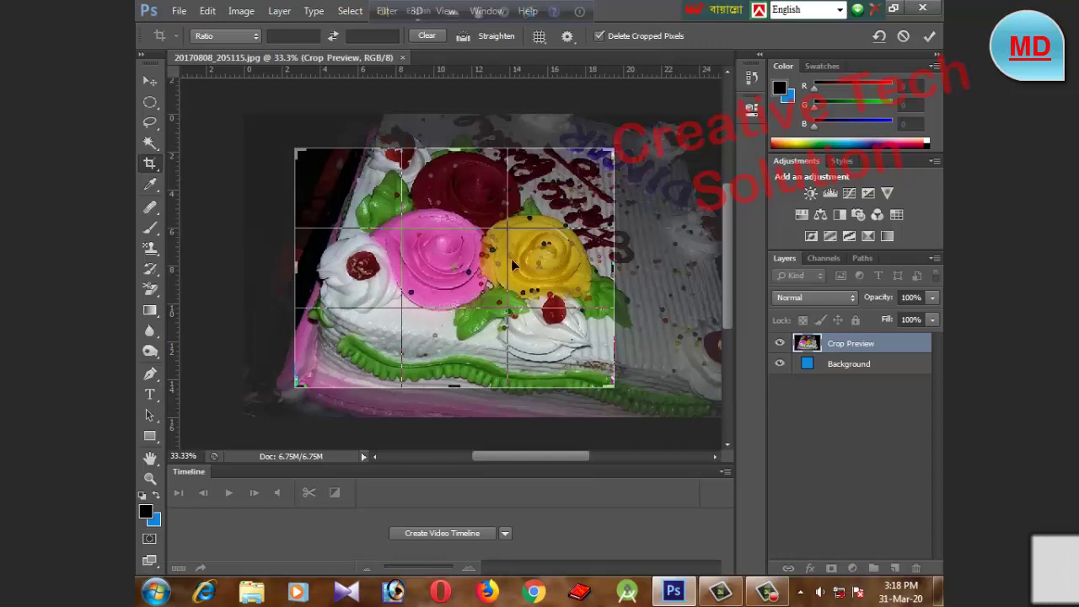
pyautogui.press('Return')
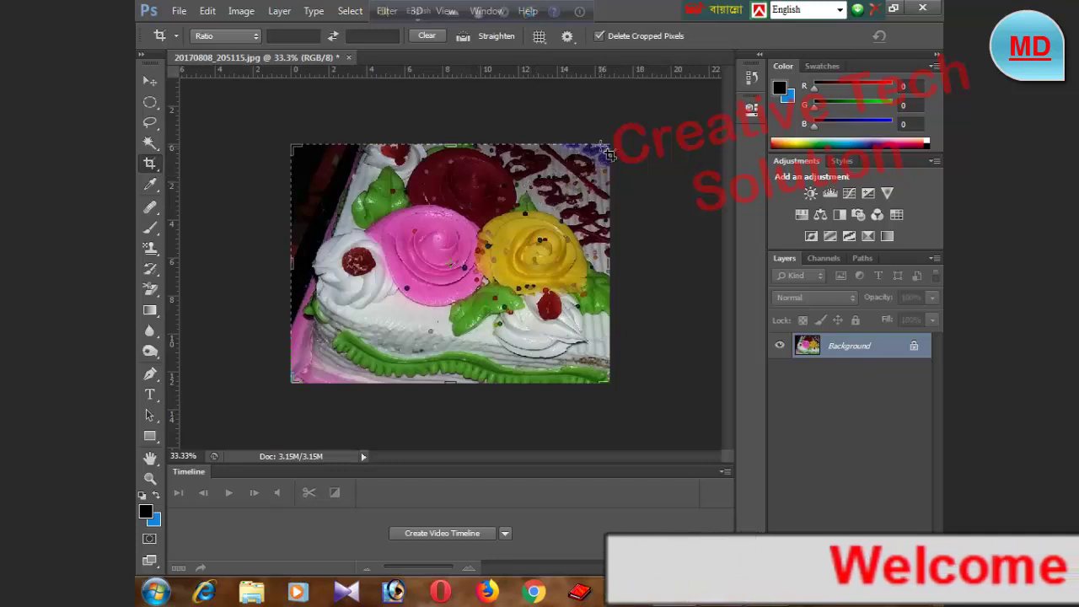
# Step: Tighten the crop from the top-right corner and commit it, bringing the file to 2.47M
pyautogui.moveTo(604, 149); pyautogui.dragTo(590, 163)
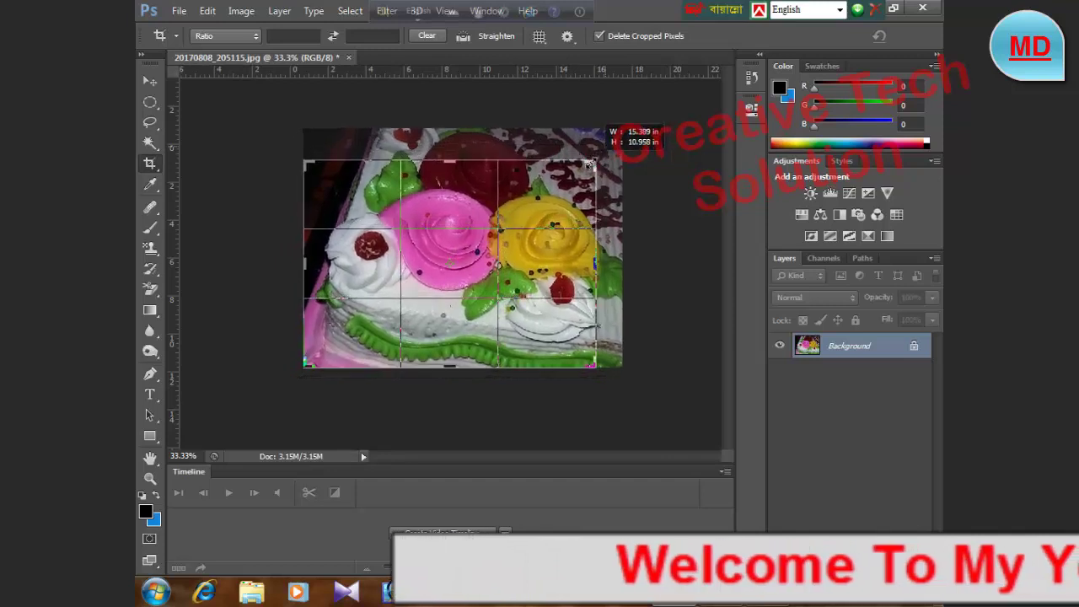
pyautogui.moveTo(590, 163); pyautogui.dragTo(589, 163)
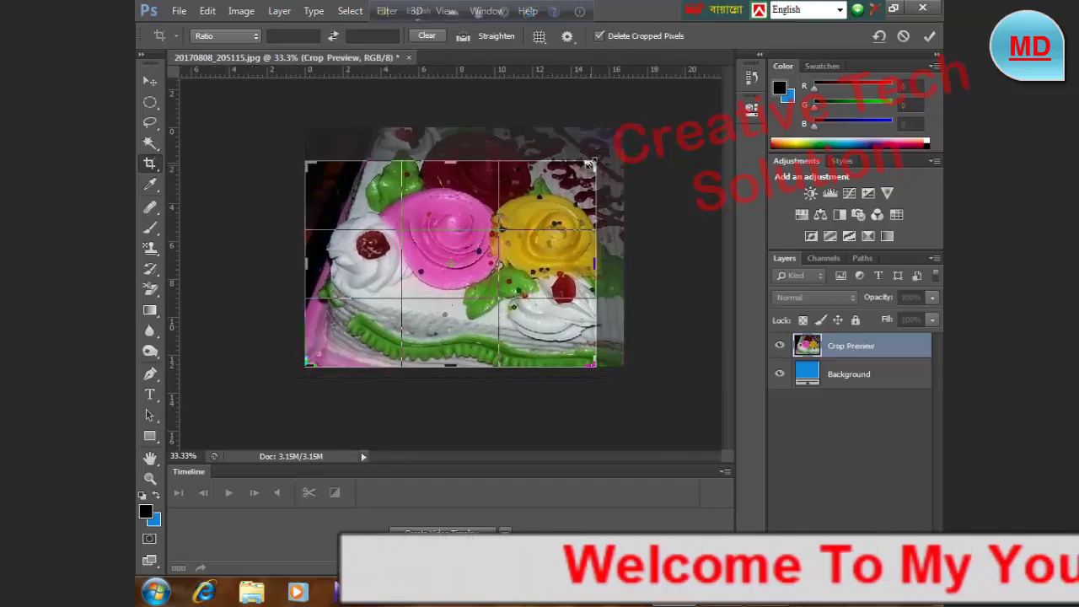
pyautogui.doubleClick(428, 195)
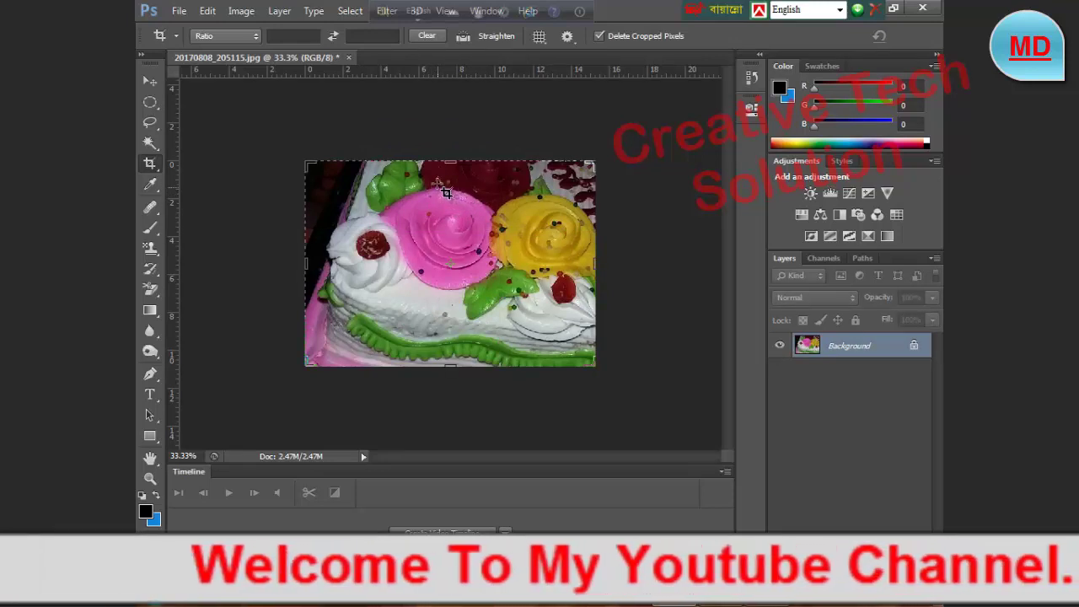
# Step: Select the entire cropped cake image and copy it to the clipboard
pyautogui.click(208, 12)
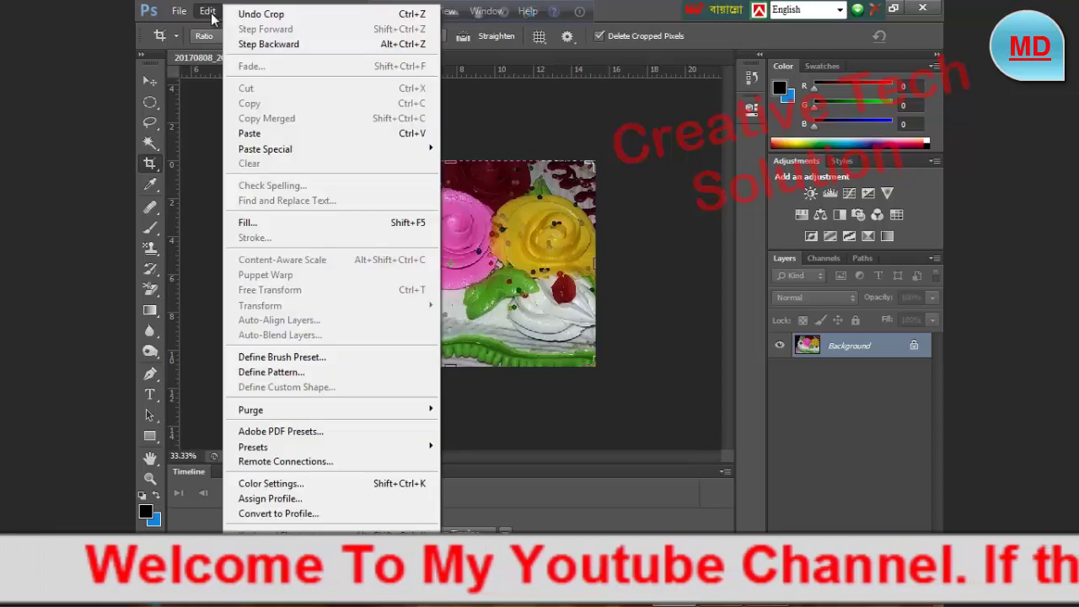
pyautogui.click(208, 11)
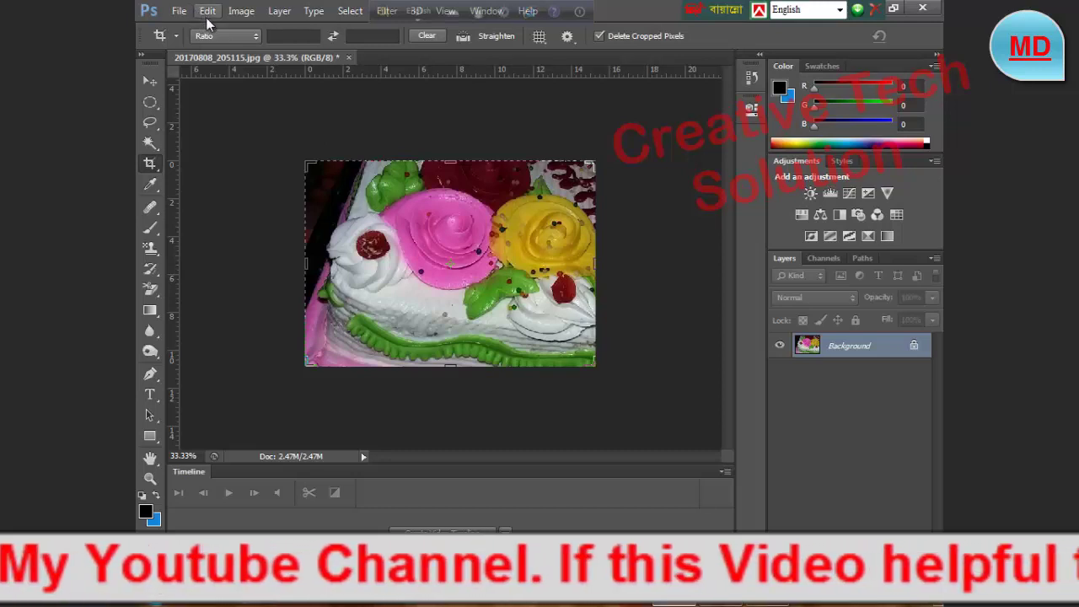
pyautogui.click(350, 12)
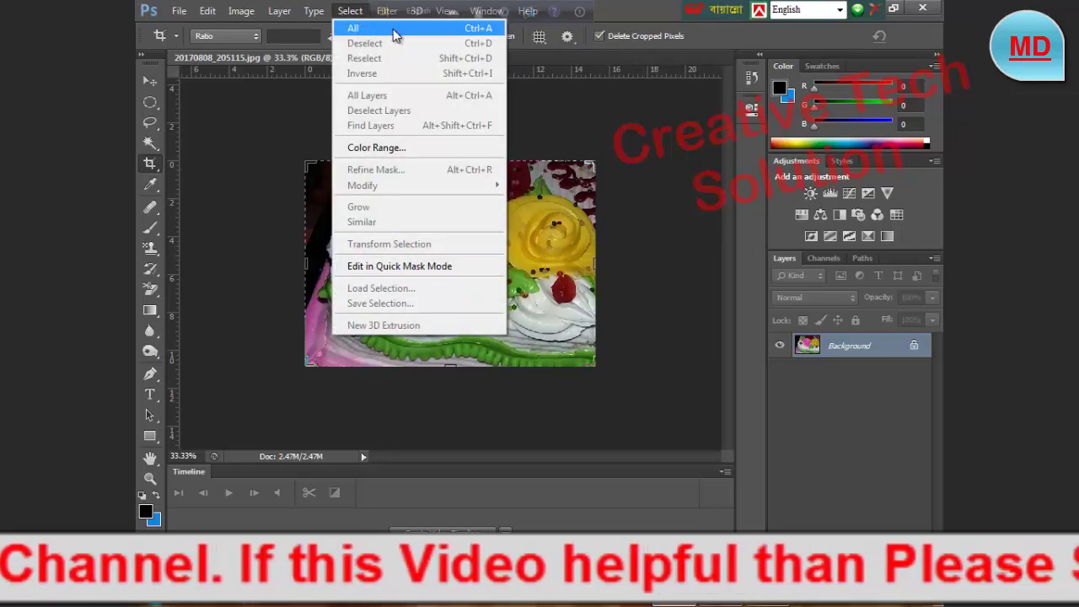
pyautogui.click(394, 32)
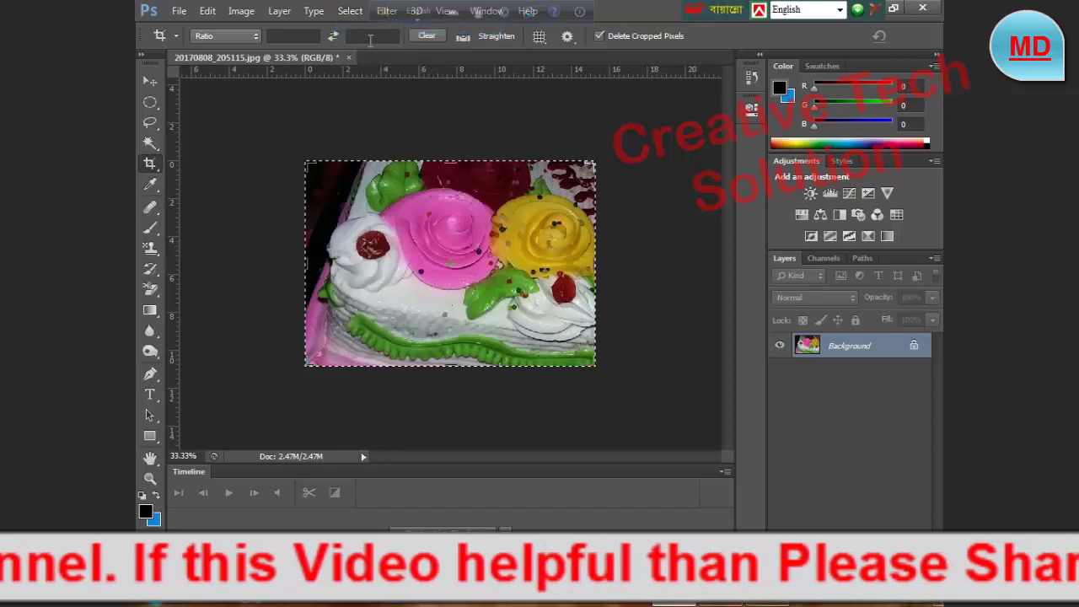
pyautogui.click(208, 12)
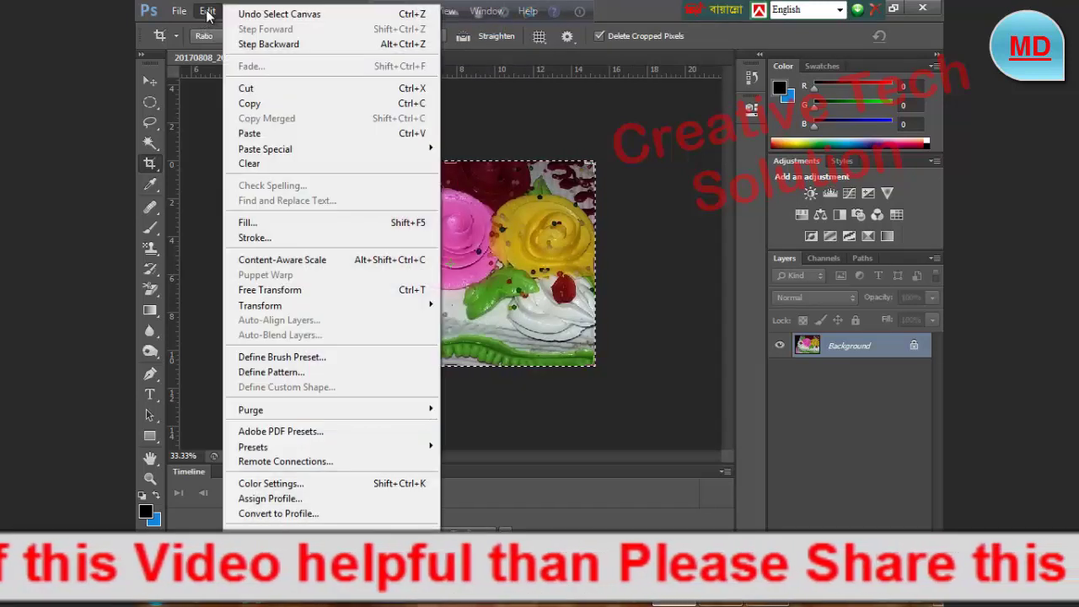
pyautogui.click(289, 102)
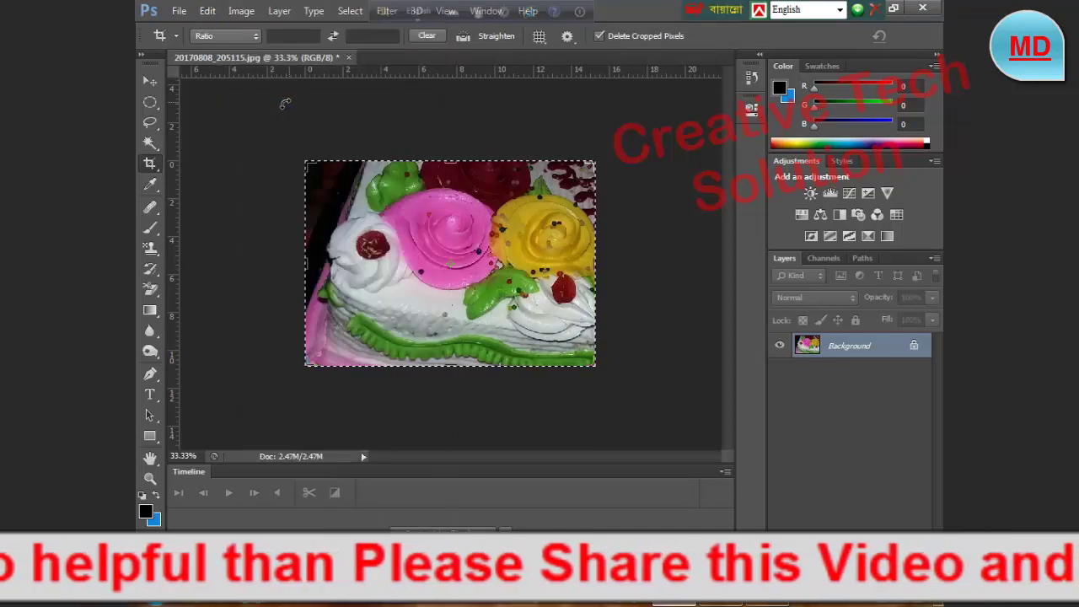
pyautogui.click(177, 12)
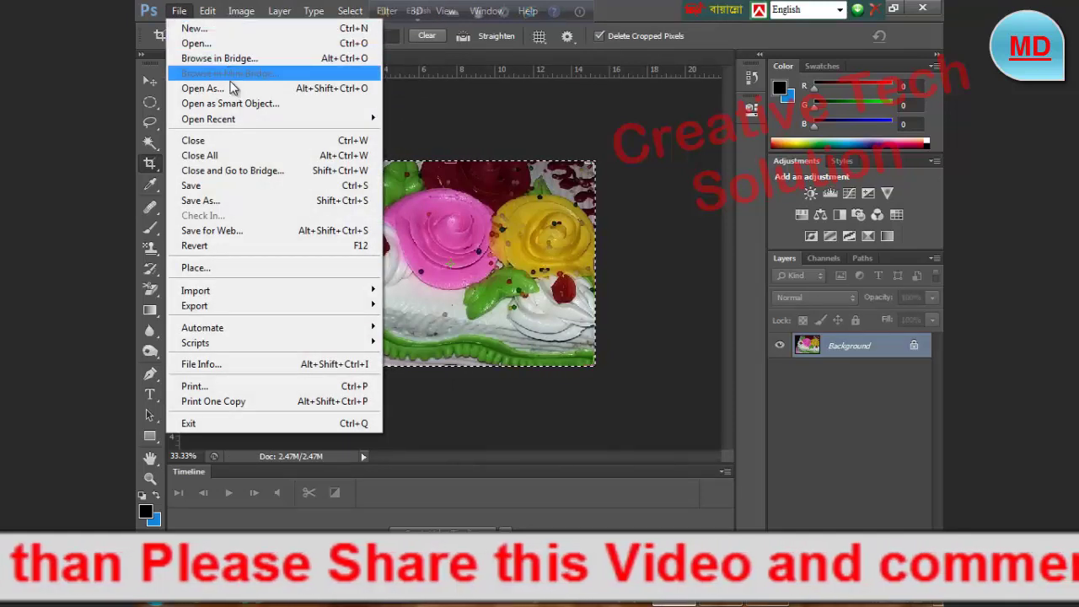
# Step: Create a white Photo-preset document, Landscape 5 x 7 inches at 300 pixels/inch
pyautogui.click(258, 38)
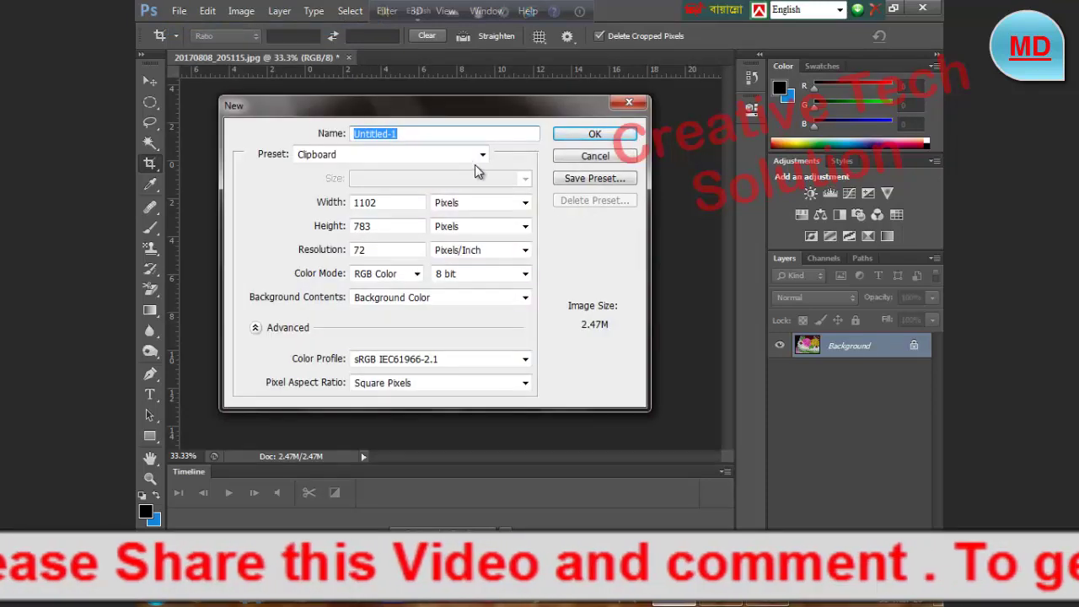
pyautogui.click(483, 155)
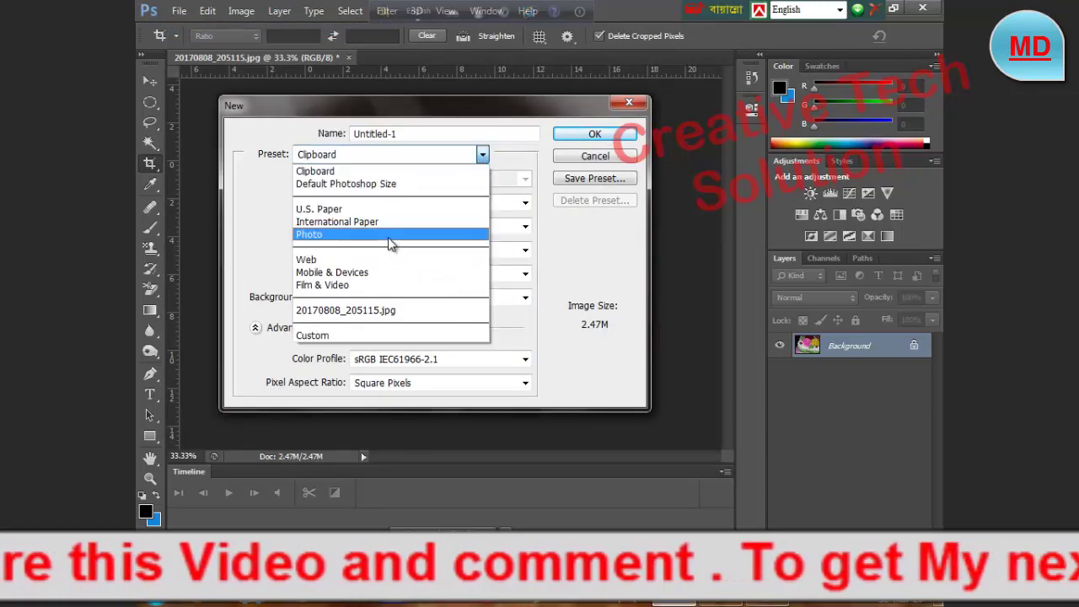
pyautogui.click(390, 243)
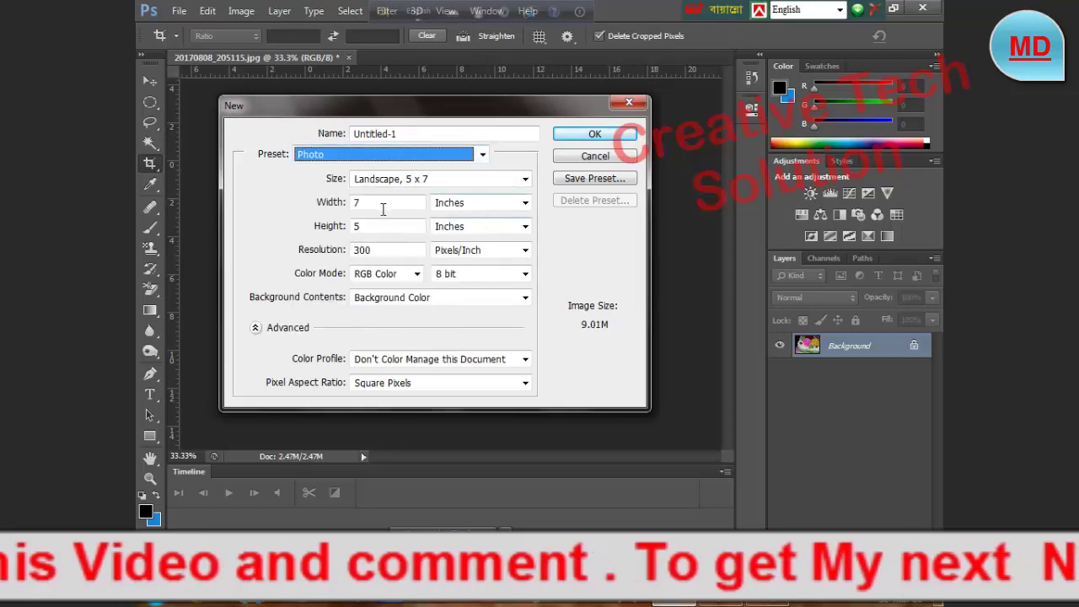
pyautogui.click(523, 181)
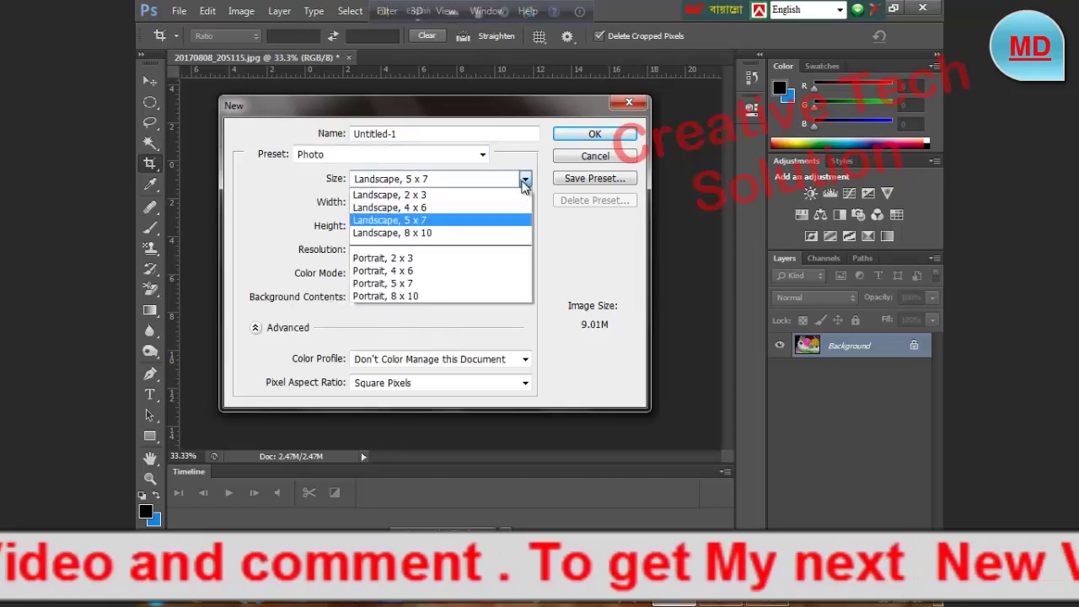
pyautogui.click(523, 181)
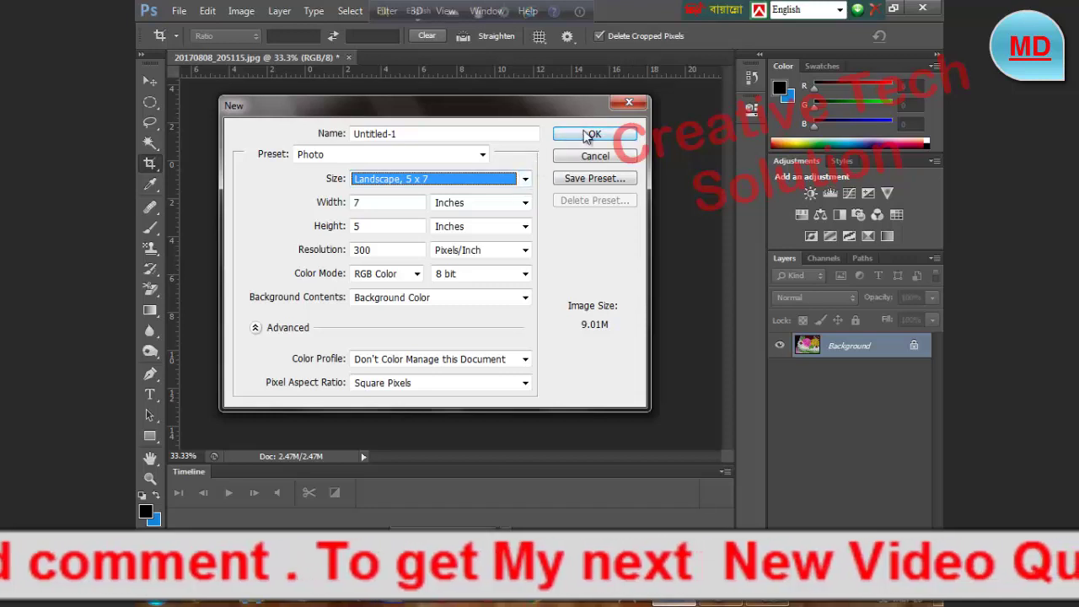
pyautogui.click(524, 298)
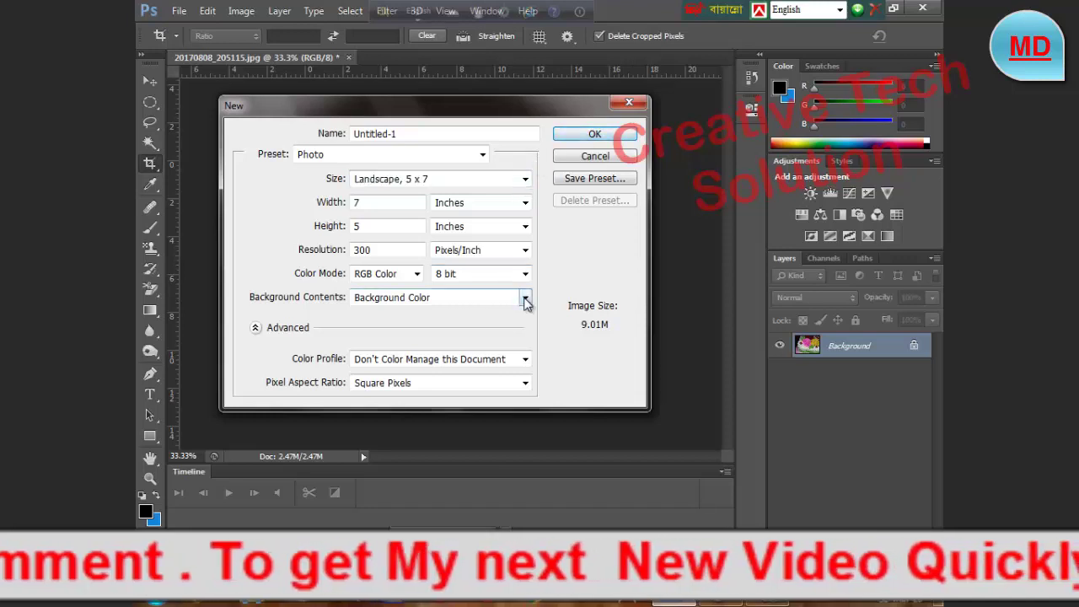
pyautogui.click(478, 316)
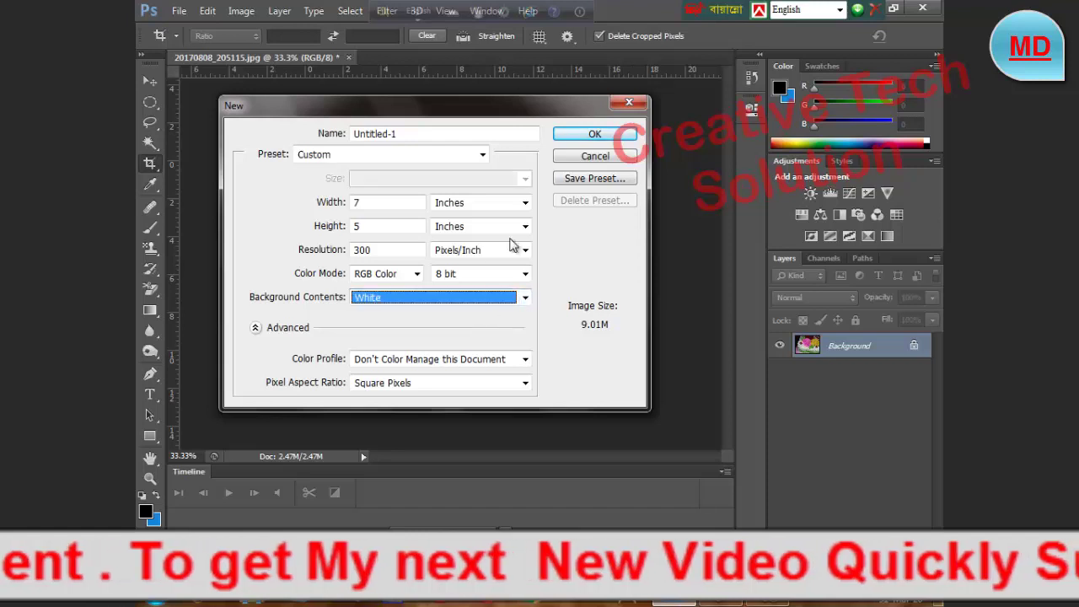
pyautogui.click(595, 135)
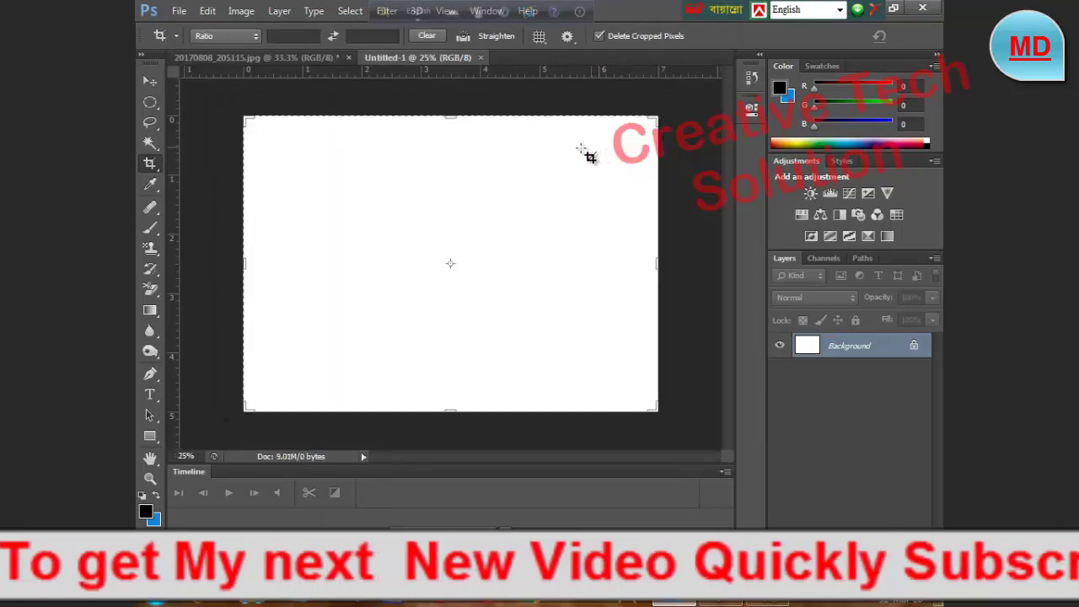
# Step: Paste the cake photo as Layer 1 and move it into place on the white canvas
pyautogui.click(207, 11)
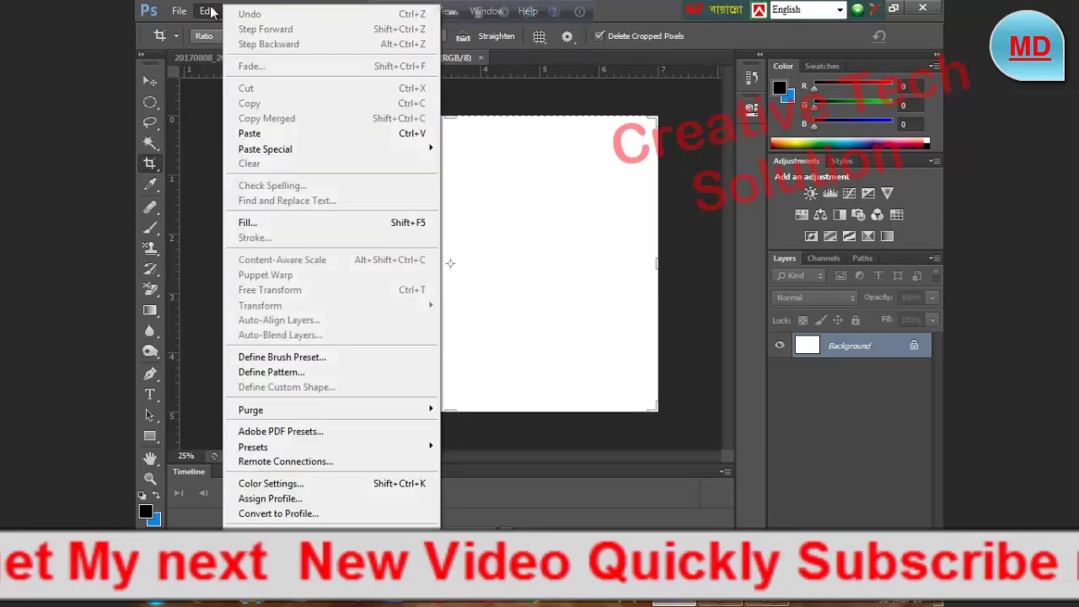
pyautogui.click(257, 135)
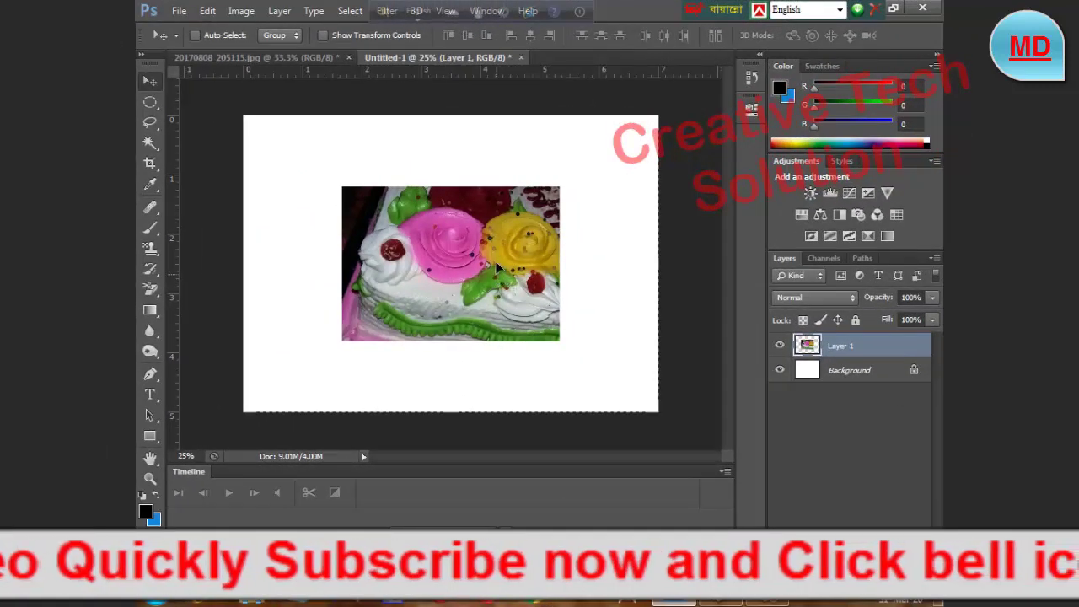
pyautogui.moveTo(497, 268)
pyautogui.mouseDown()
pyautogui.moveTo(475, 247)
pyautogui.moveTo(493, 263)
pyautogui.mouseUp()
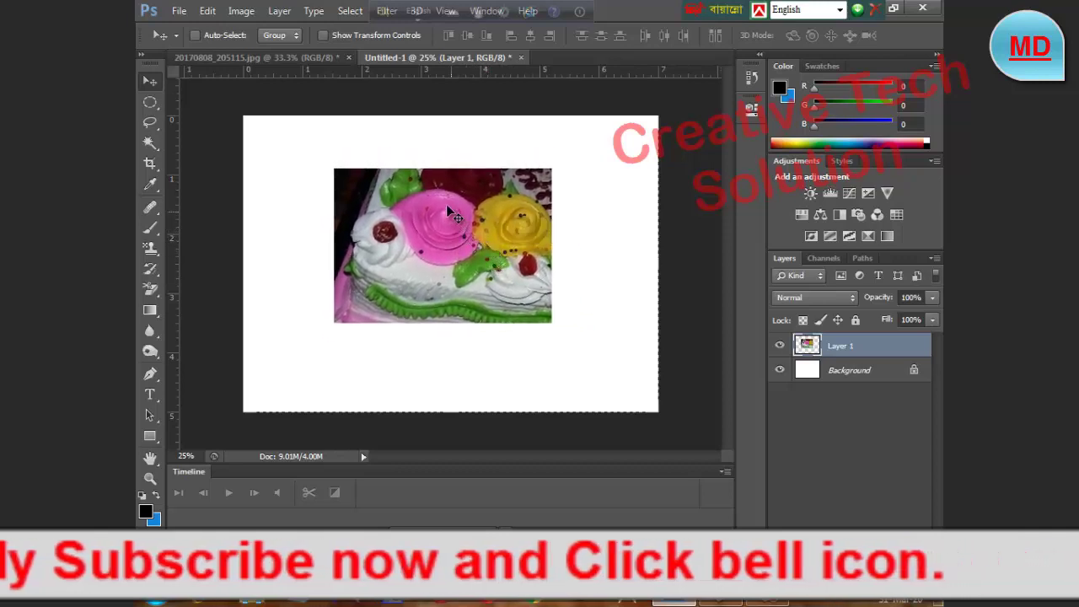
pyautogui.click(181, 12)
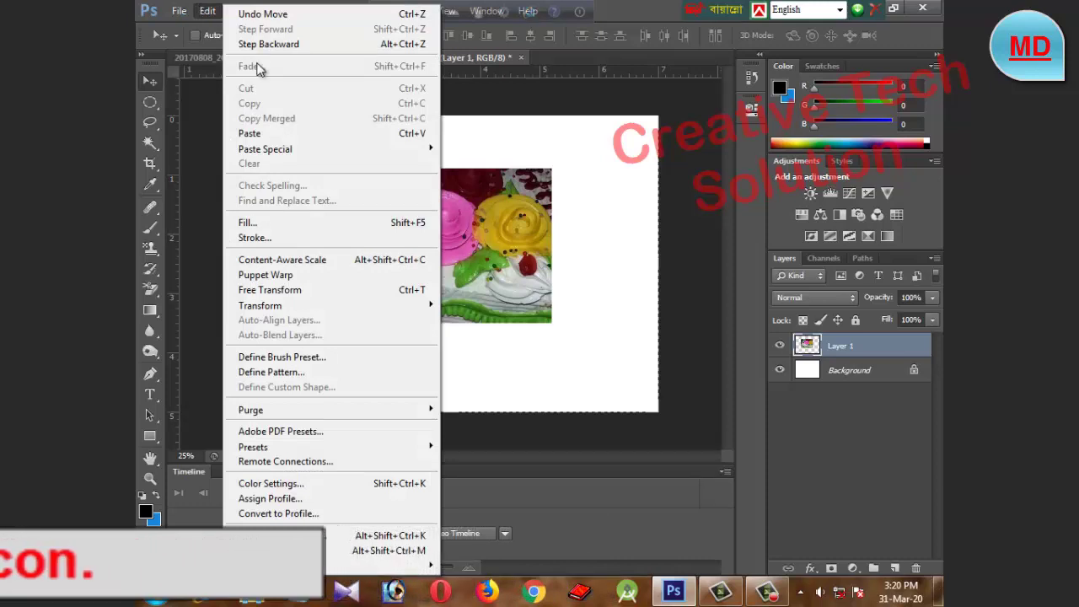
# Step: Scale the cake layer to about 108% by 115%, rotate it 26° counter-clockwise, and move it upper left
pyautogui.click(356, 296)
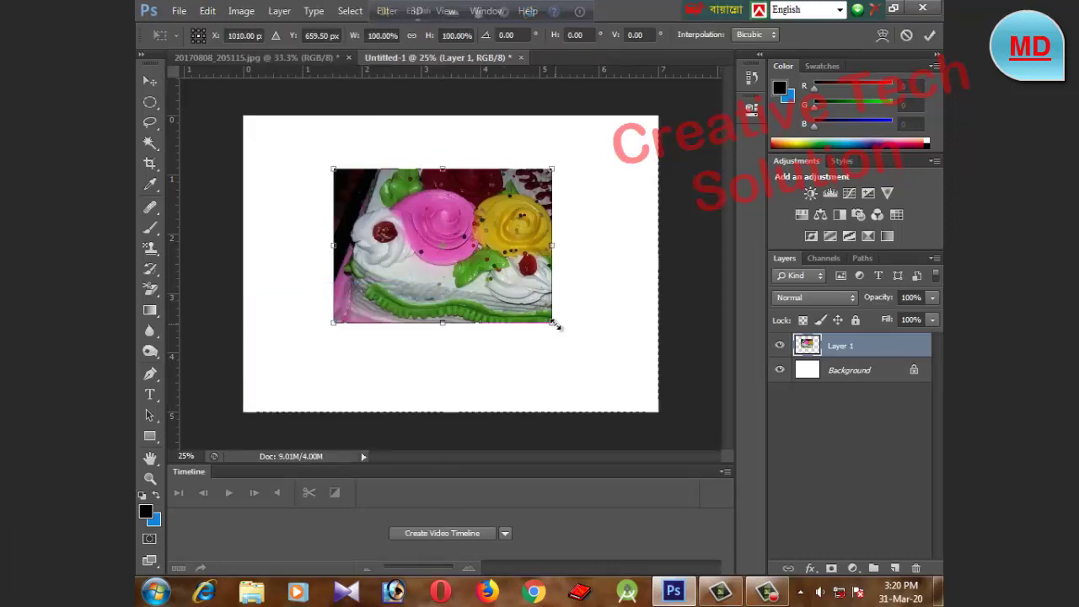
pyautogui.moveTo(553, 322)
pyautogui.mouseDown()
pyautogui.moveTo(534, 316)
pyautogui.moveTo(565, 344)
pyautogui.mouseUp()
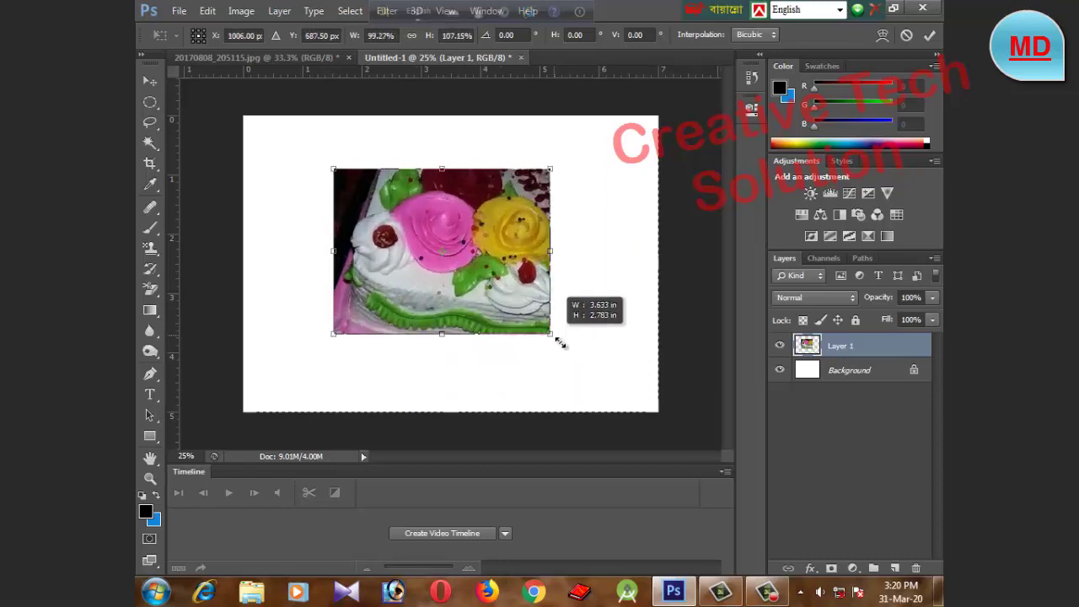
pyautogui.moveTo(564, 344); pyautogui.dragTo(574, 348)
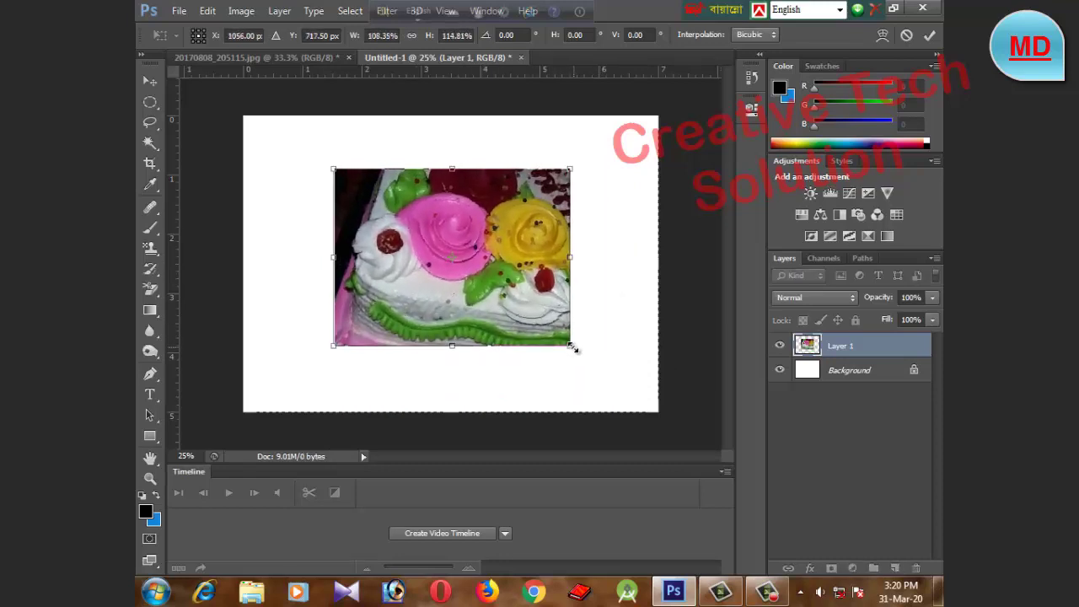
pyautogui.moveTo(486, 379)
pyautogui.mouseDown()
pyautogui.moveTo(371, 221)
pyautogui.moveTo(415, 330)
pyautogui.moveTo(489, 372)
pyautogui.moveTo(523, 338)
pyautogui.mouseUp()
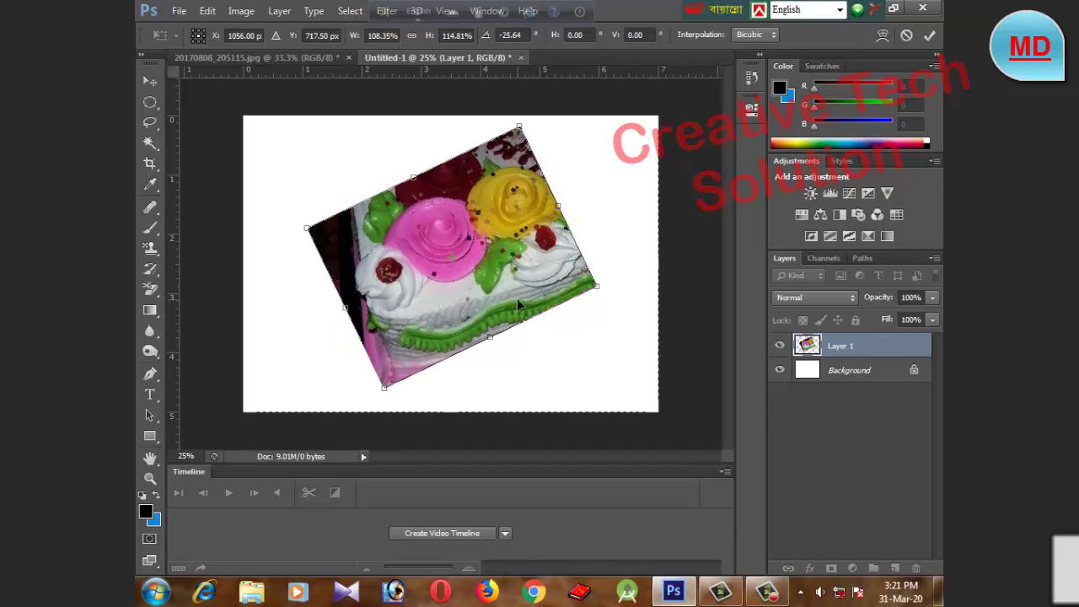
pyautogui.moveTo(529, 281); pyautogui.dragTo(470, 270)
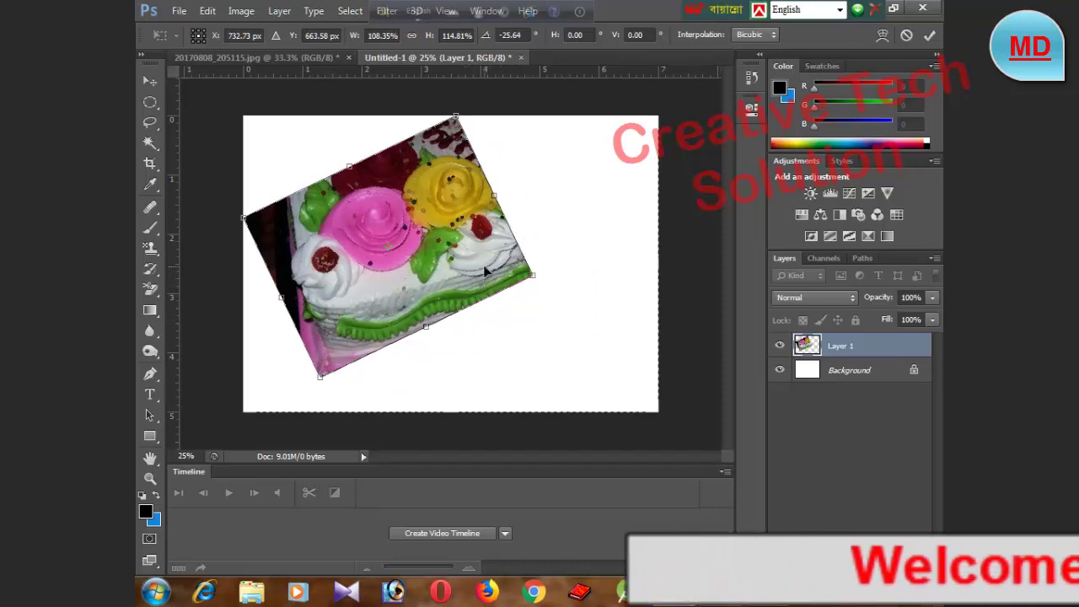
pyautogui.doubleClick(487, 272)
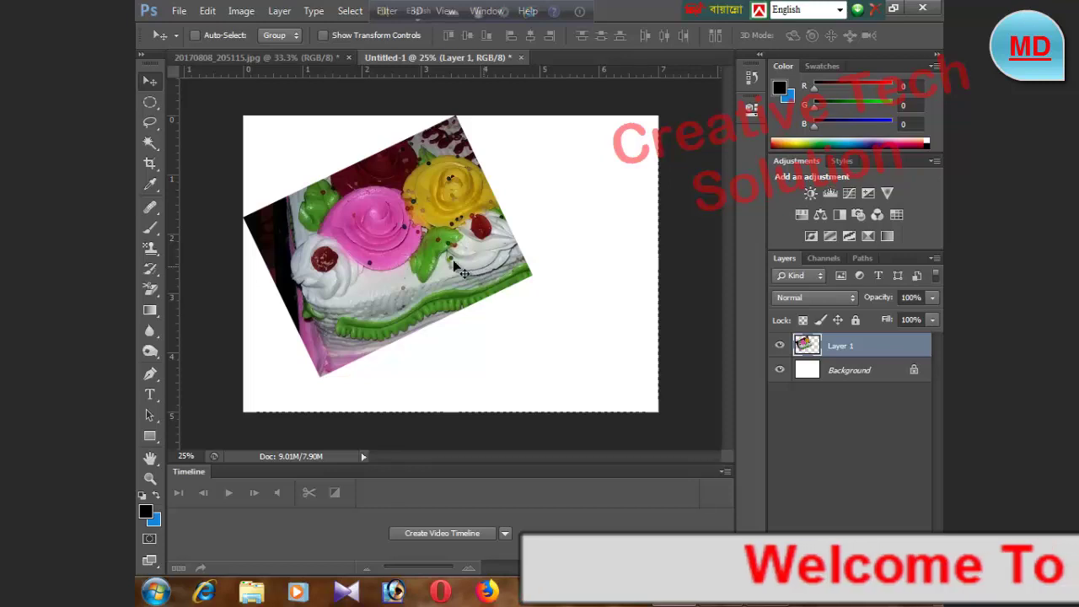
pyautogui.moveTo(452, 263)
pyautogui.mouseDown()
pyautogui.moveTo(462, 277)
pyautogui.moveTo(456, 268)
pyautogui.mouseUp()
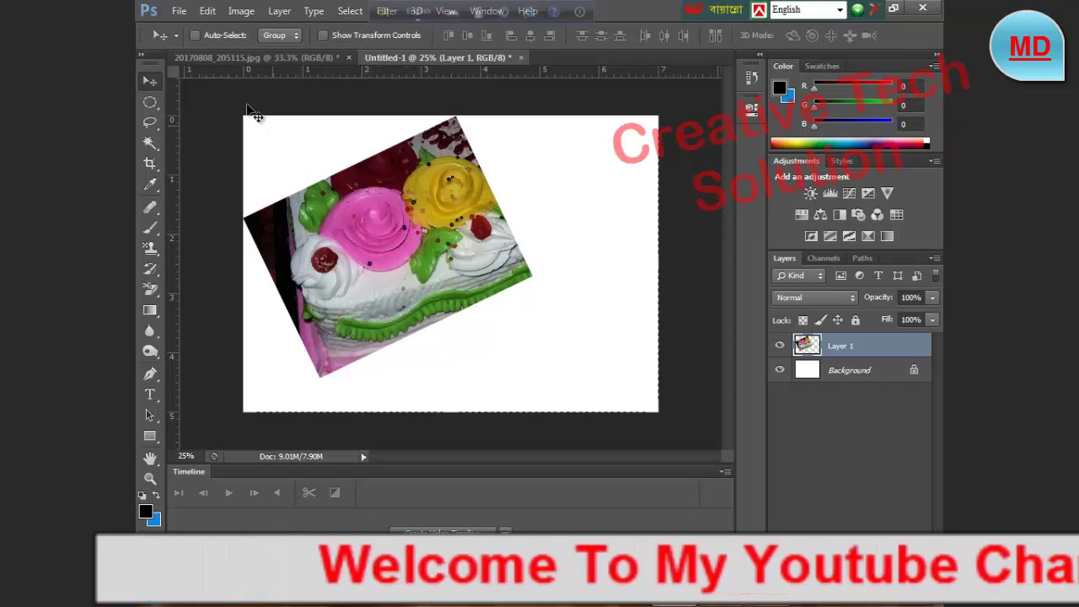
pyautogui.click(181, 11)
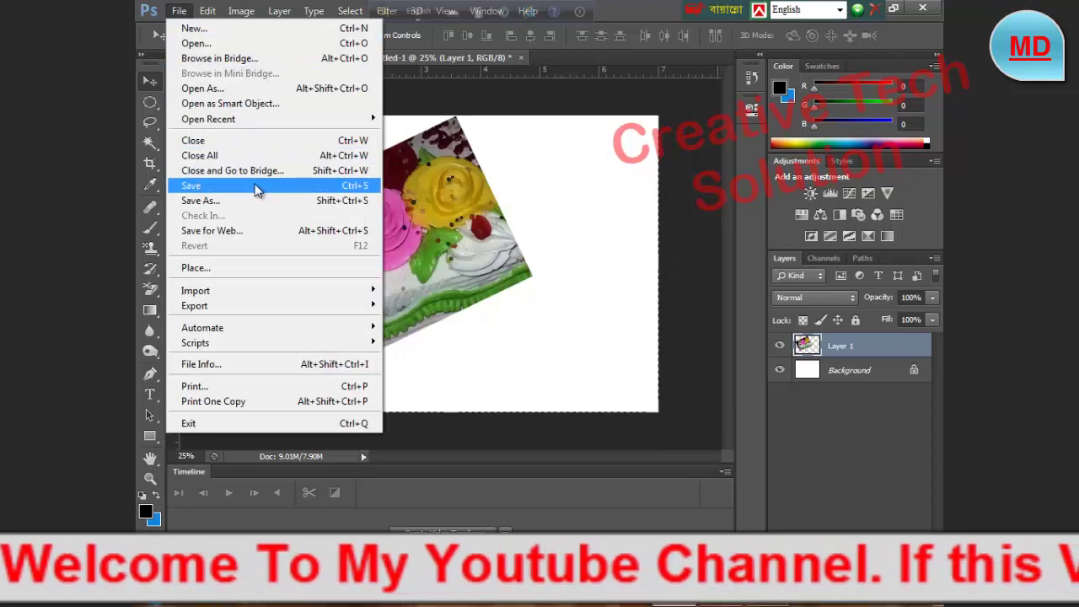
# Step: Save the Untitled-1 collage in JPEG format
pyautogui.click(257, 187)
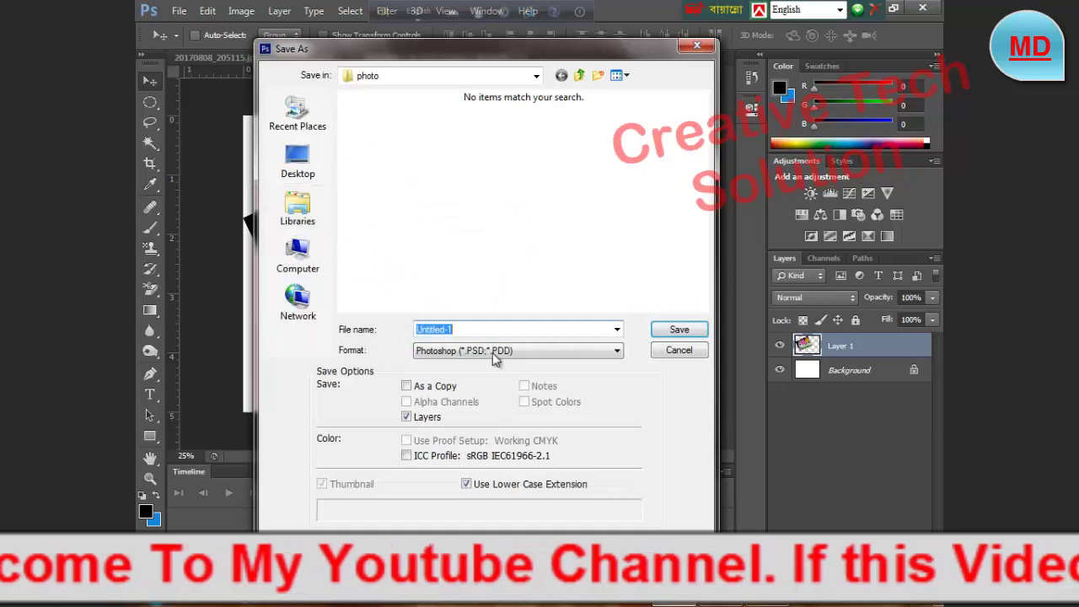
pyautogui.click(495, 351)
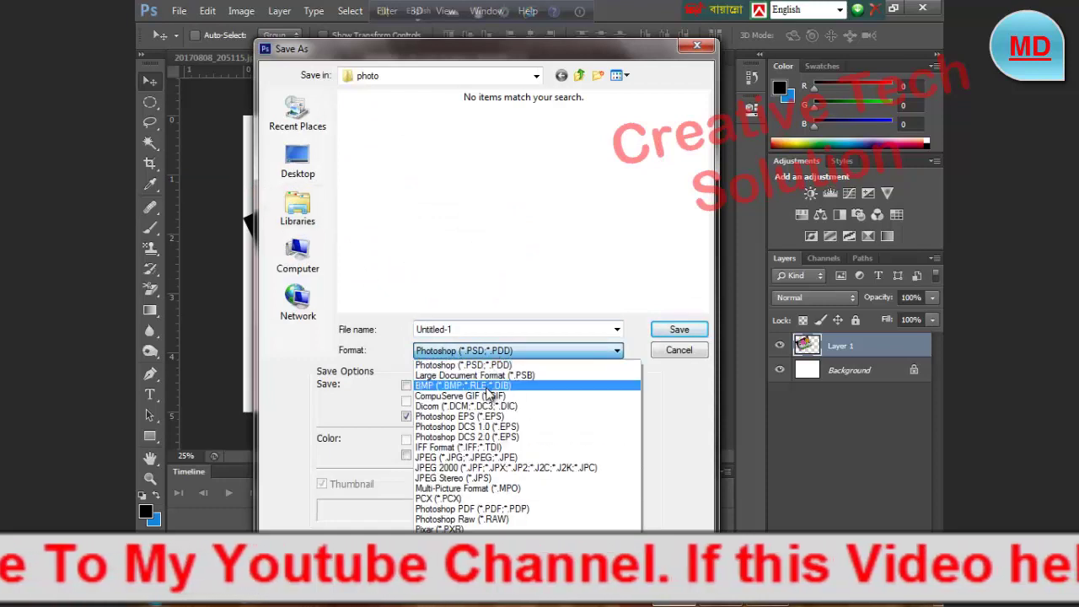
pyautogui.click(480, 459)
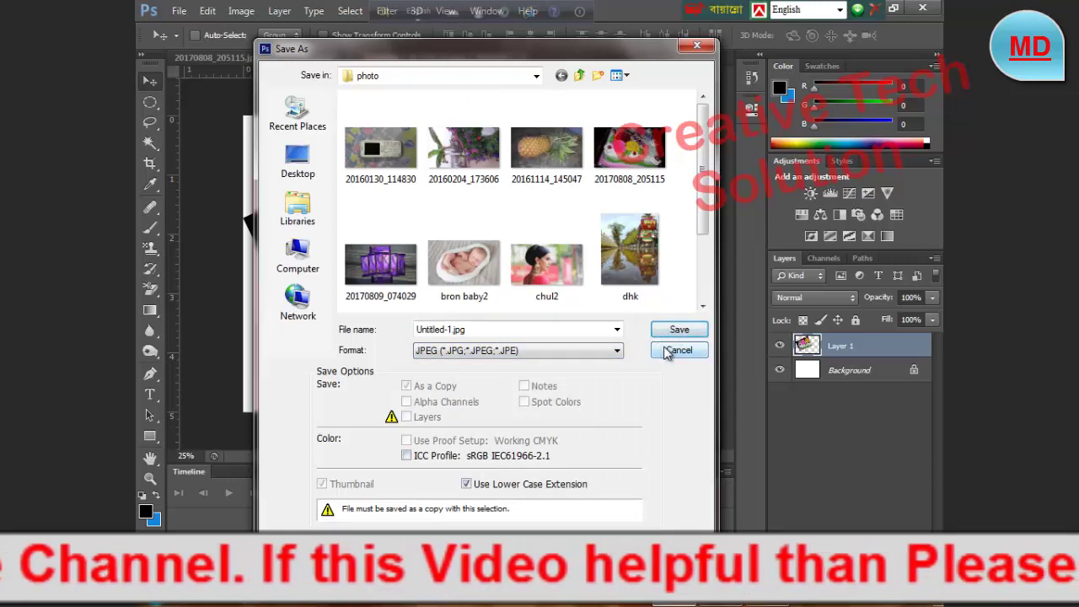
pyautogui.click(666, 351)
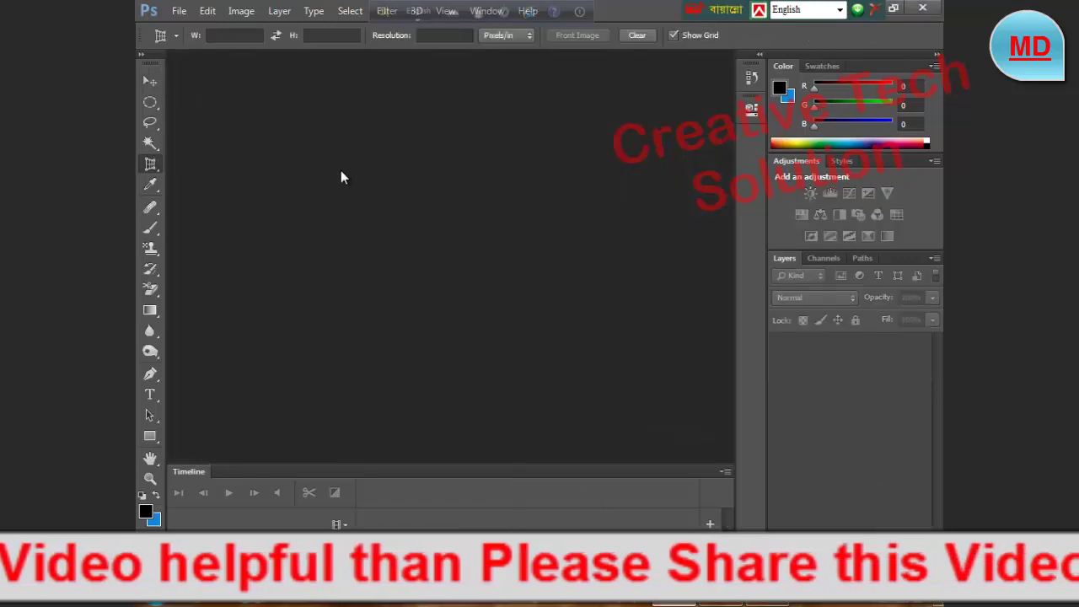
# Step: Open the flower photo 20160204_173606.jpg, closing the mistakenly opened 20170809_074029 photo
pyautogui.click(152, 80)
pyautogui.click(179, 11)
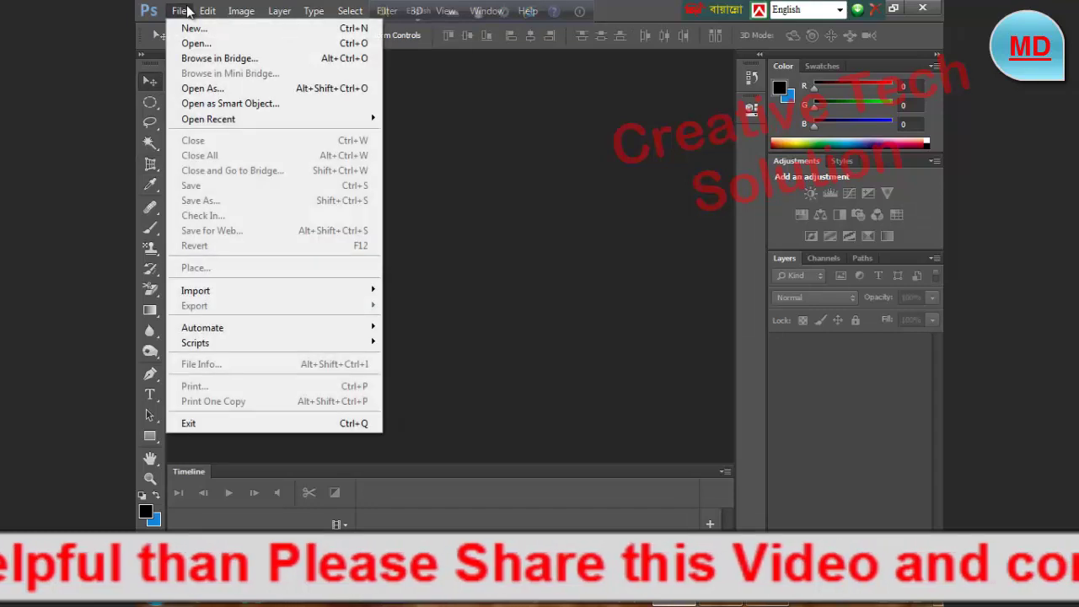
pyautogui.click(193, 43)
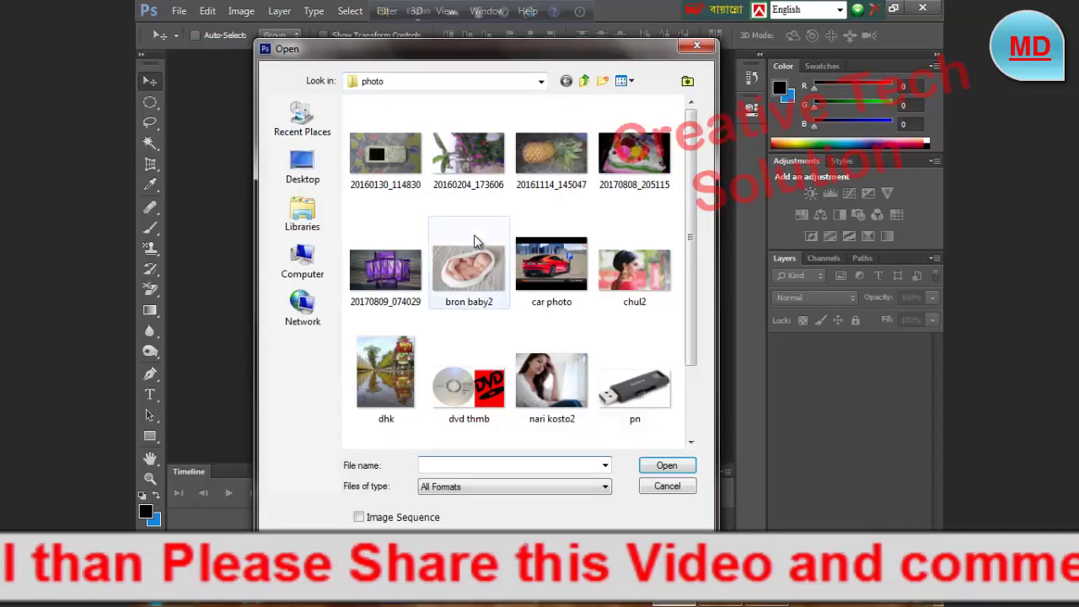
pyautogui.doubleClick(406, 255)
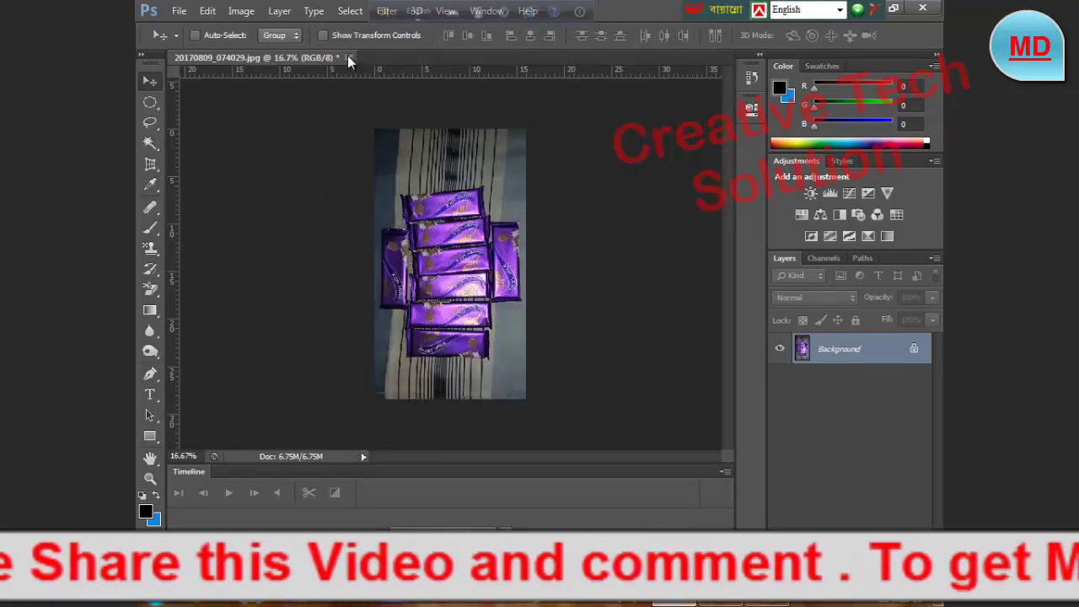
pyautogui.click(349, 57)
pyautogui.click(180, 11)
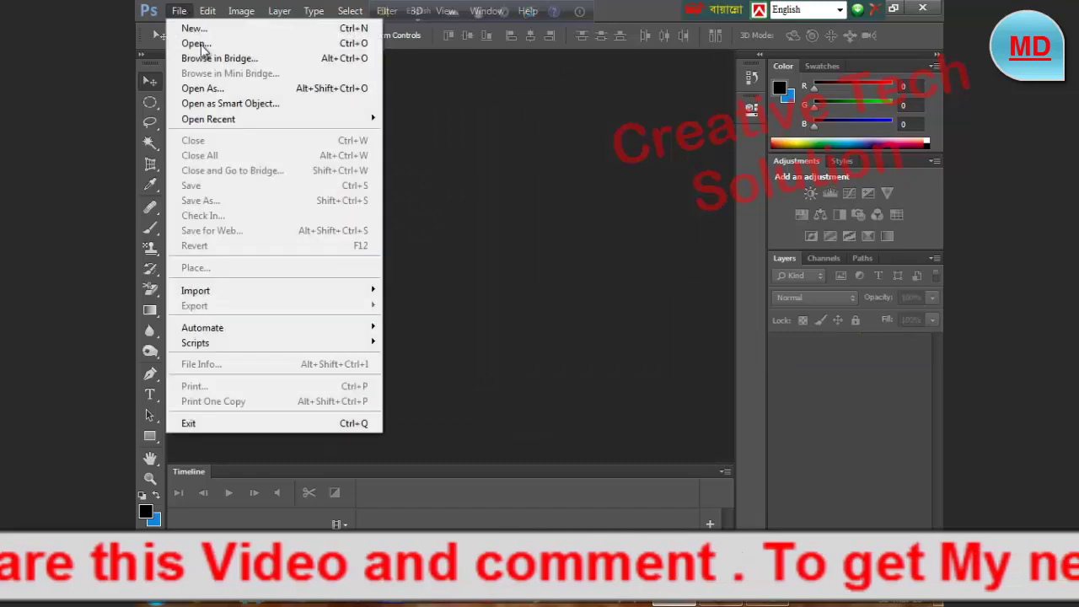
pyautogui.click(200, 42)
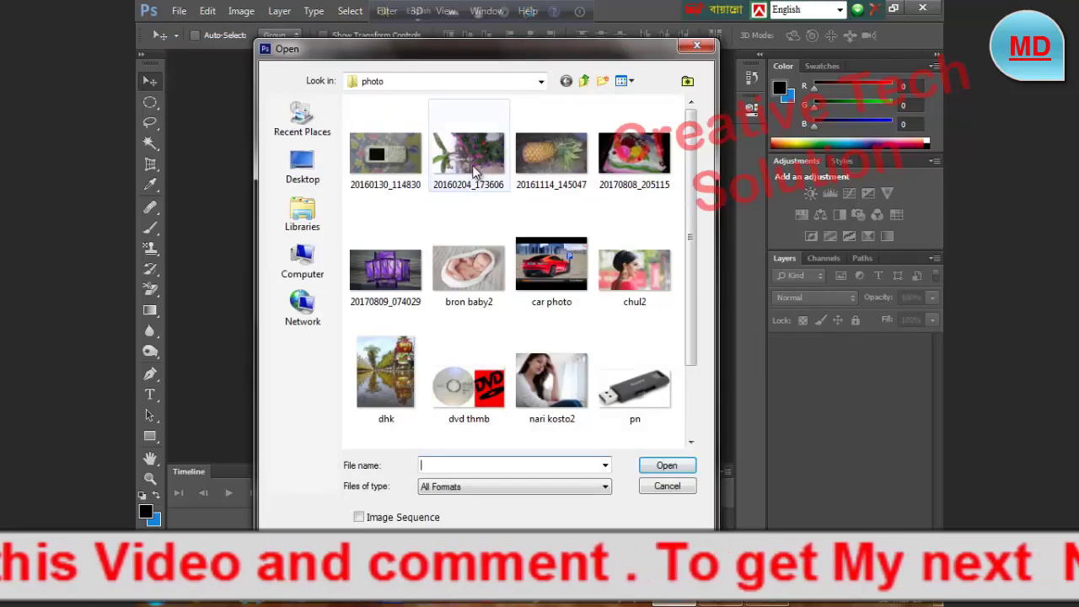
pyautogui.doubleClick(474, 171)
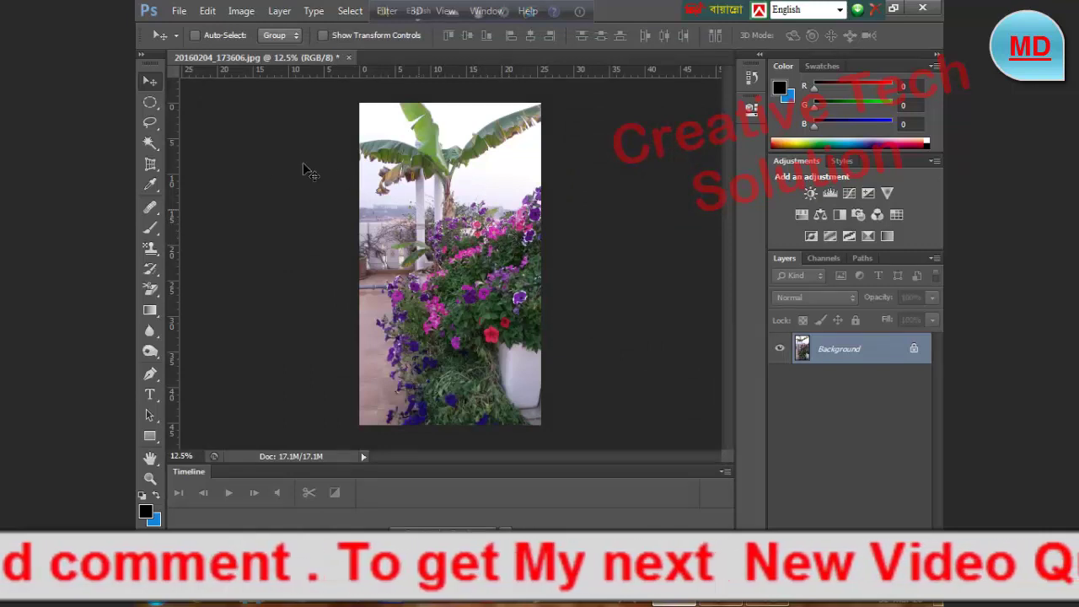
# Step: Select the Perspective Crop Tool from the crop tool flyout
pyautogui.click(152, 165)
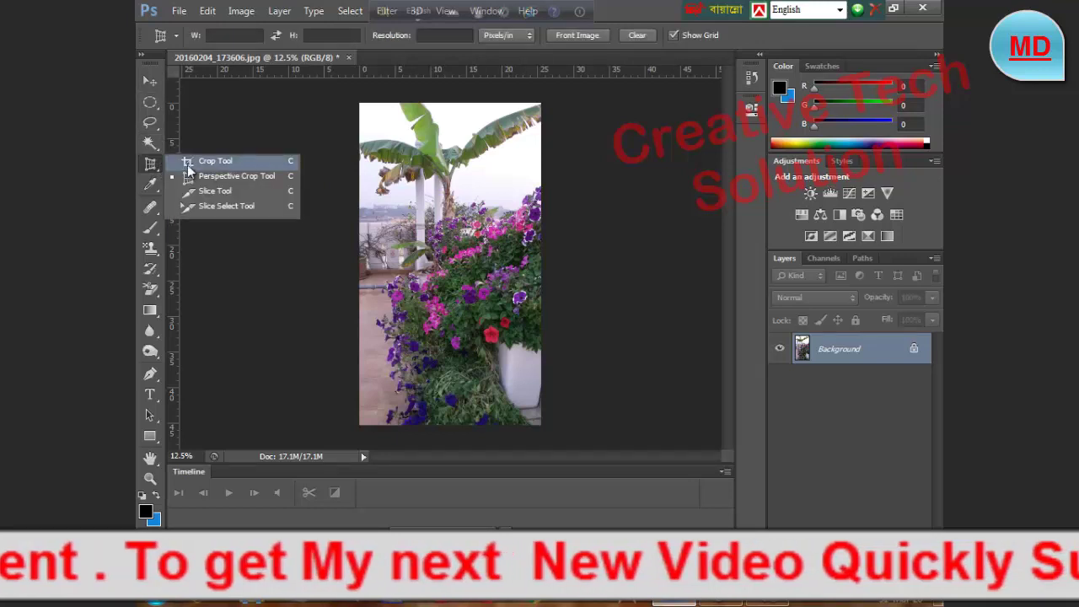
pyautogui.click(187, 163)
pyautogui.rightClick(150, 165)
pyautogui.click(196, 176)
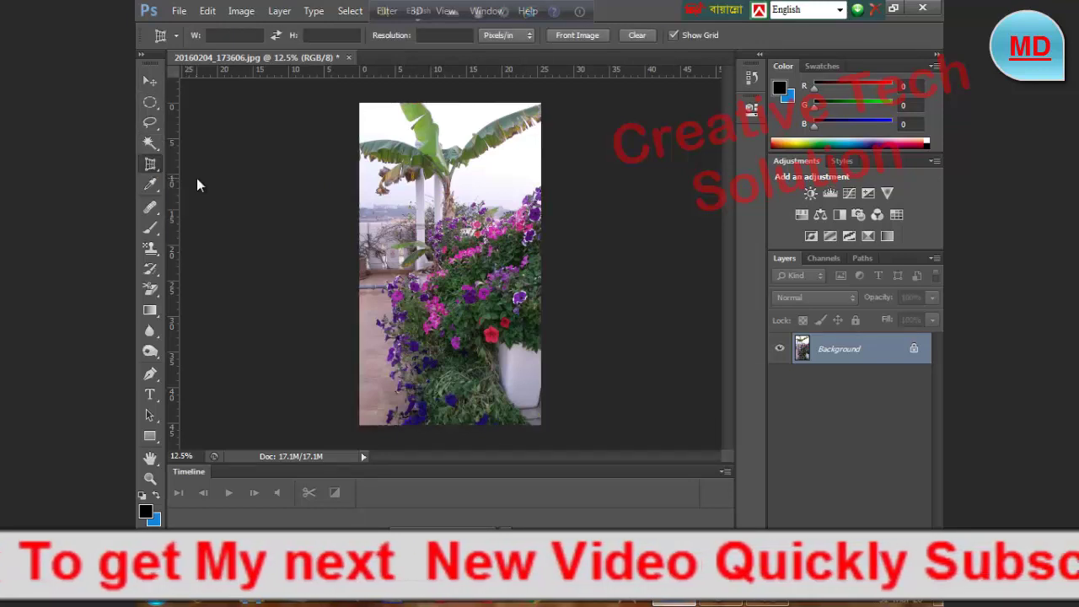
pyautogui.rightClick(151, 166)
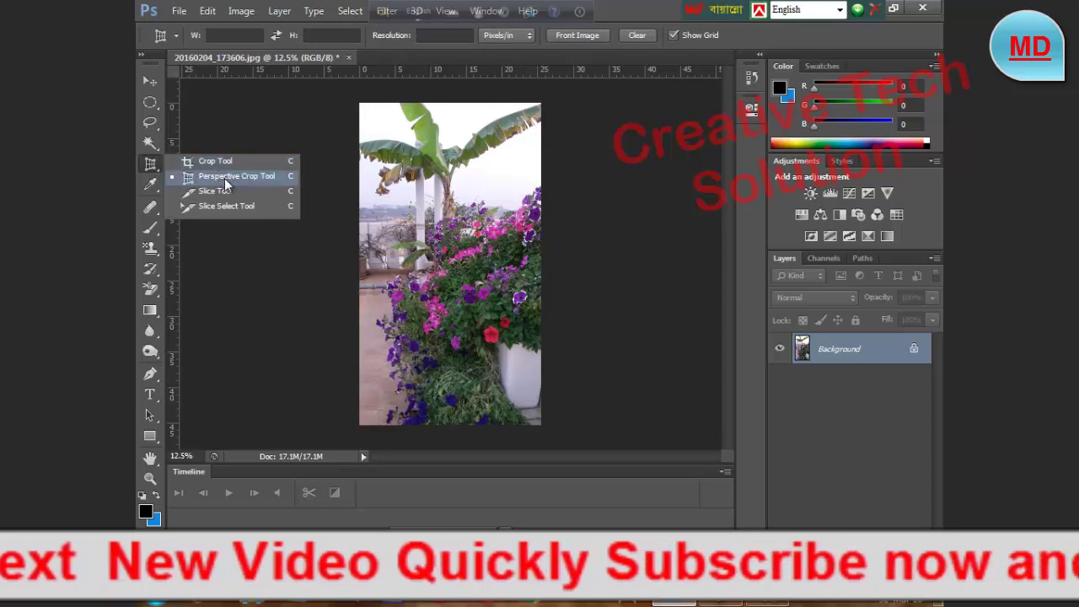
pyautogui.click(225, 180)
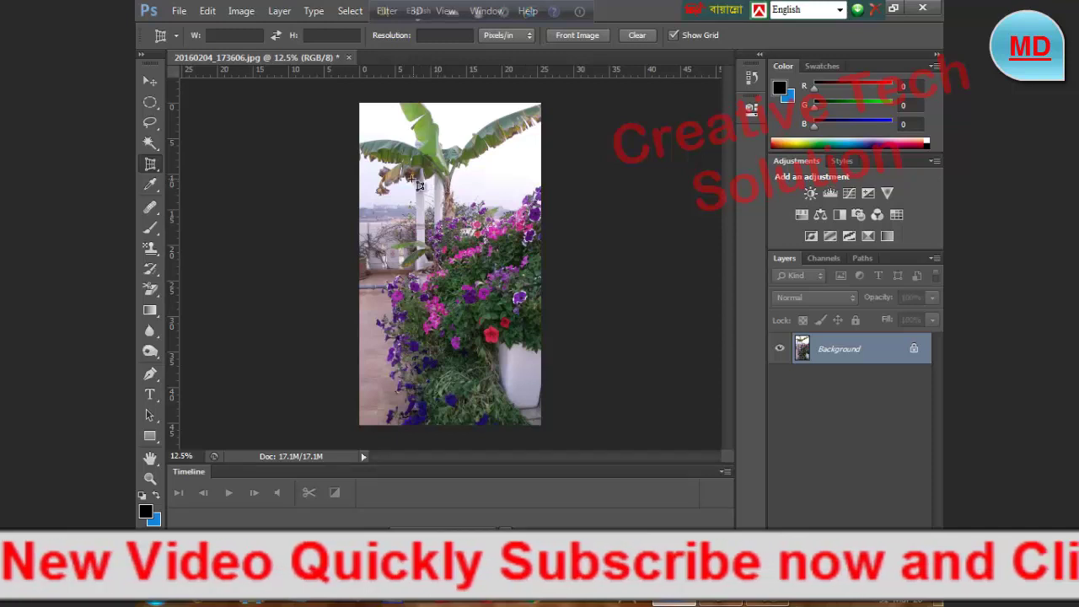
# Step: Draw a perspective crop box over the pink and purple petunias and adjust all four corners
pyautogui.moveTo(390, 161)
pyautogui.mouseDown()
pyautogui.moveTo(503, 291)
pyautogui.moveTo(520, 376)
pyautogui.mouseUp()
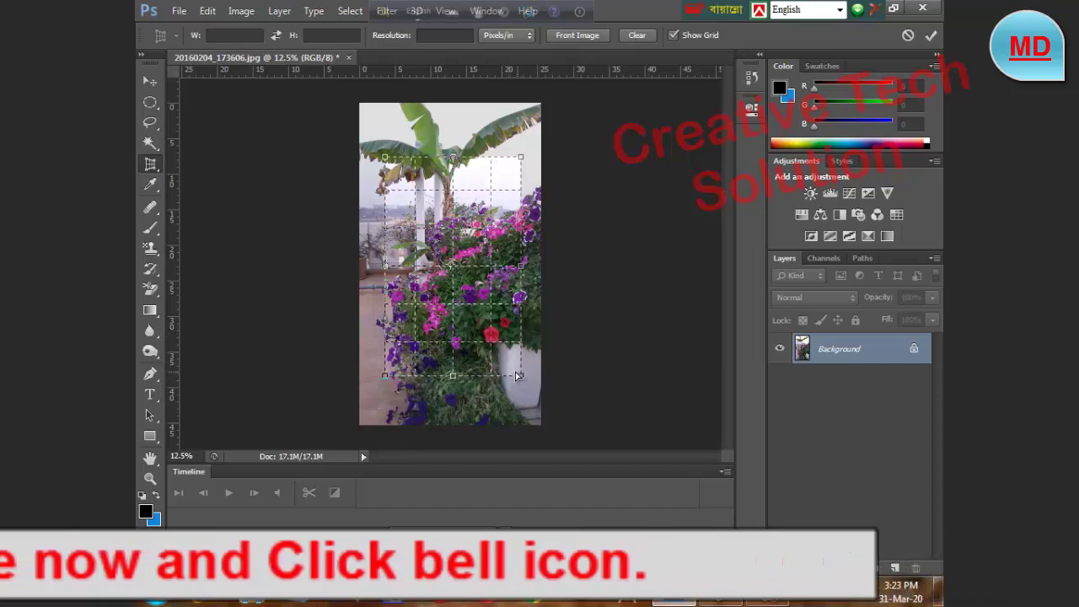
pyautogui.moveTo(517, 376); pyautogui.dragTo(487, 335)
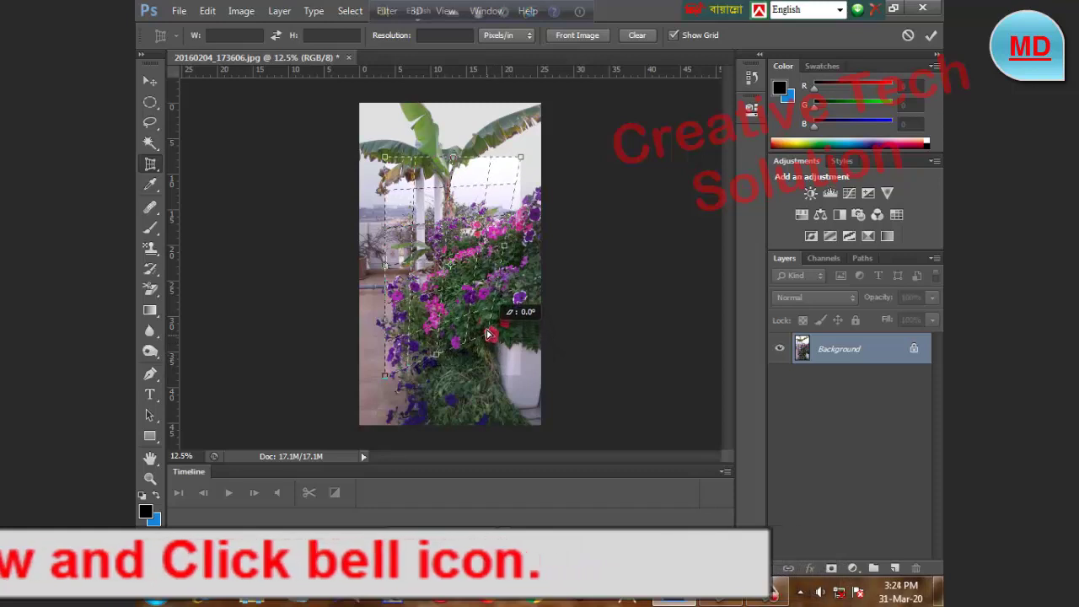
pyautogui.moveTo(487, 335); pyautogui.dragTo(502, 337)
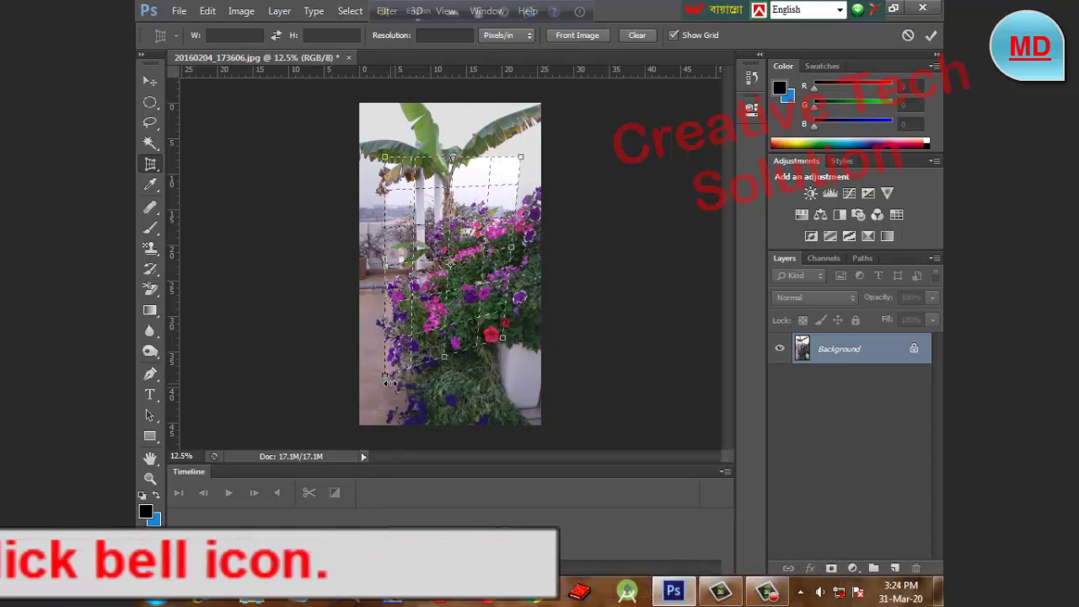
pyautogui.moveTo(388, 382); pyautogui.dragTo(411, 416)
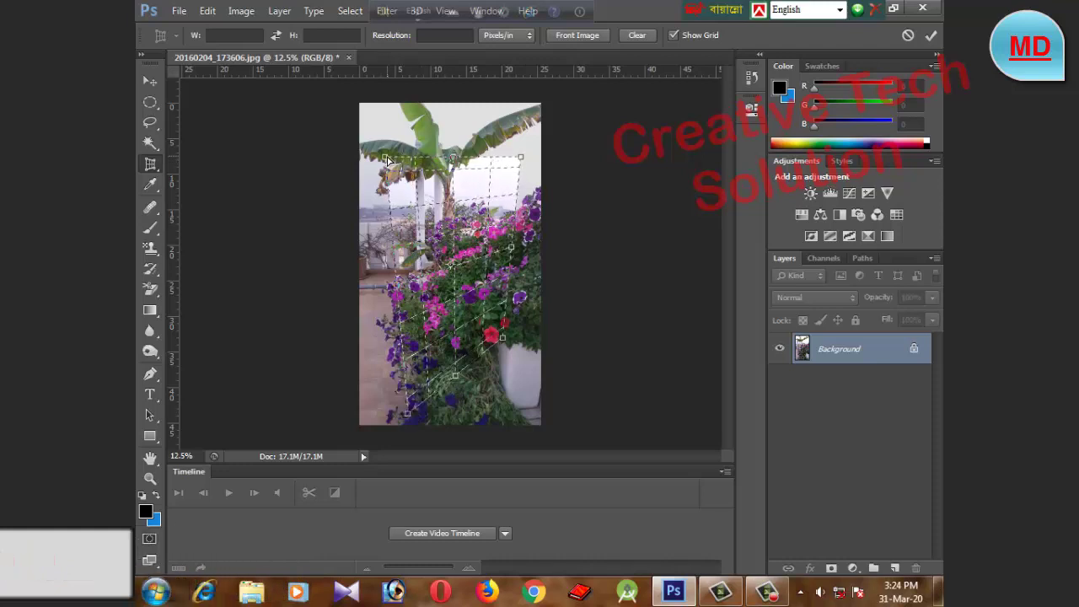
pyautogui.moveTo(388, 161); pyautogui.dragTo(401, 189)
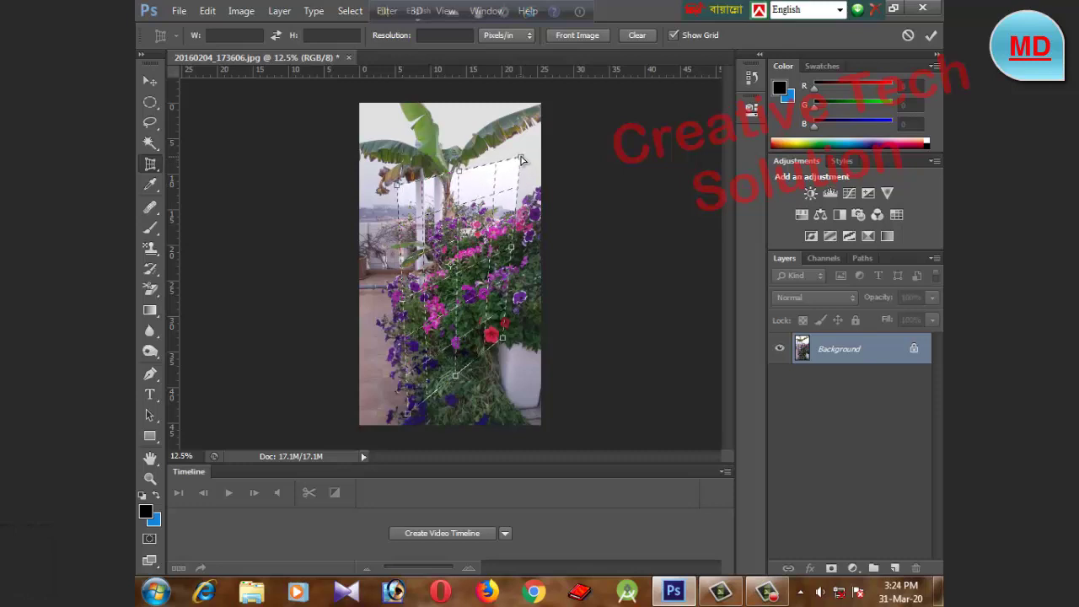
pyautogui.moveTo(521, 160); pyautogui.dragTo(502, 238)
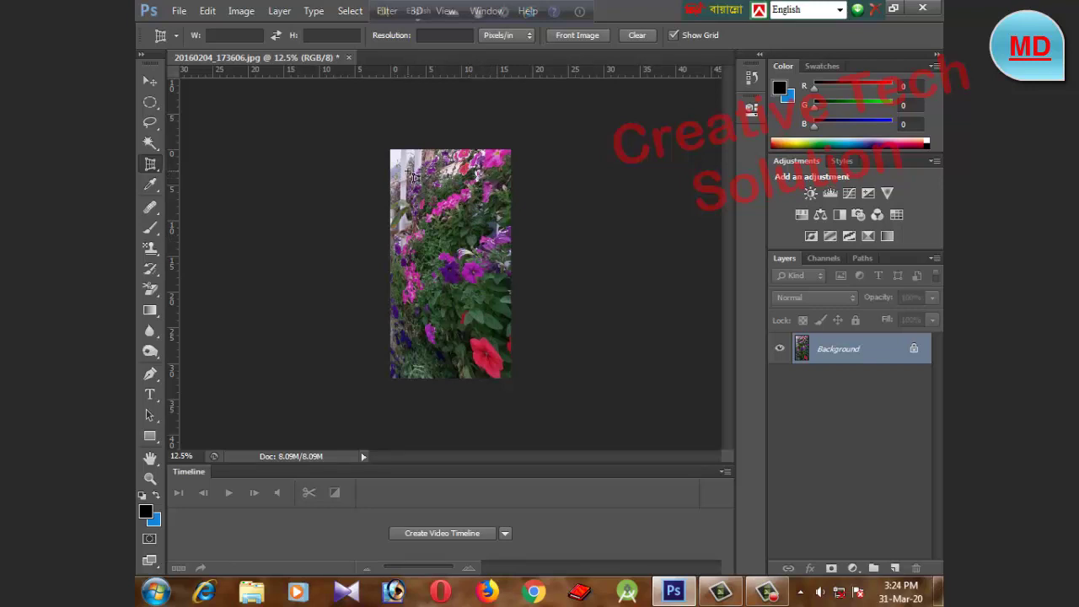
# Step: Close the flower photo unsaved, open car photo.png, and select the Perspective Crop Tool
pyautogui.click(348, 58)
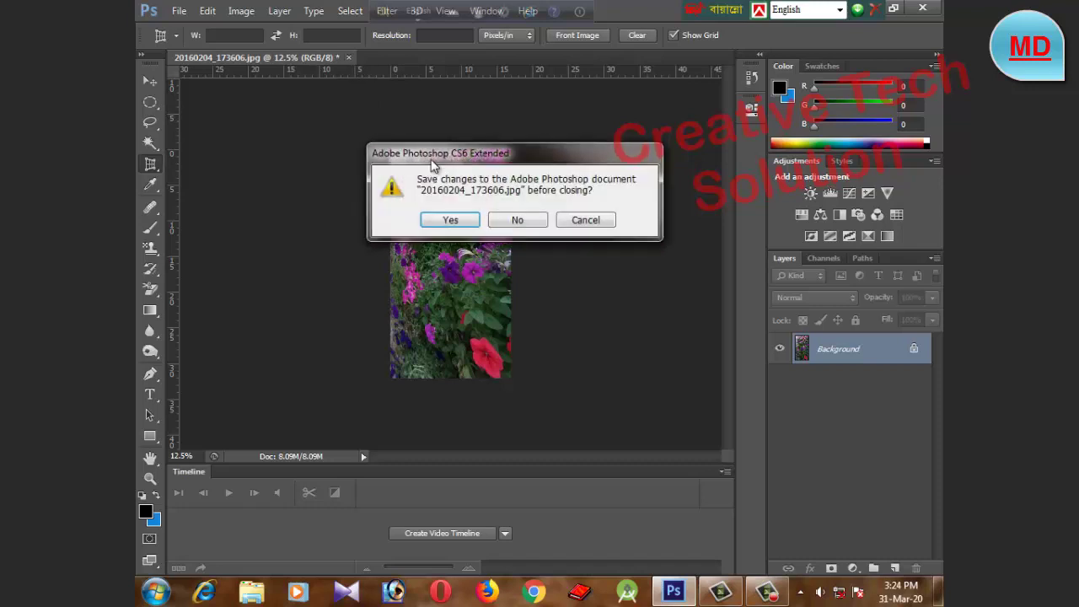
pyautogui.click(518, 221)
pyautogui.click(180, 11)
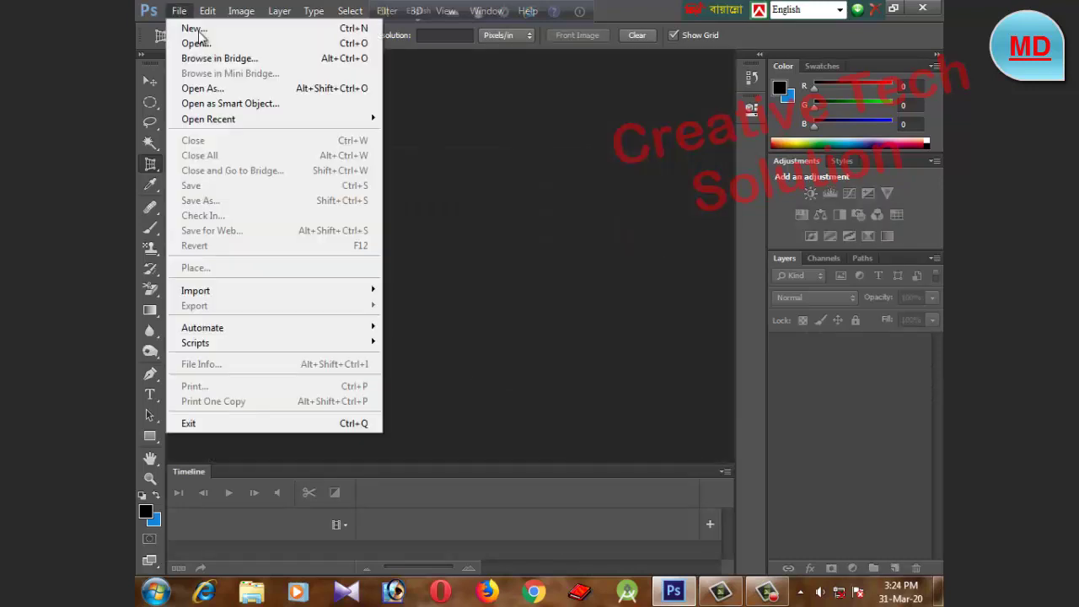
pyautogui.click(211, 40)
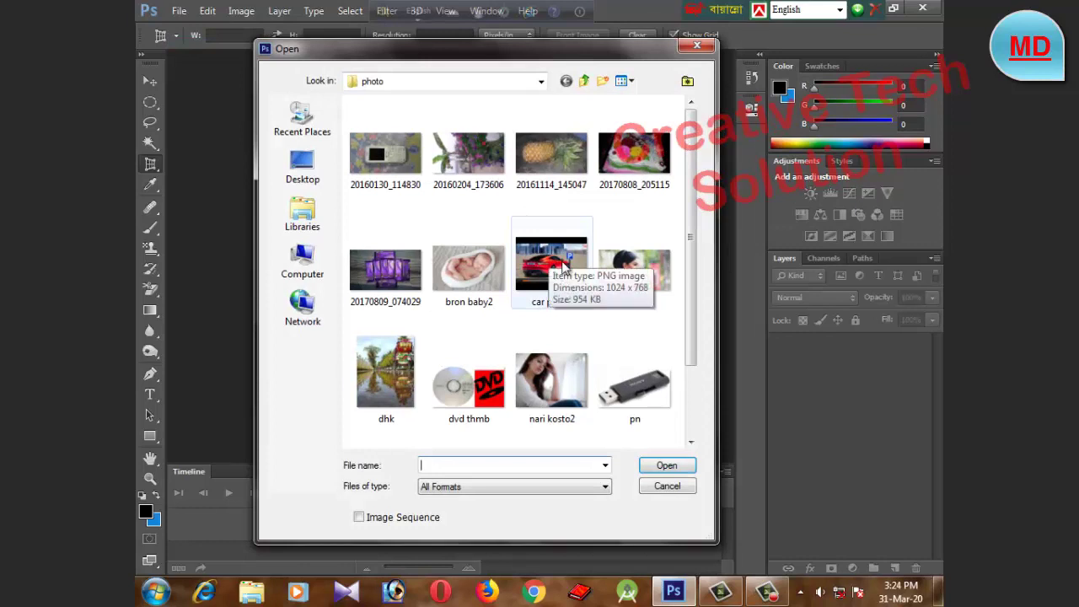
pyautogui.doubleClick(552, 263)
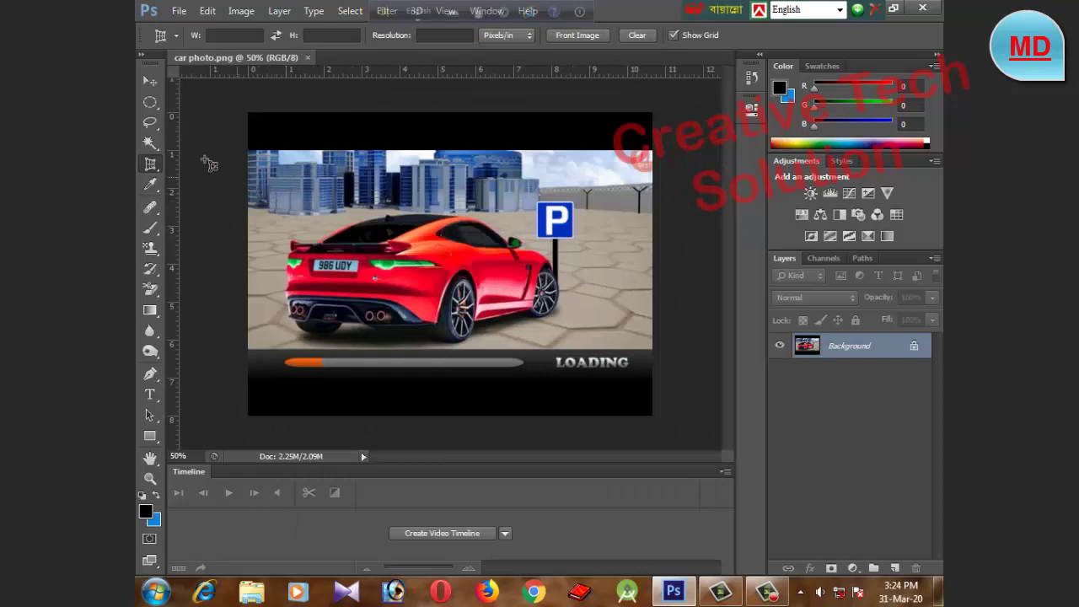
pyautogui.rightClick(153, 165)
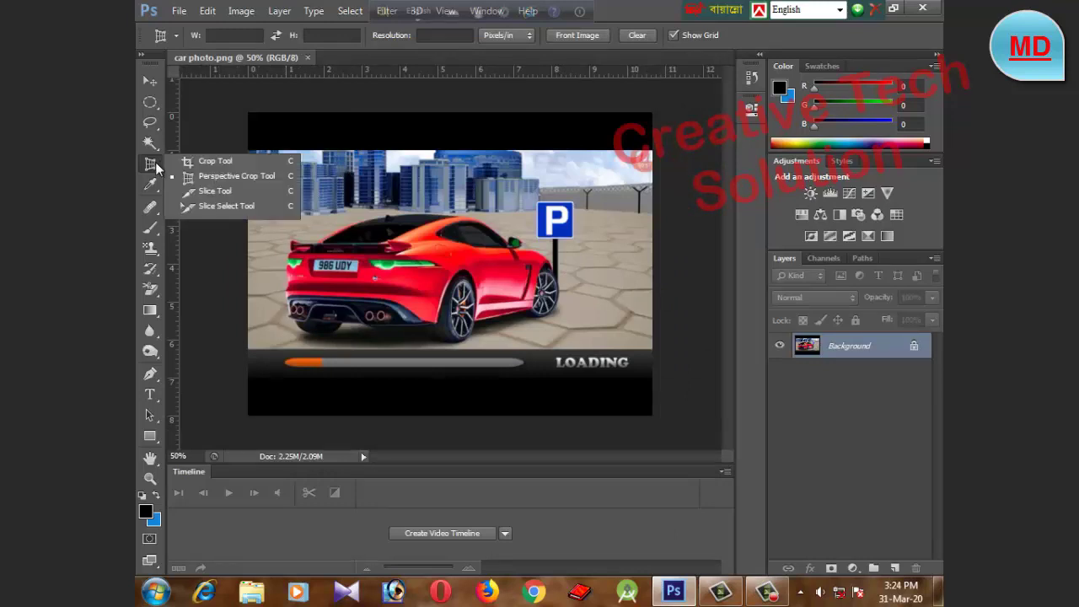
pyautogui.click(212, 179)
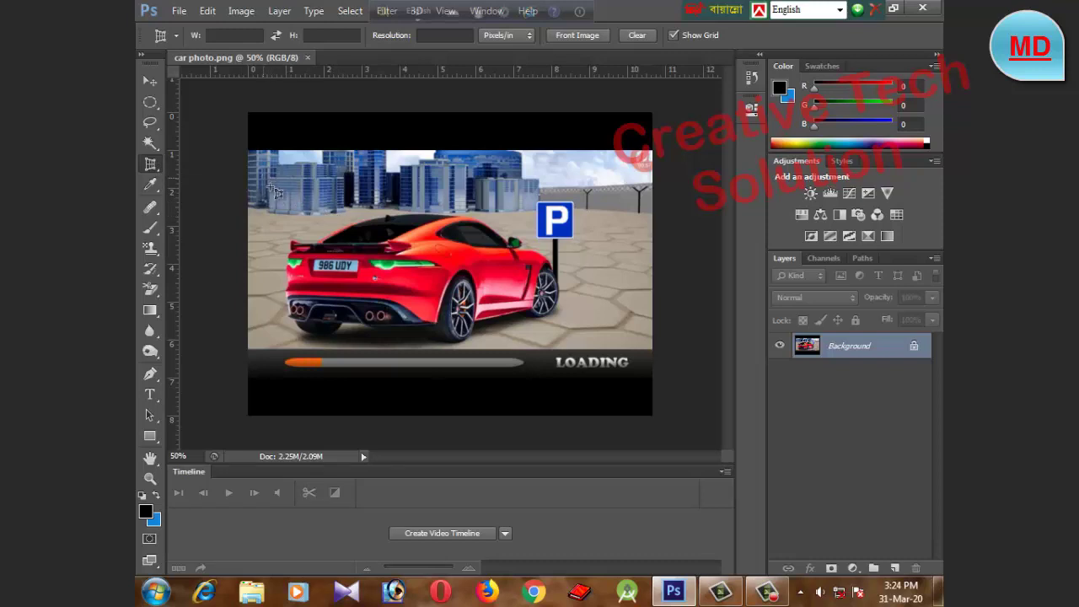
# Step: Perspective-crop the photo to a straightened strip of the red car and parking sign, matching corners to its angle
pyautogui.moveTo(268, 184); pyautogui.dragTo(600, 333)
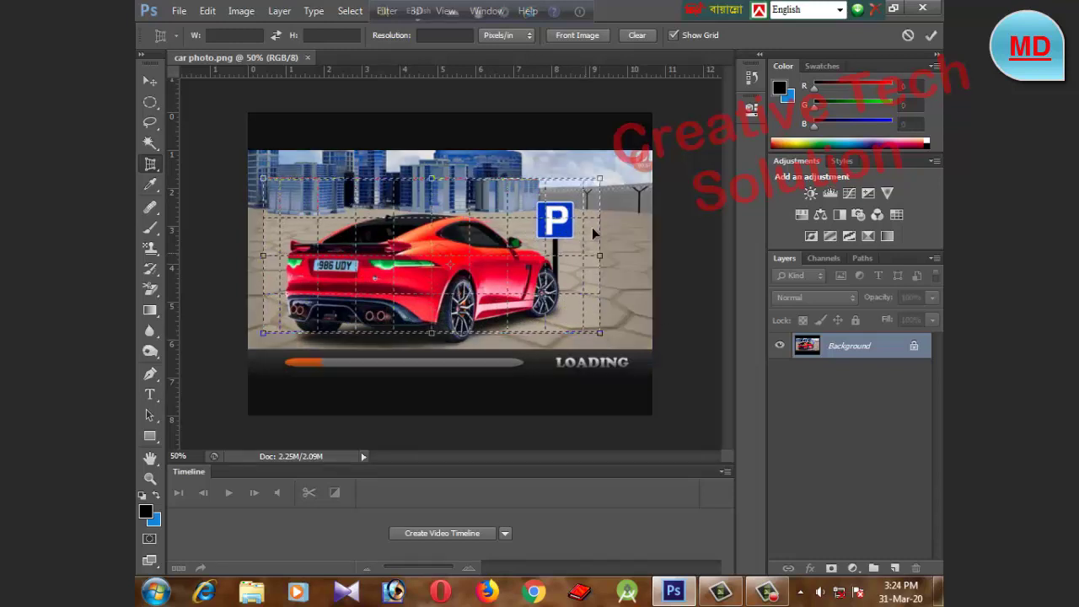
pyautogui.moveTo(603, 187); pyautogui.dragTo(601, 204)
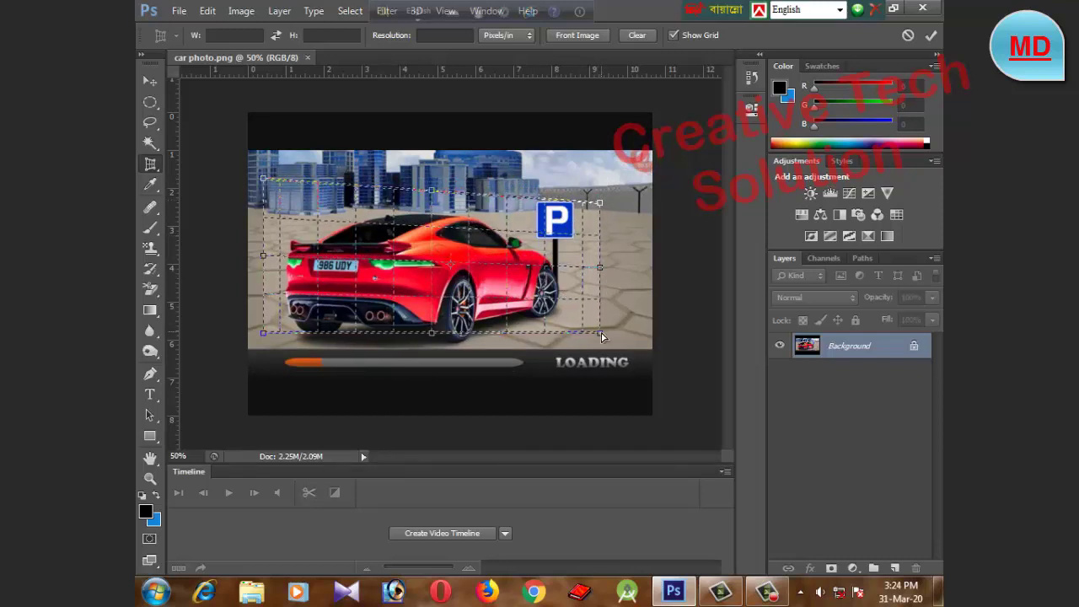
pyautogui.moveTo(601, 331)
pyautogui.mouseDown()
pyautogui.moveTo(590, 311)
pyautogui.moveTo(564, 314)
pyautogui.mouseUp()
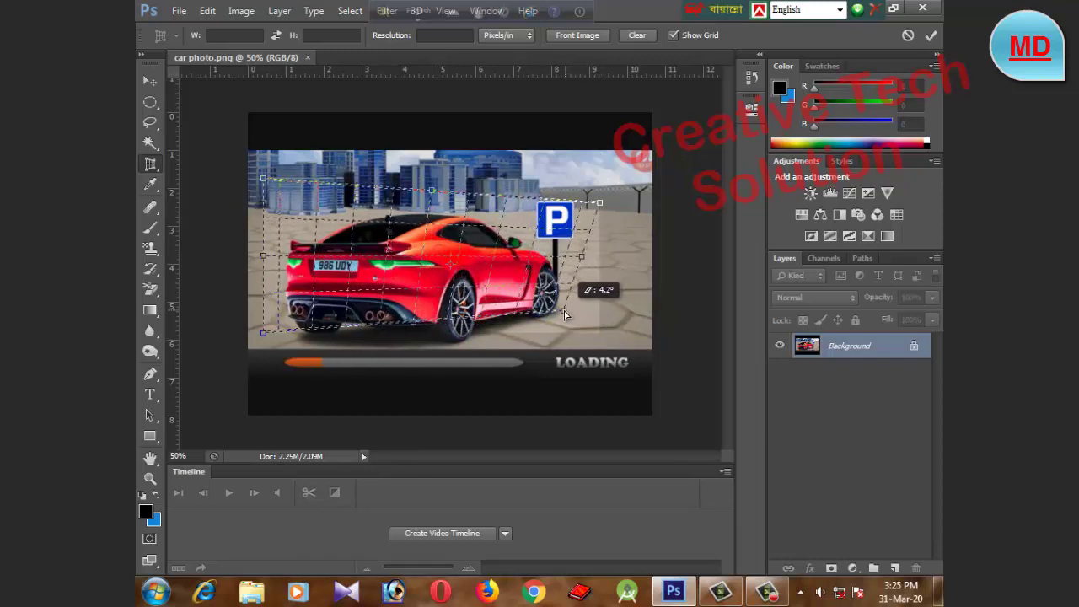
pyautogui.moveTo(564, 315); pyautogui.dragTo(562, 311)
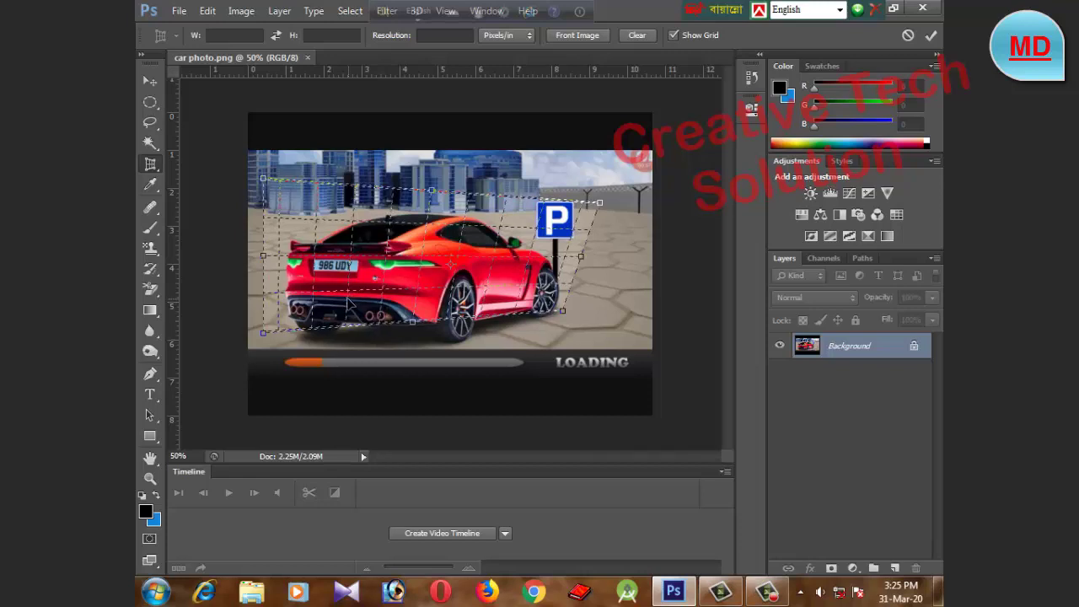
pyautogui.moveTo(263, 179); pyautogui.dragTo(299, 204)
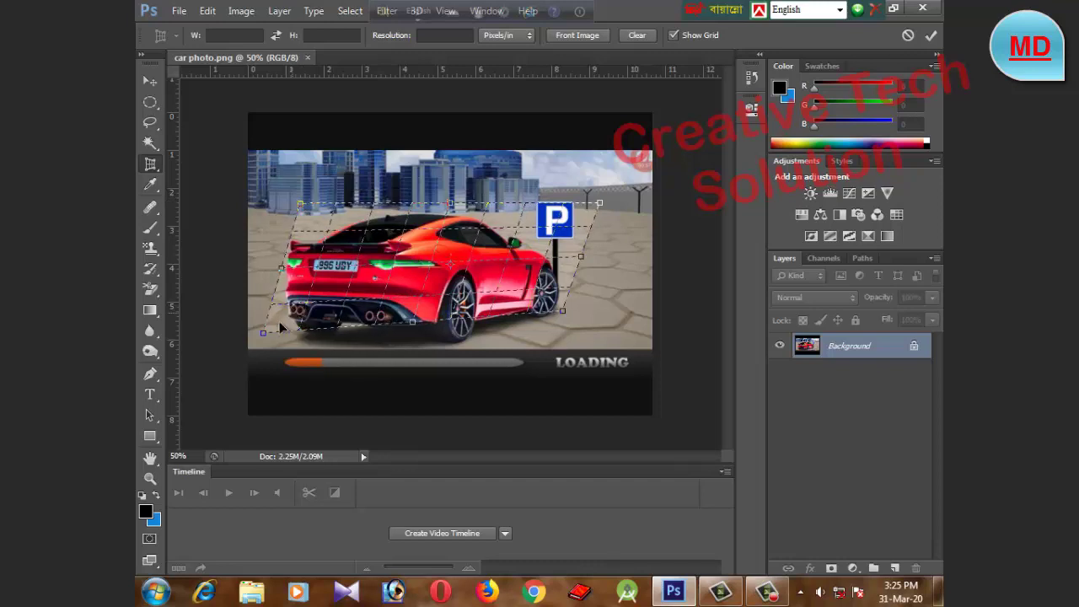
pyautogui.moveTo(265, 337); pyautogui.dragTo(273, 337)
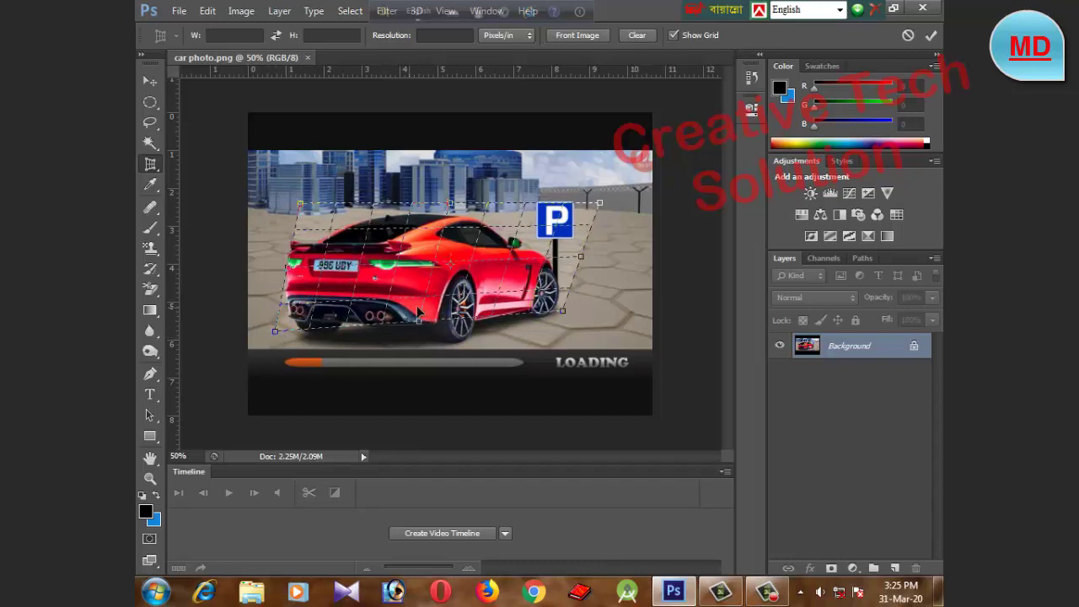
pyautogui.press('Return')
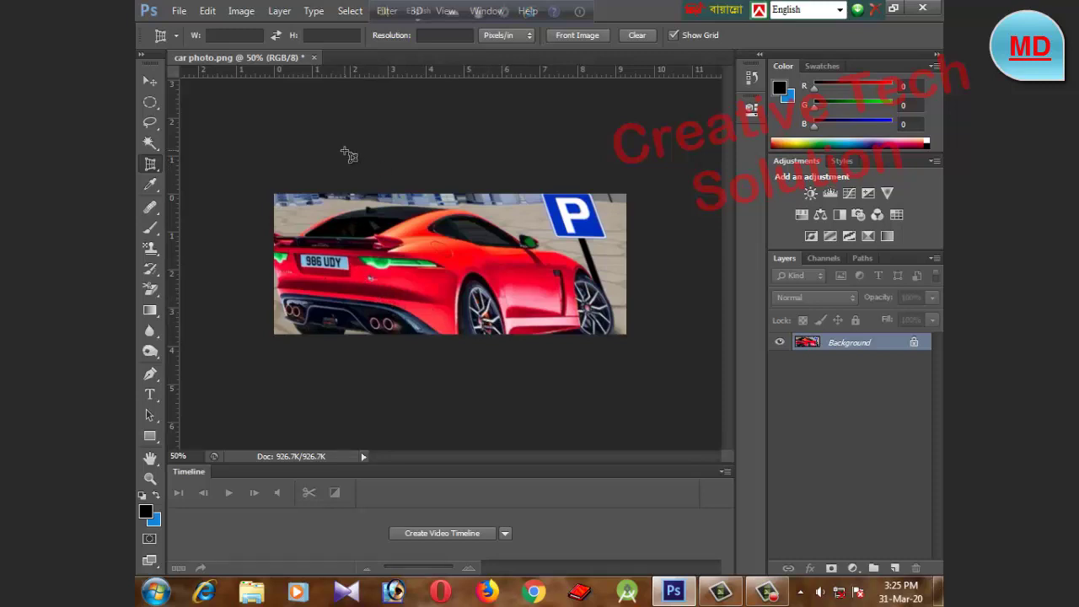
# Step: Close car photo.png, discarding the perspective crop instead of saving it
pyautogui.click(180, 13)
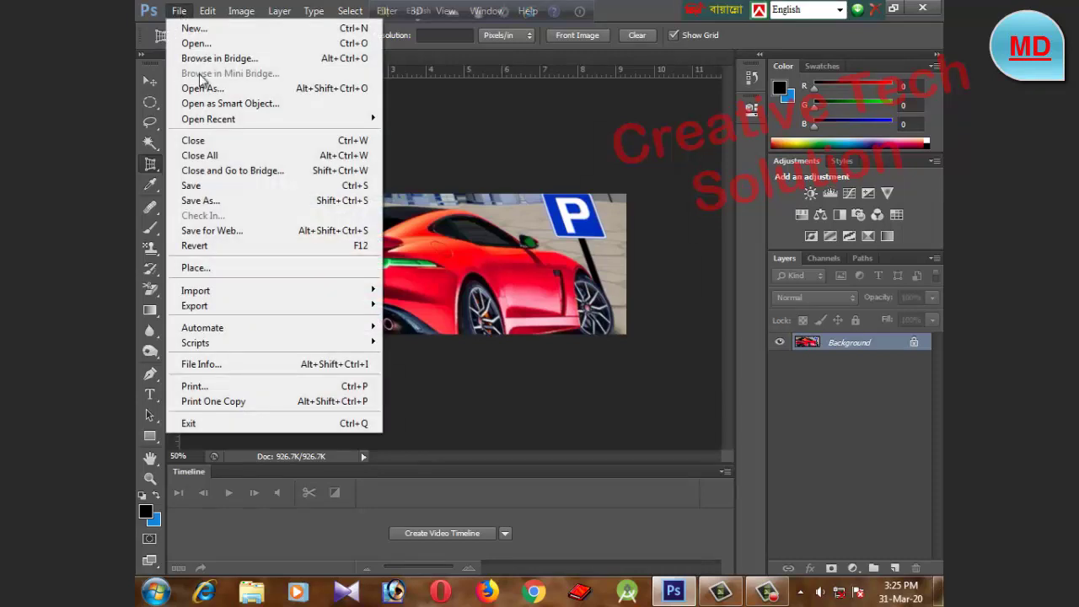
pyautogui.click(210, 144)
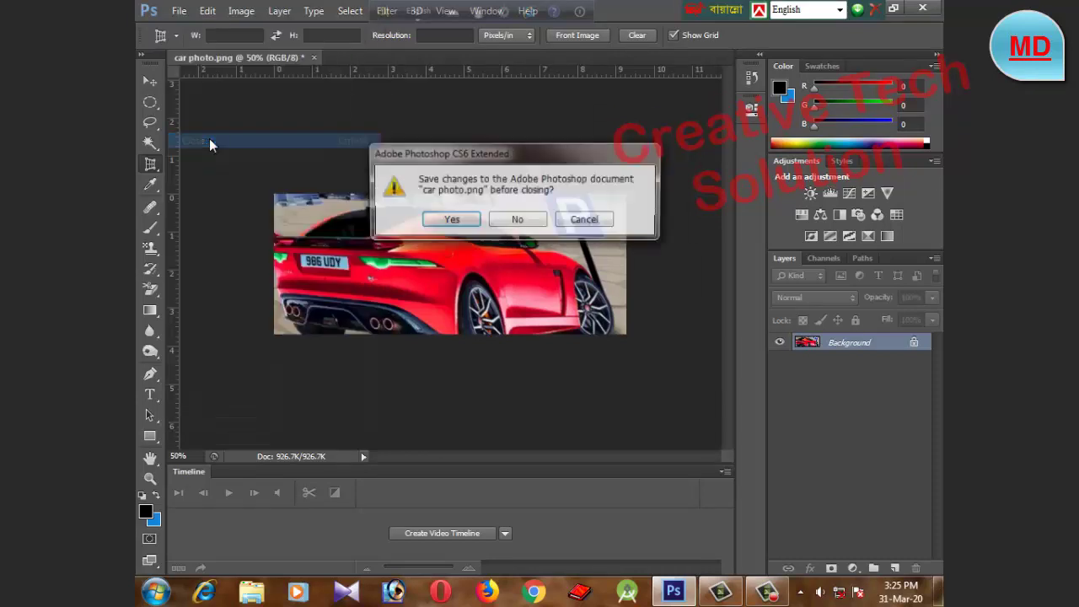
pyautogui.click(518, 220)
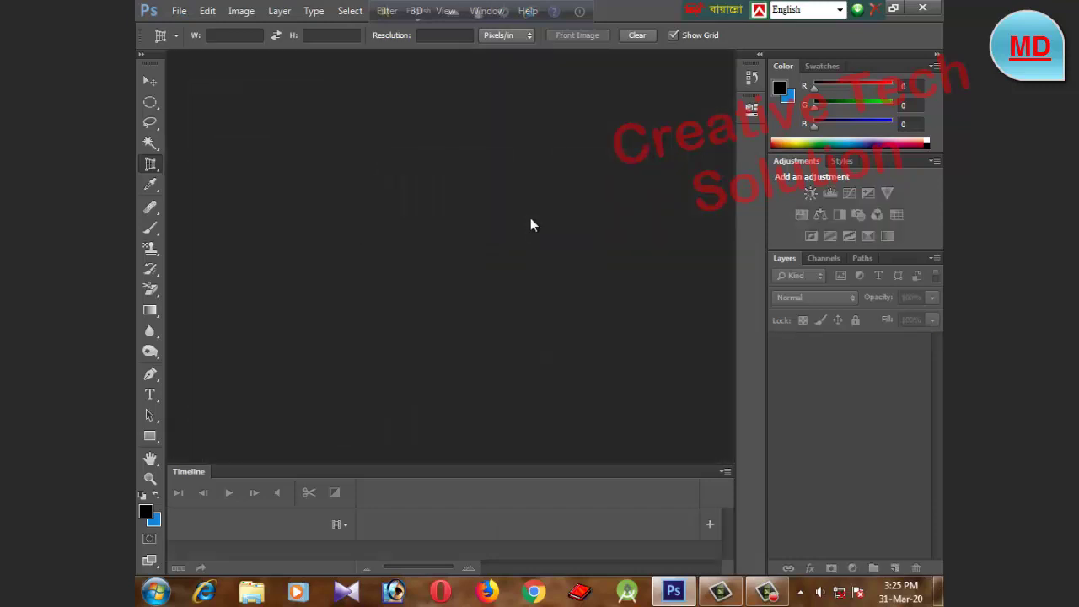